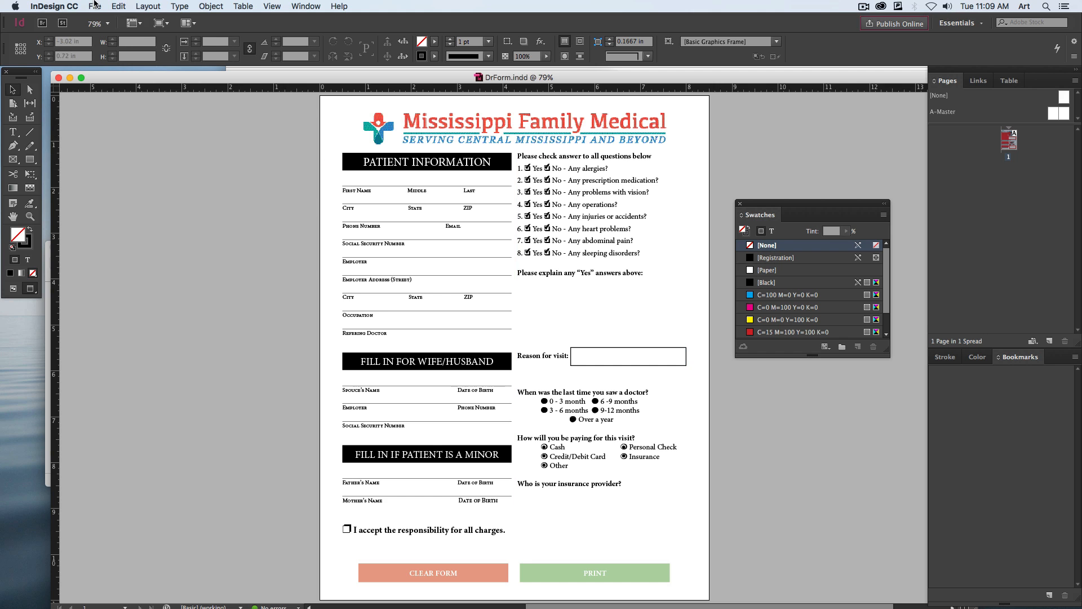
Step: Start a new Letter-size document with 2 columns and a 0.125 in gutter
click(95, 6)
mouse_move(101, 19)
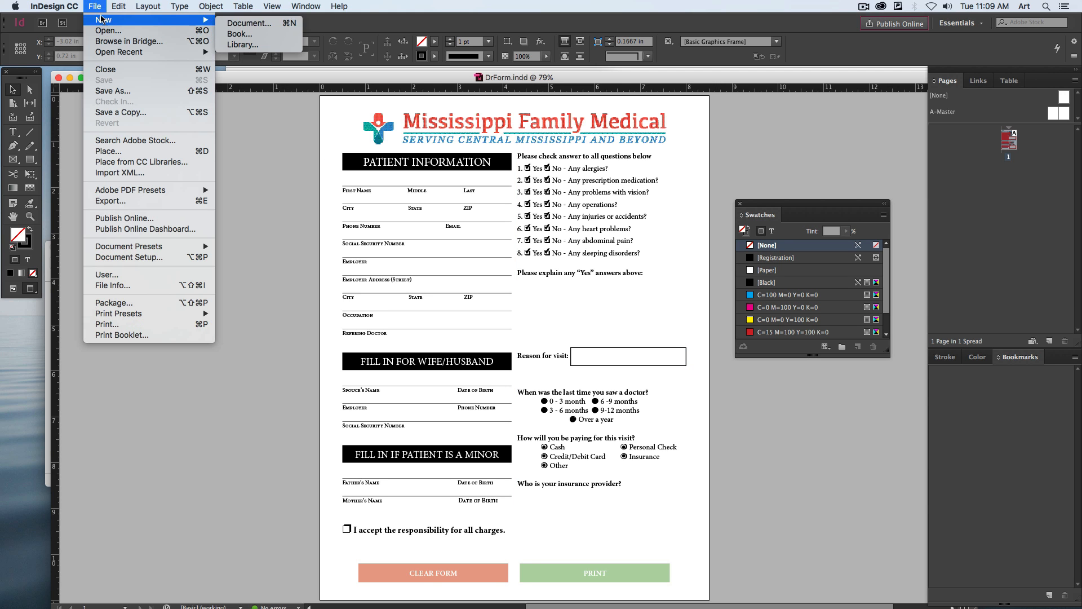
click(257, 26)
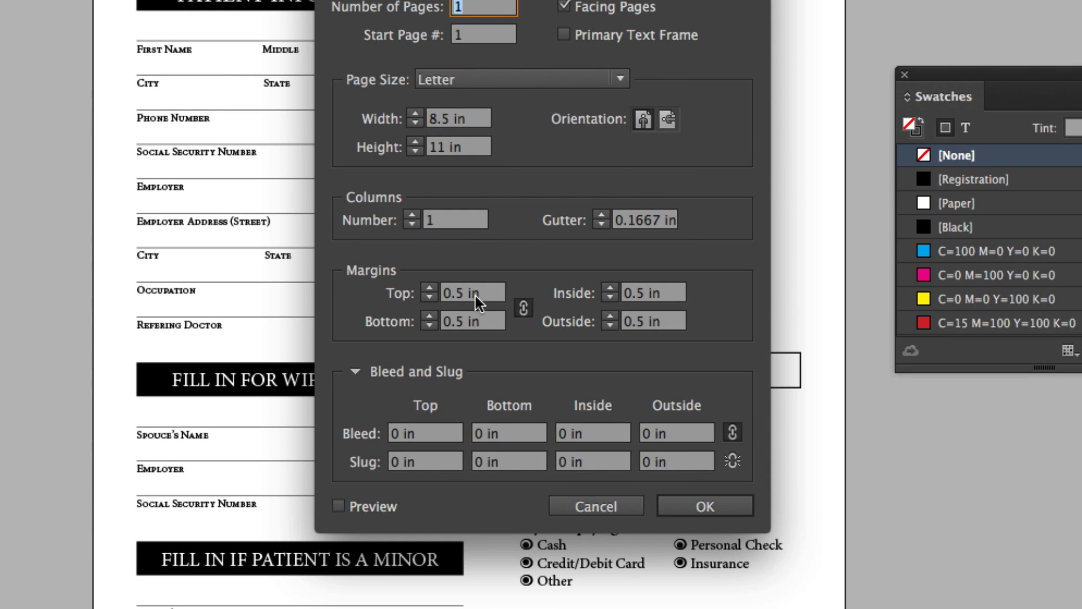
double_click(476, 467)
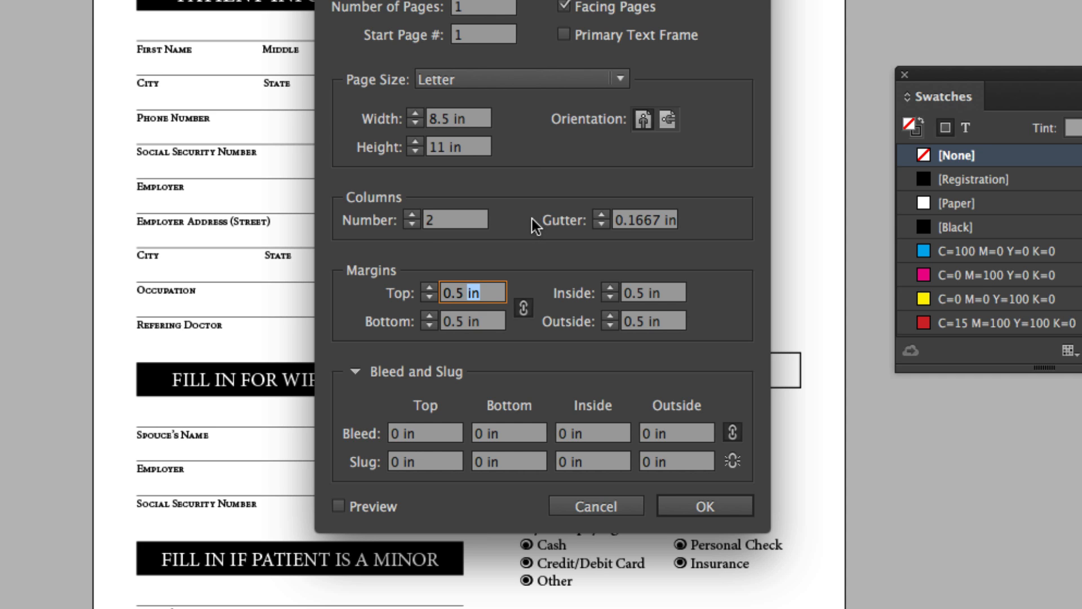
click(638, 220)
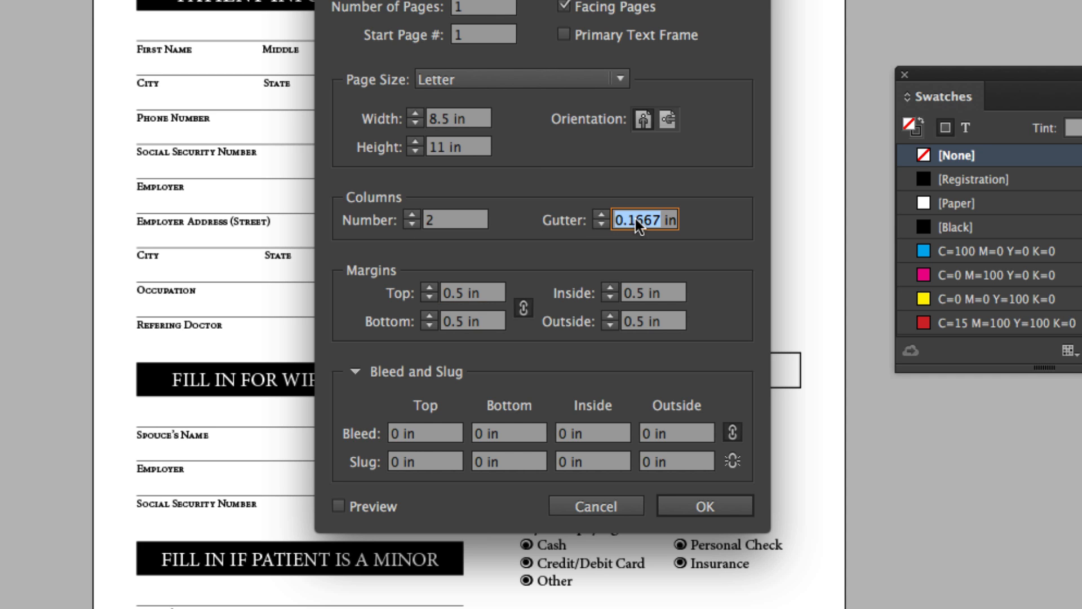
text(0.125)
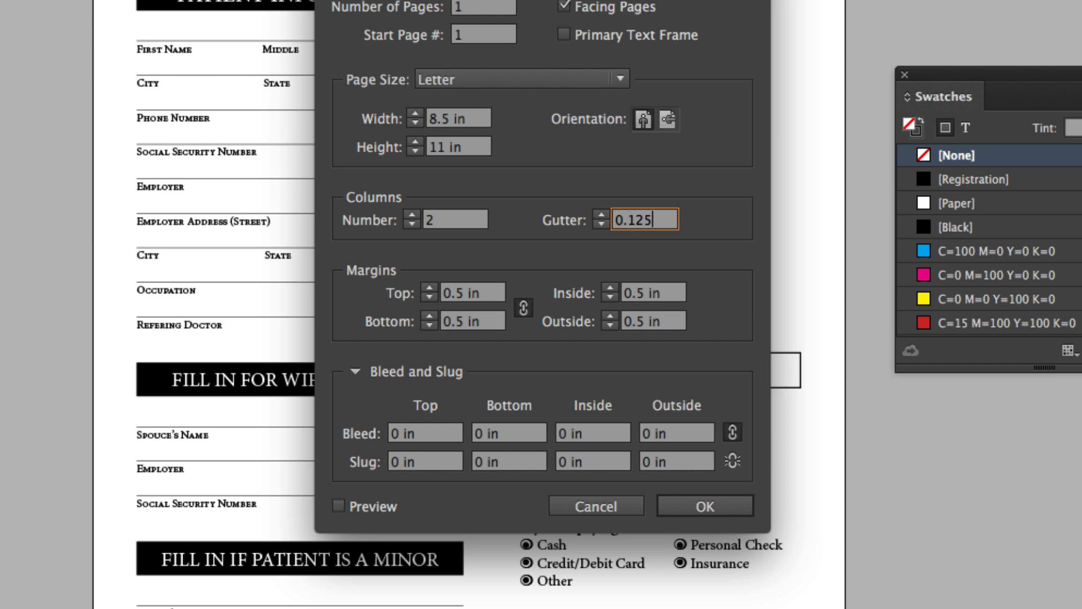
Step: Unlink the margins, set the top margin to 1.25 in and the bottom margin to 1 in, and create the document
click(468, 295)
click(523, 307)
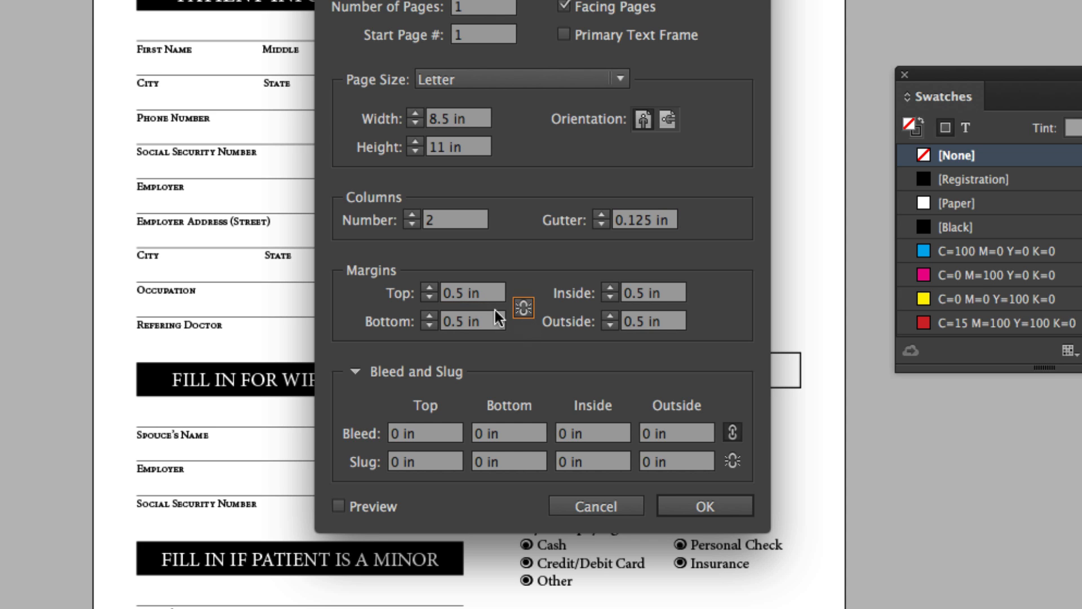
double_click(472, 293)
text(1.25)
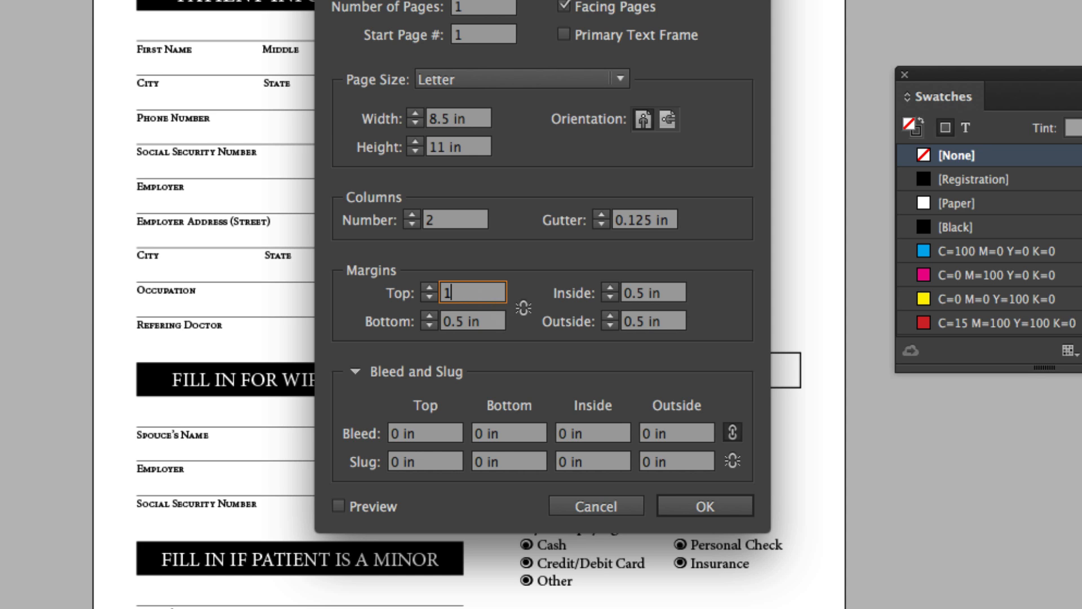
click(488, 321)
triple_click(488, 321)
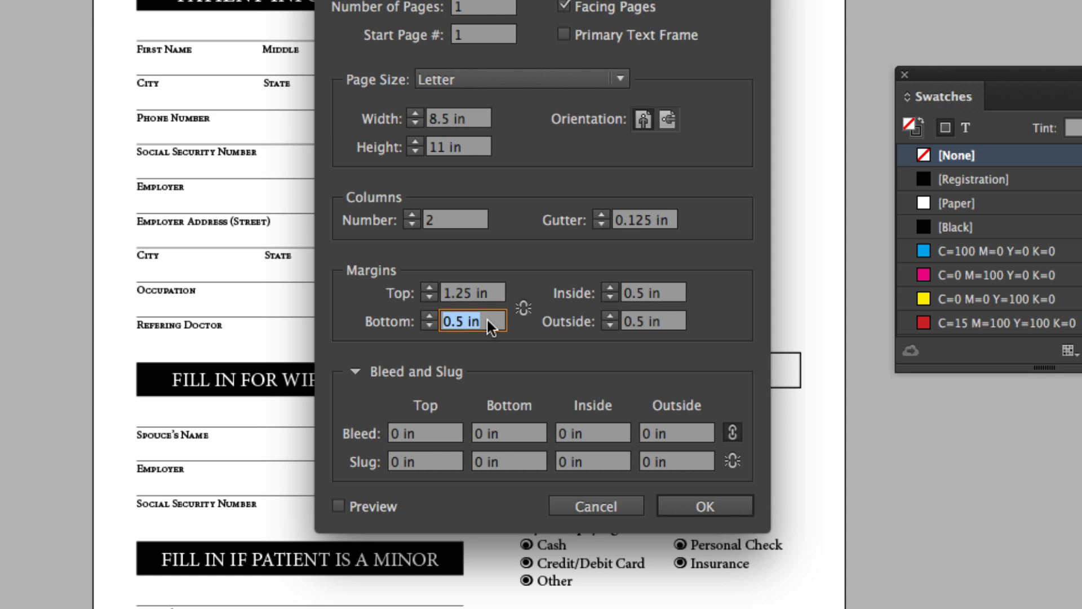
text(1)
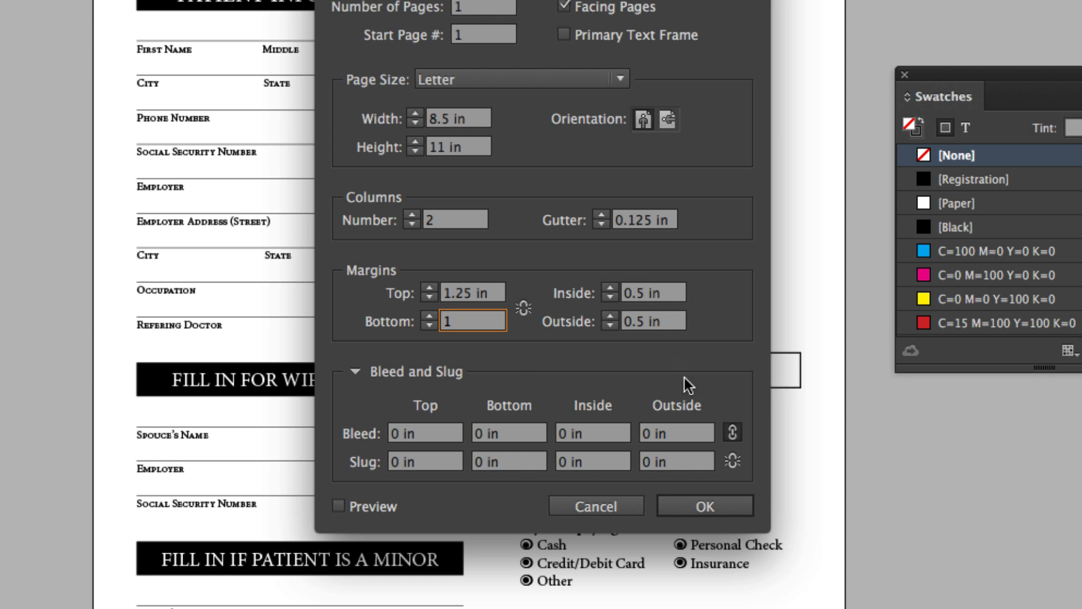
click(730, 510)
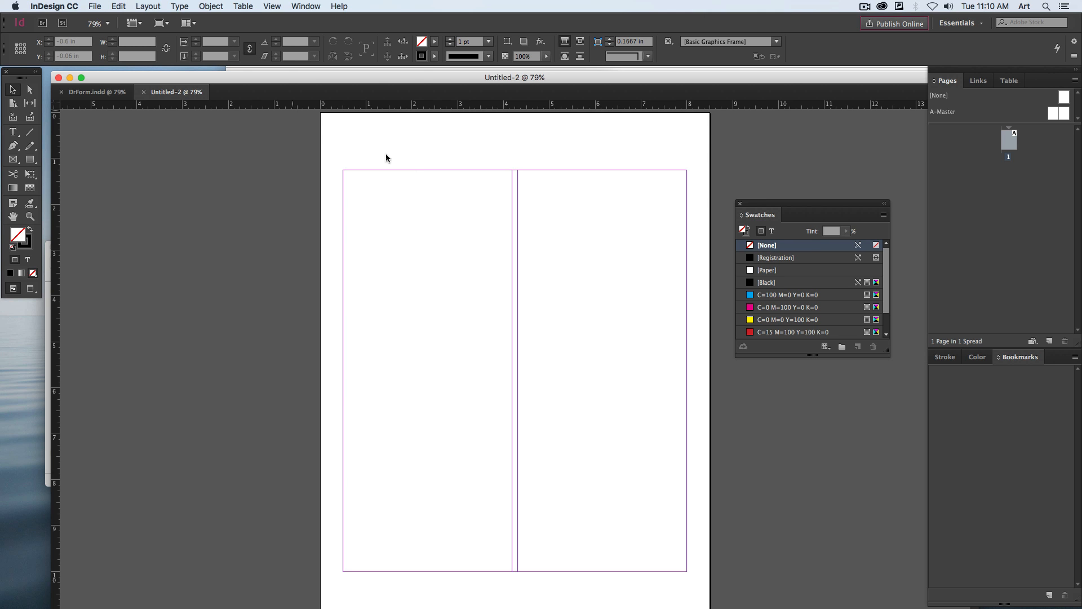
Step: Place MSMedicalLogo.eps above the column guides and shift it right so it sits centred over the two columns
key(super+d)
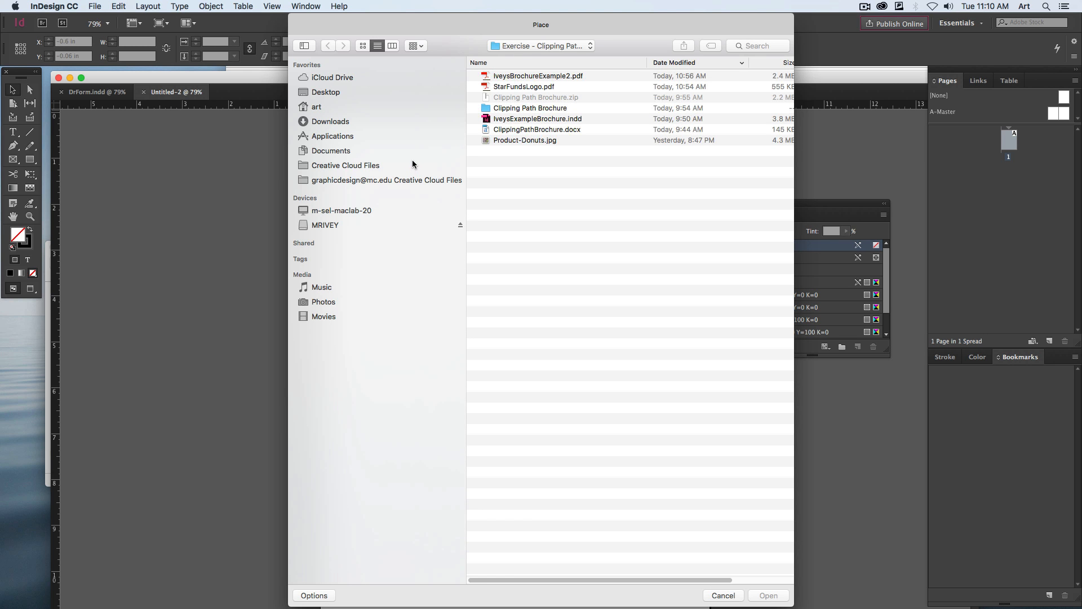
click(546, 56)
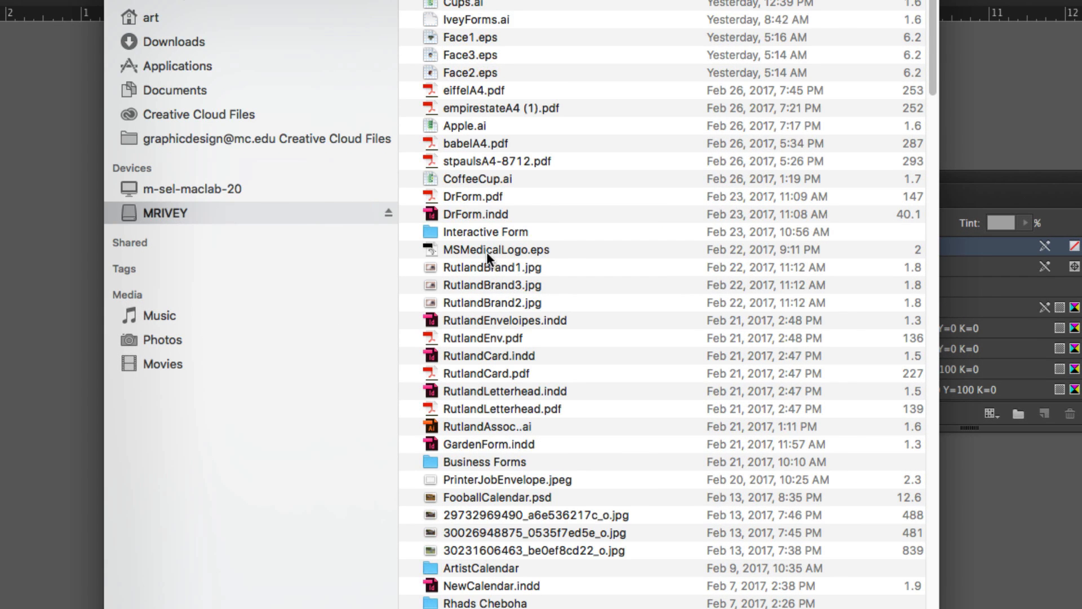
click(517, 248)
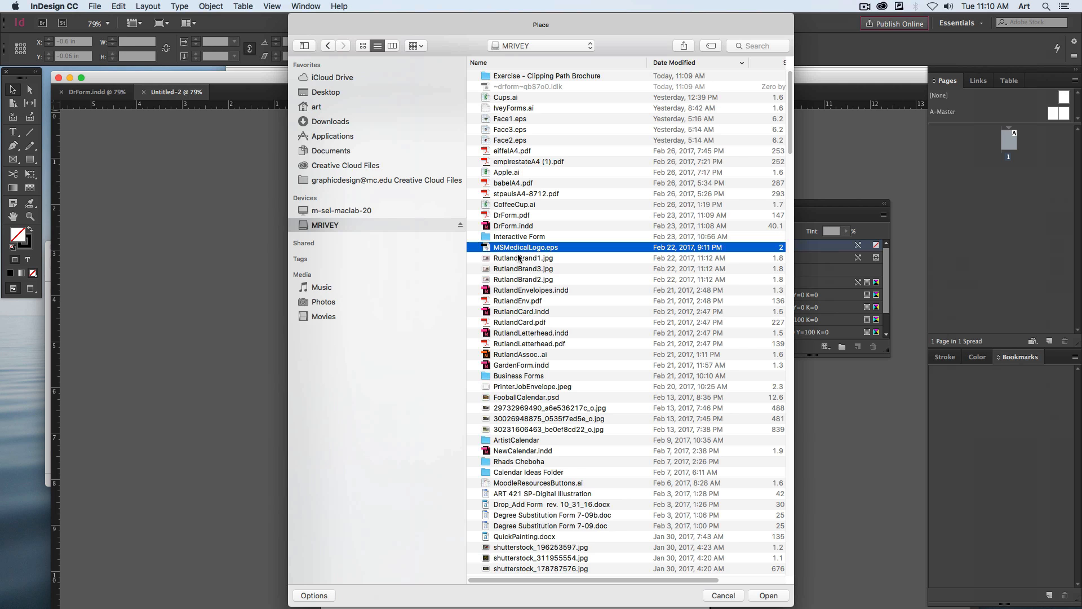
click(786, 597)
click(359, 135)
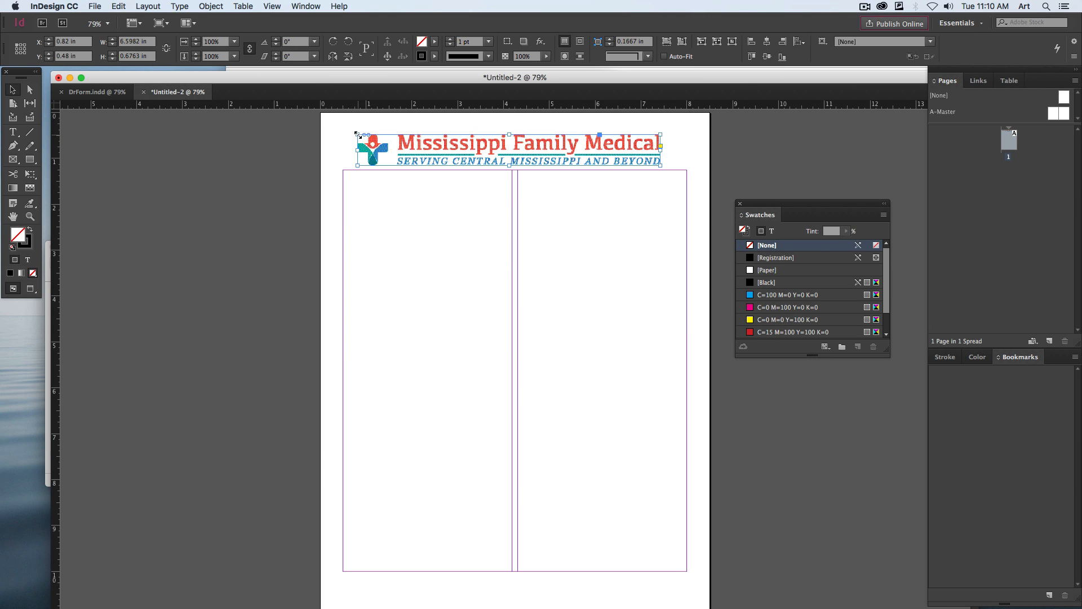
key(shift+Right)
key(shift+Right)
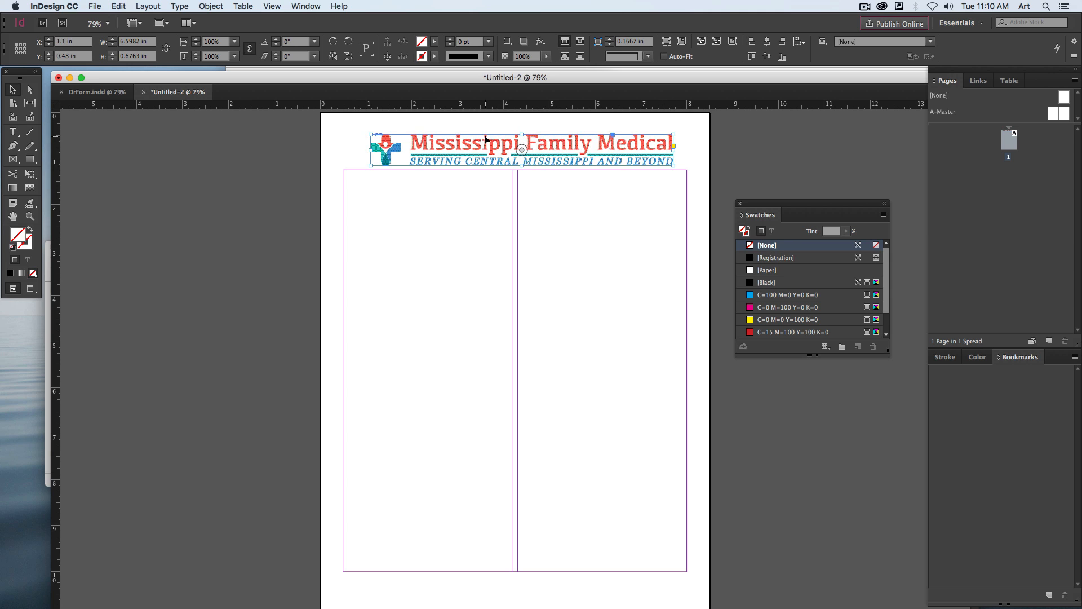
click(507, 191)
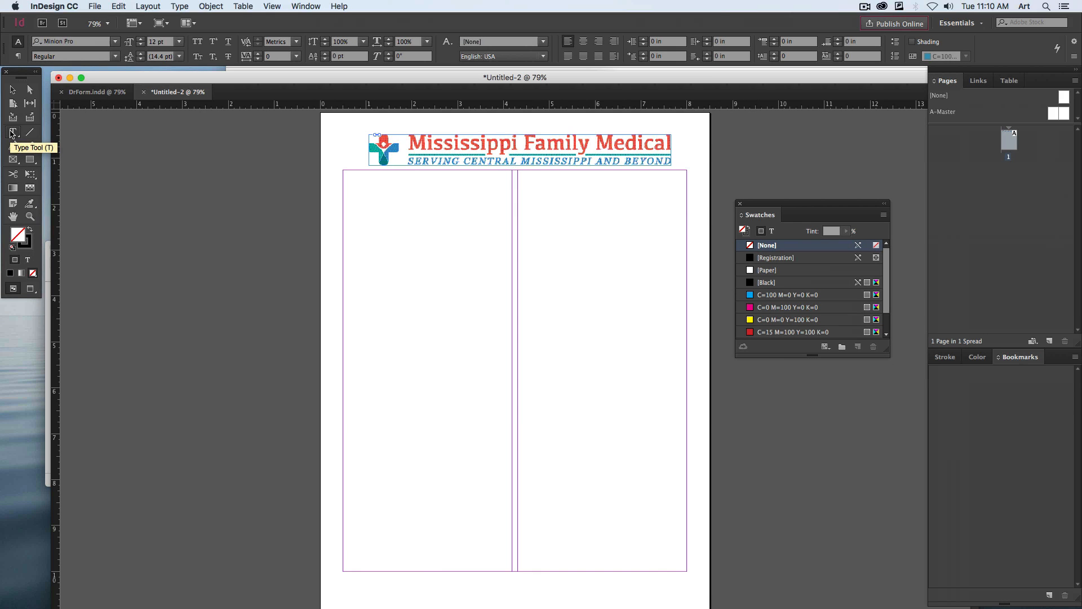
Step: Draw text frames filling the two page columns and extend the right column's frame to the outside margin
click(25, 163)
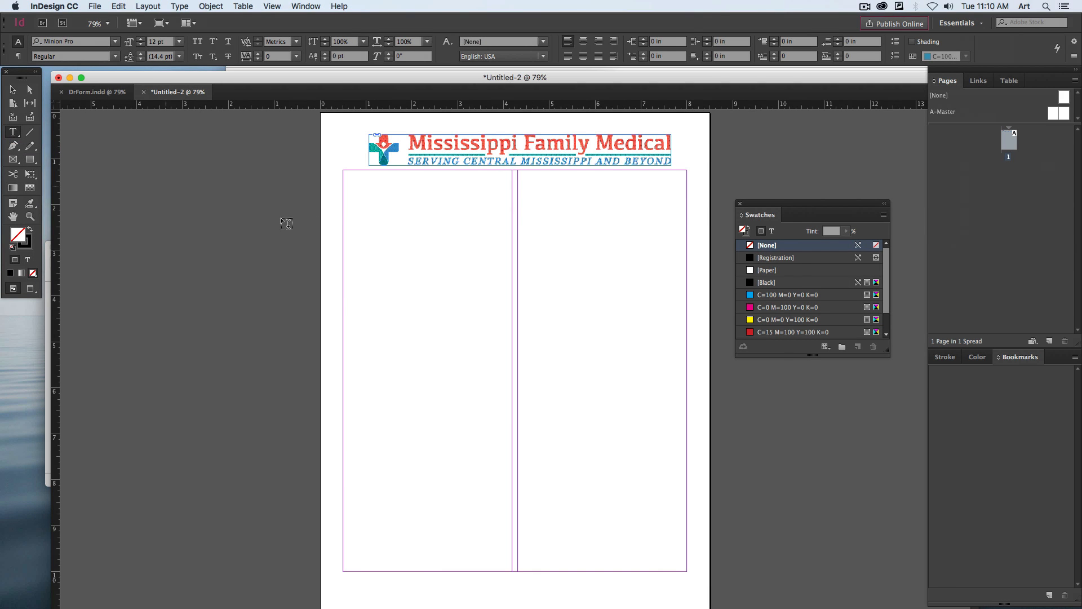
drag(348, 175, 687, 169)
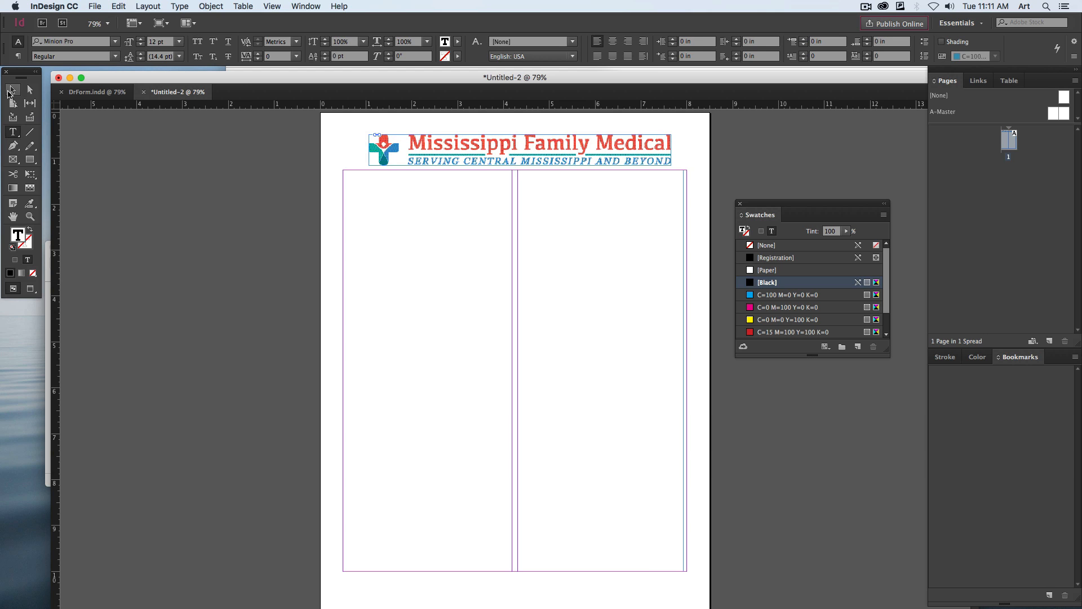
click(12, 89)
drag(683, 372, 687, 372)
click(707, 408)
Step: Insert a table with 1 body row and 1 column in the left column's text frame and enter "Patient Information" in it
key(super+equal)
key(super+equal)
key(super+equal)
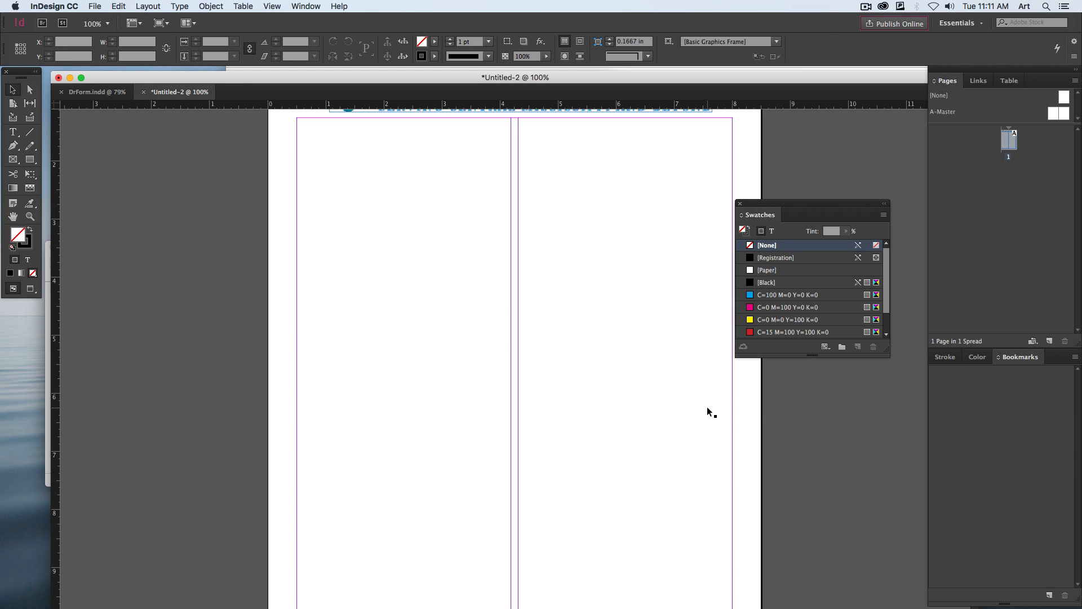
key(space)
drag(429, 233, 568, 459)
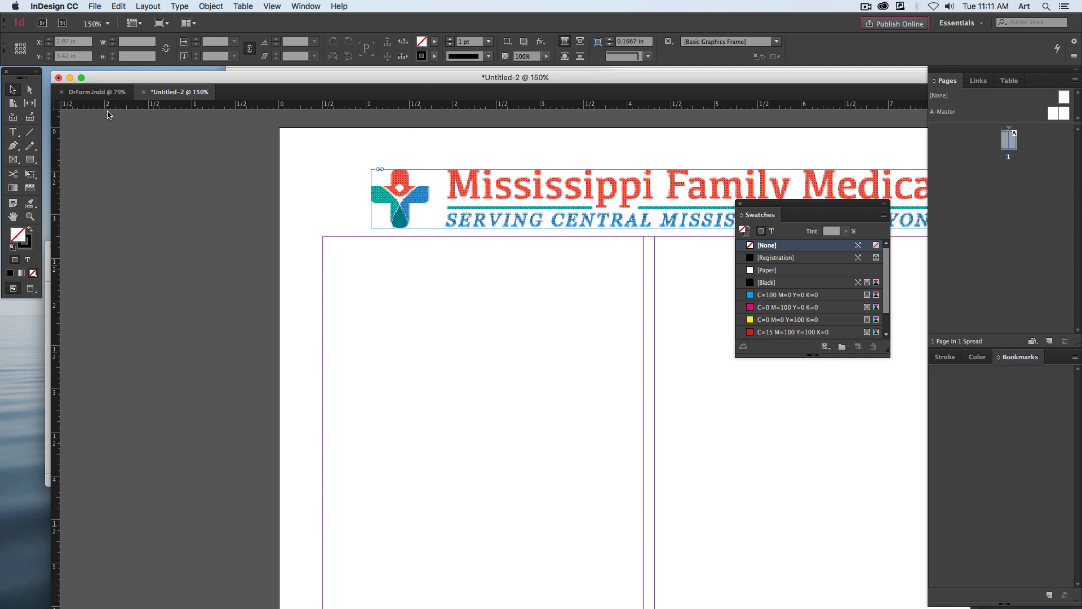
click(105, 92)
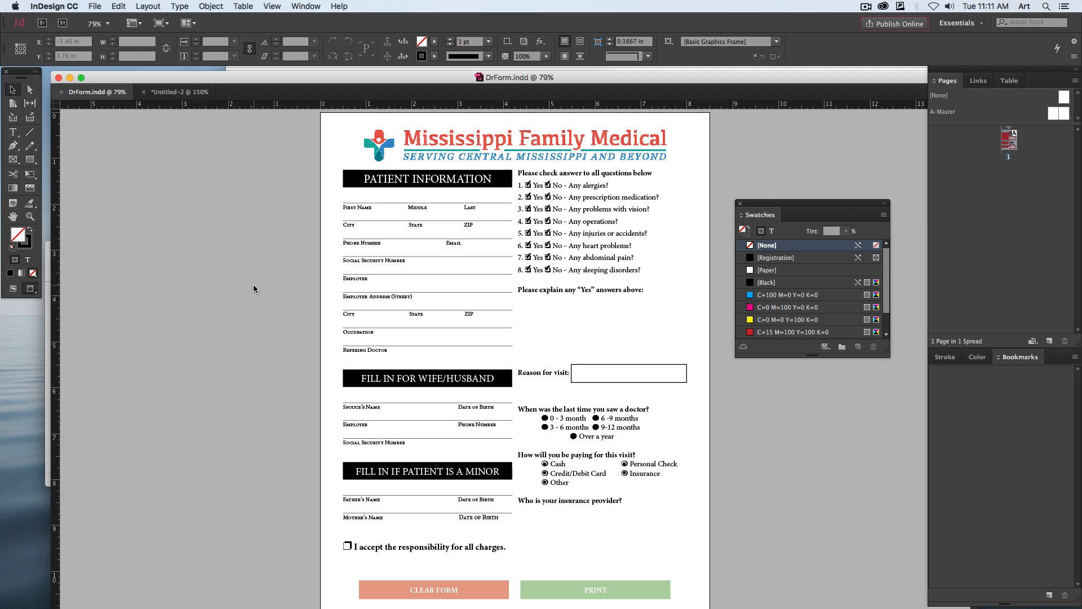
click(176, 92)
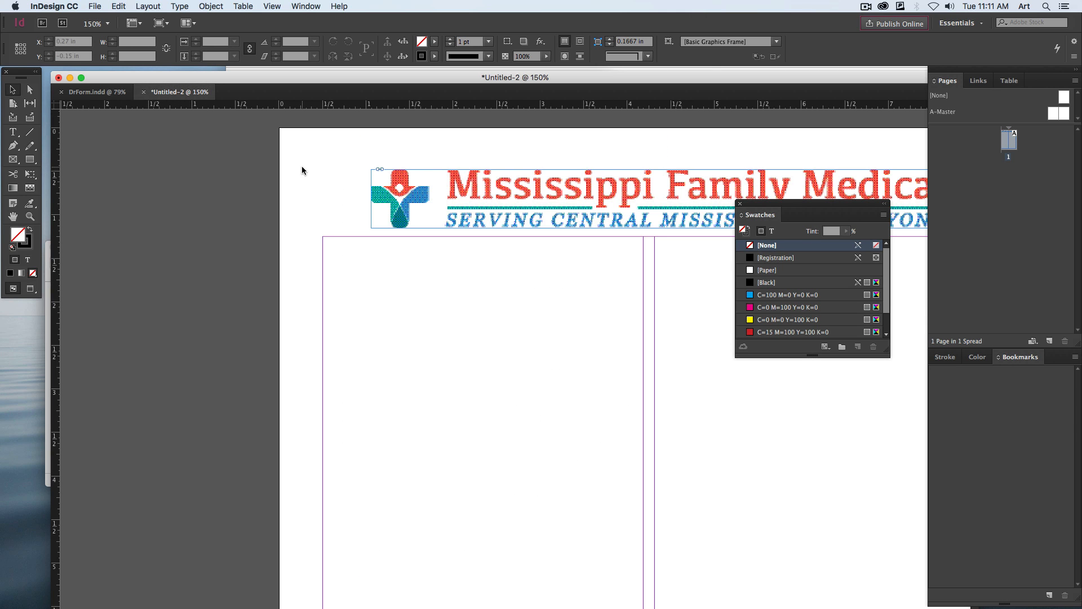
key(t)
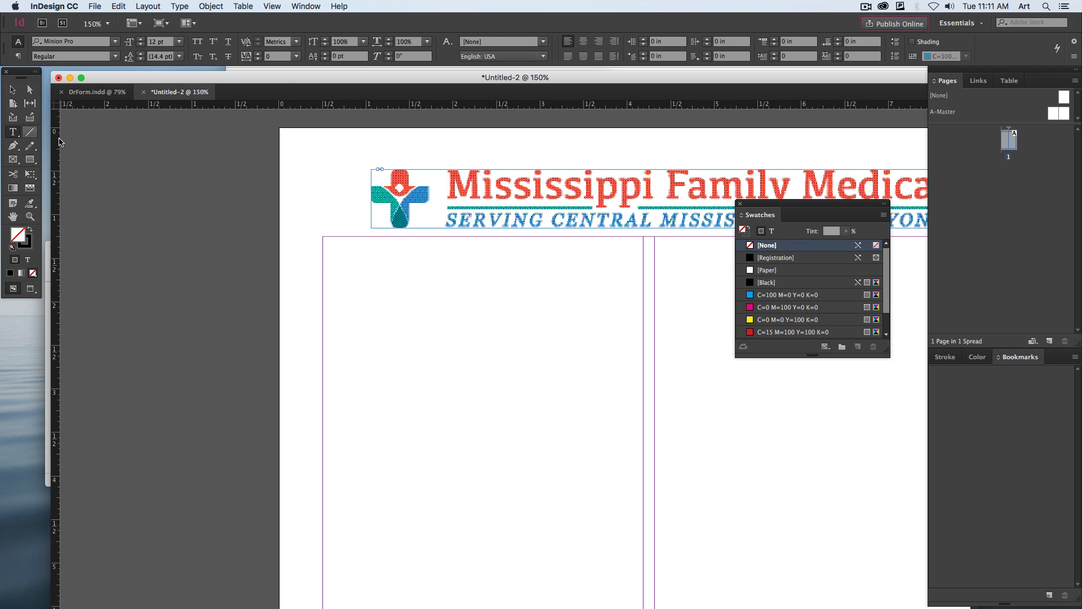
click(324, 256)
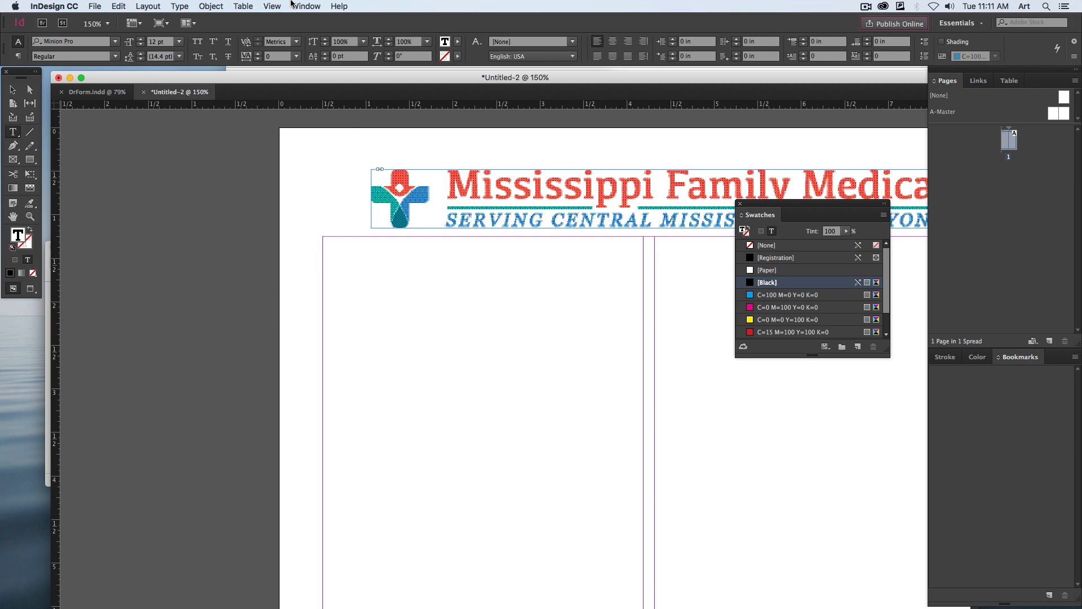
click(244, 7)
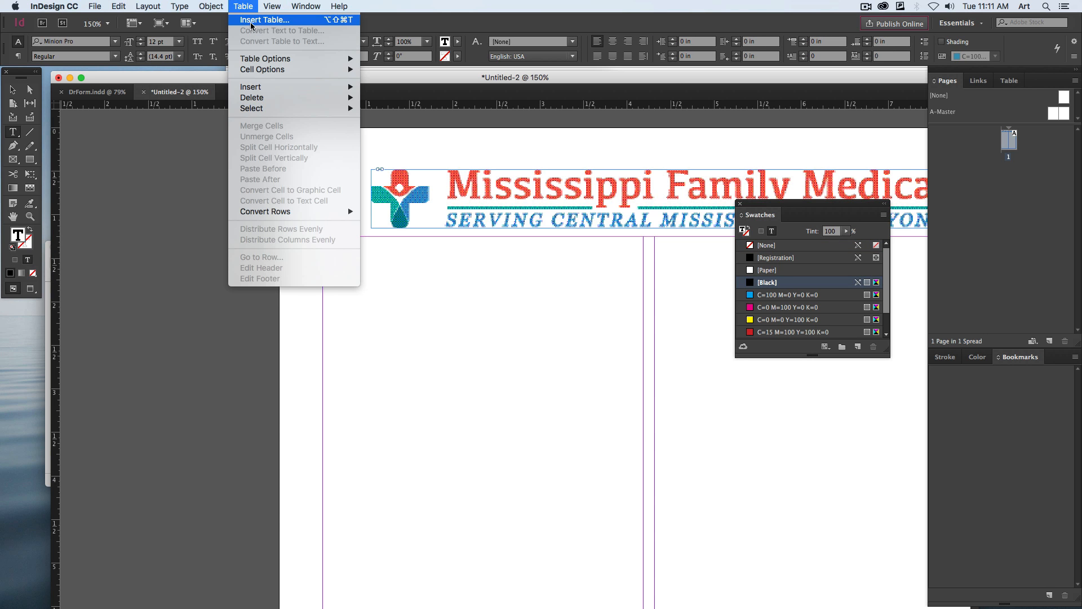
click(252, 23)
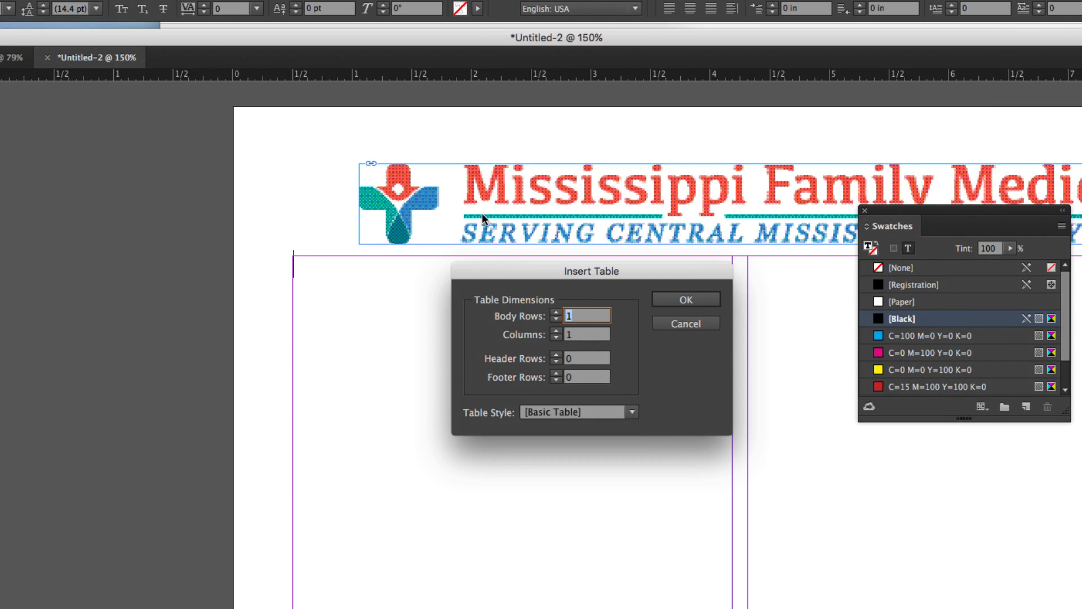
click(705, 301)
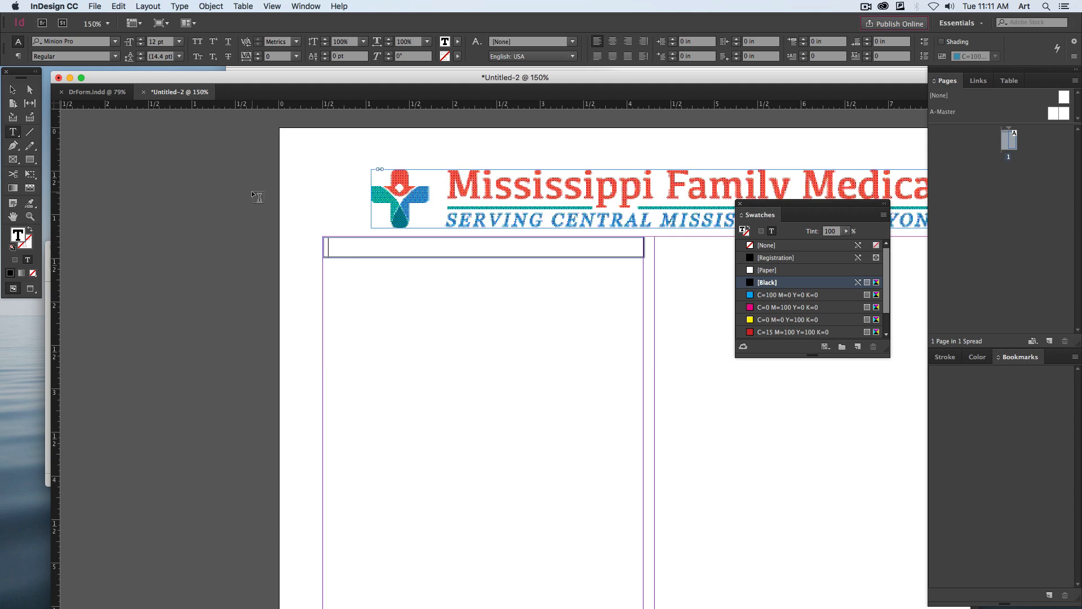
text(Patient Information)
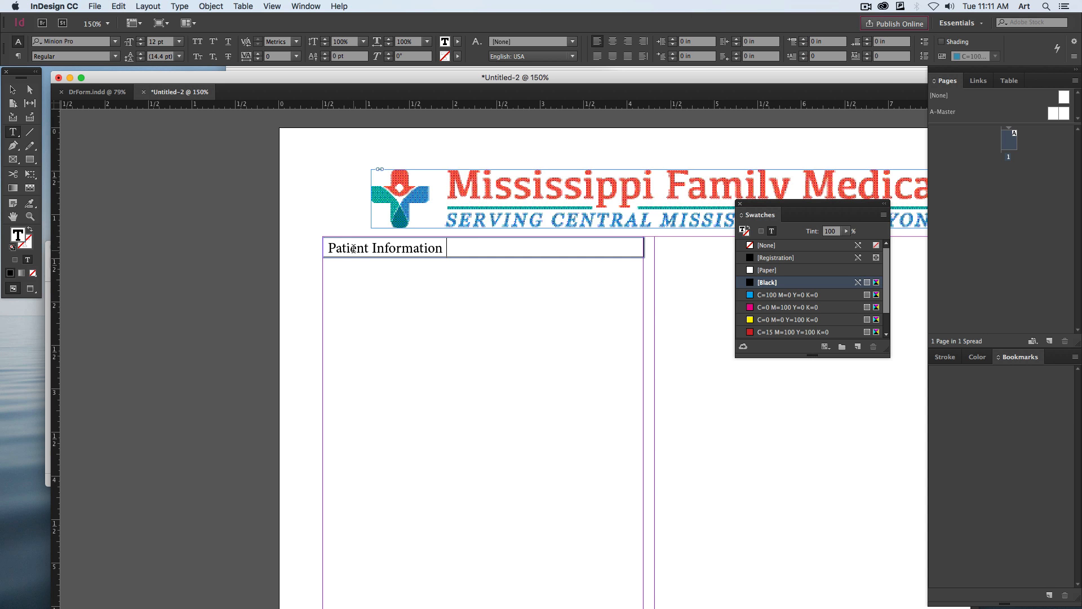
Step: Format the Patient Information heading in all caps at 16 pt with centred alignment
triple_click(360, 250)
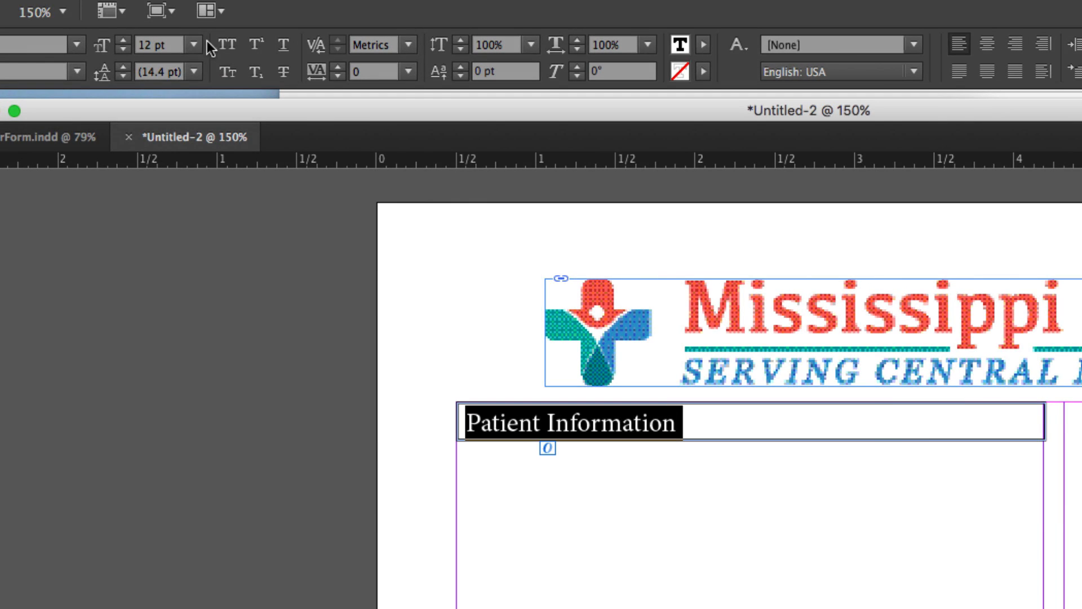
click(197, 42)
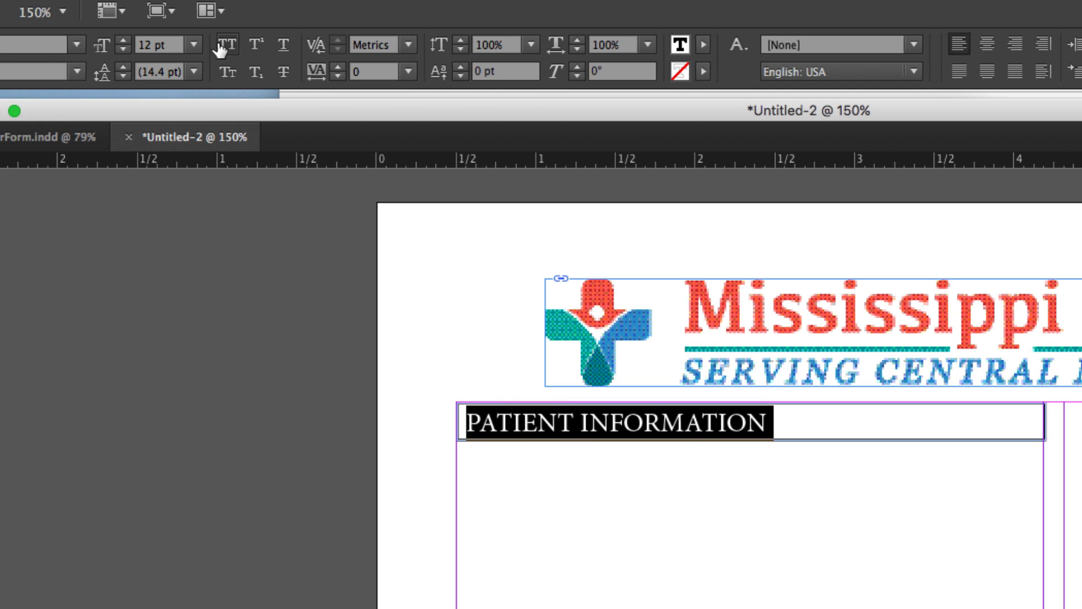
click(148, 46)
text(16)
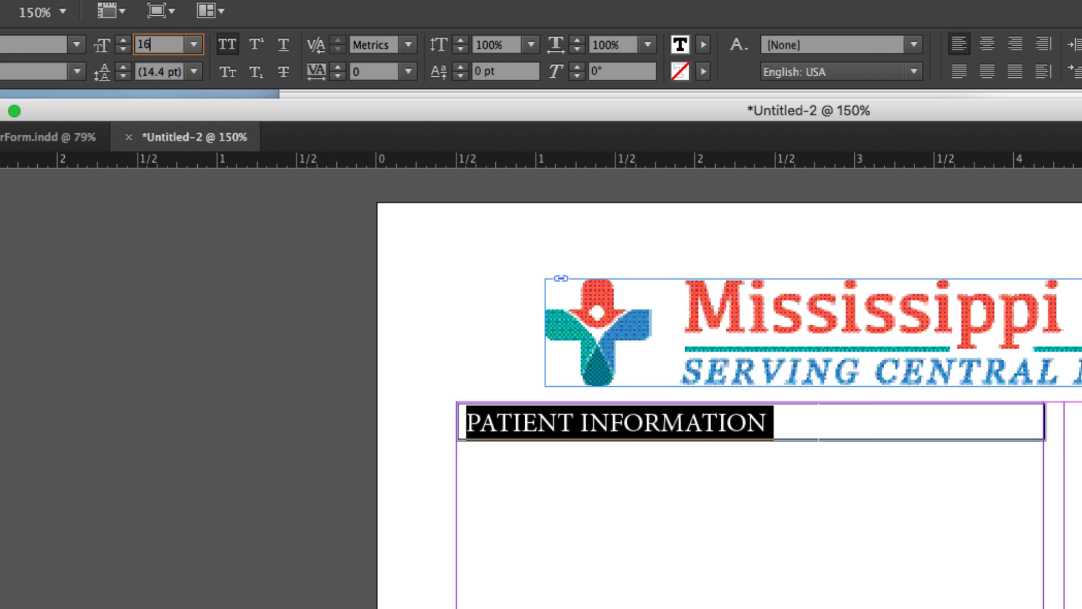
key(Return)
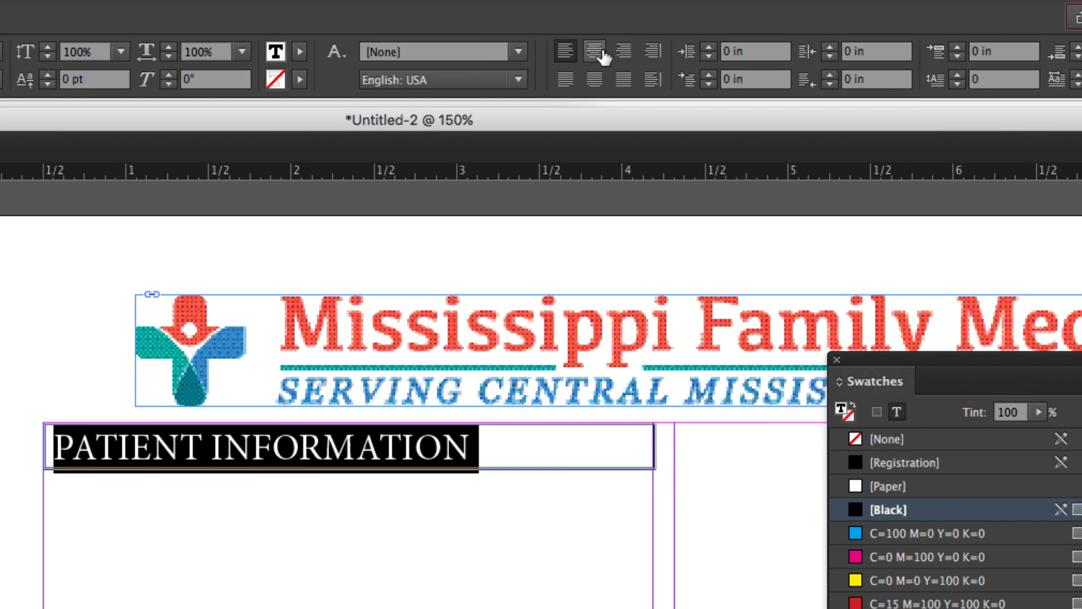
click(612, 41)
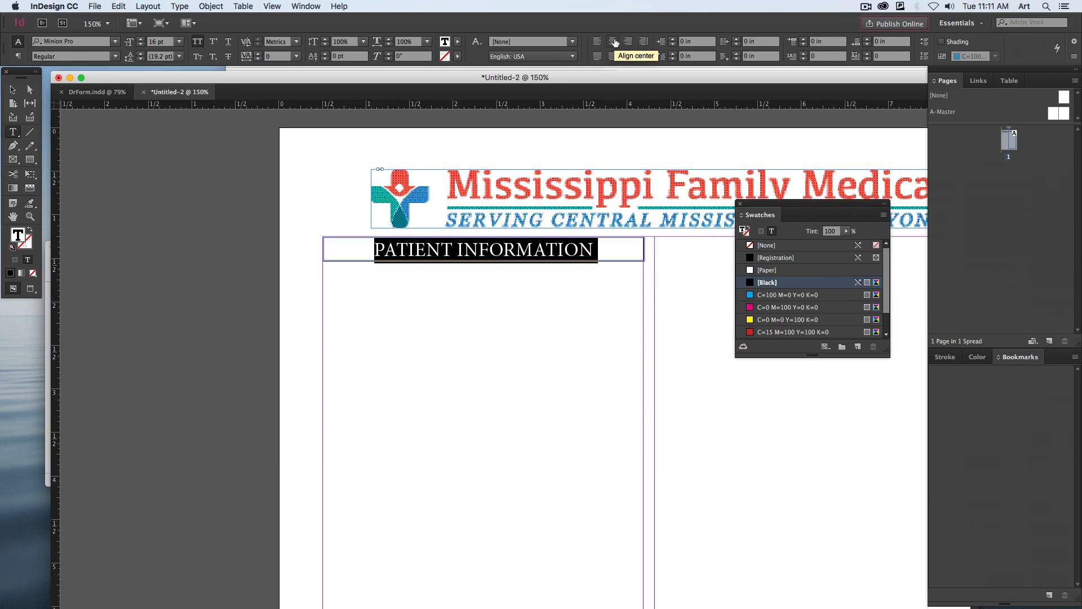
click(211, 6)
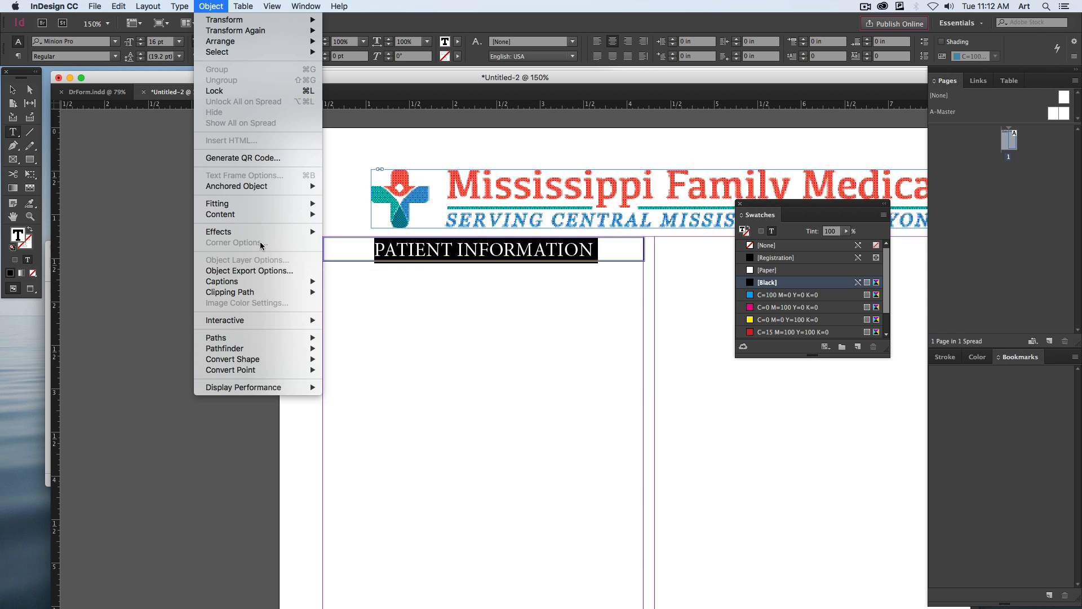
mouse_move(277, 298)
click(22, 99)
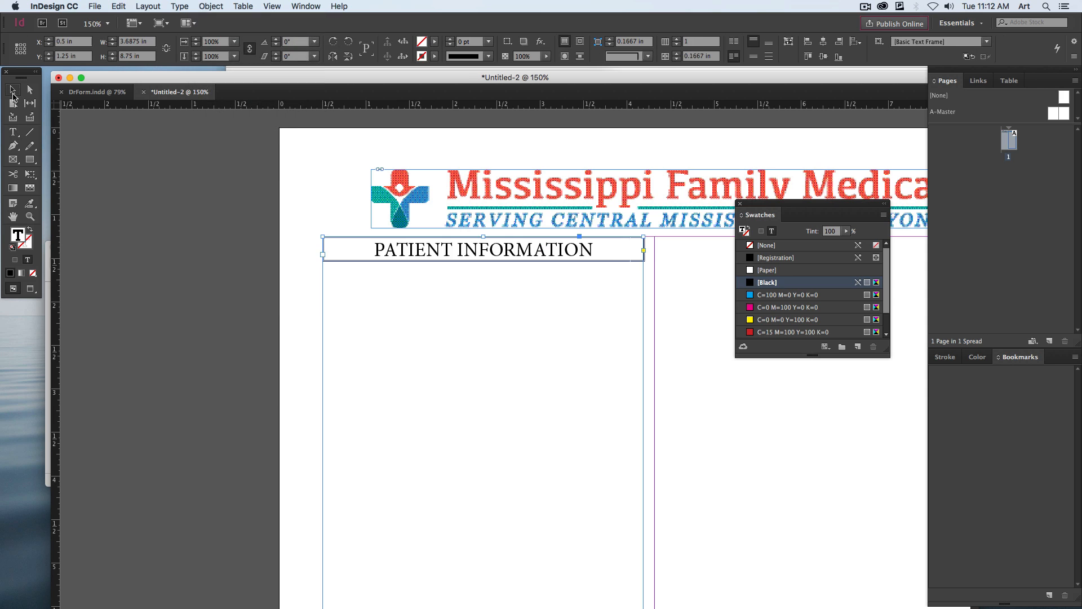
click(12, 90)
click(212, 7)
click(212, 6)
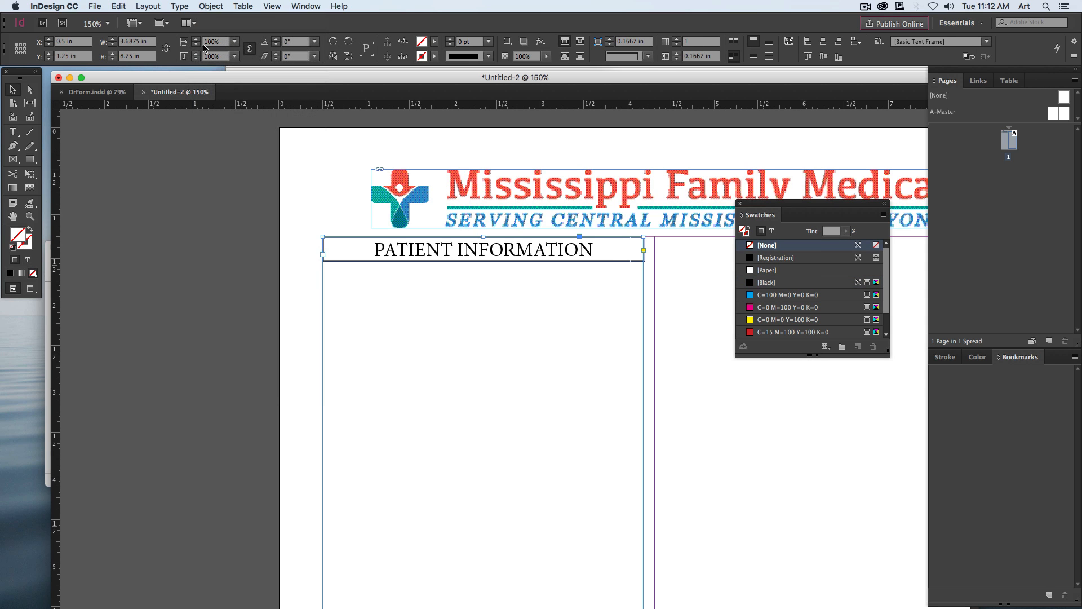
Step: Select the Patient Information table cell and align its text vertically to the centre
key(t)
click(401, 250)
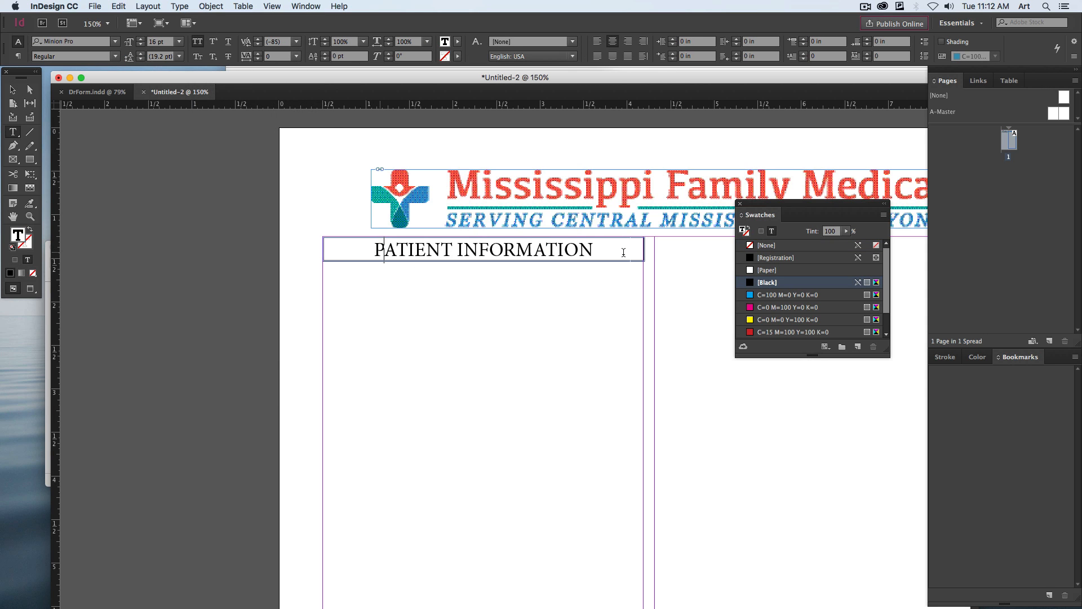
drag(624, 252, 630, 256)
drag(370, 251, 604, 273)
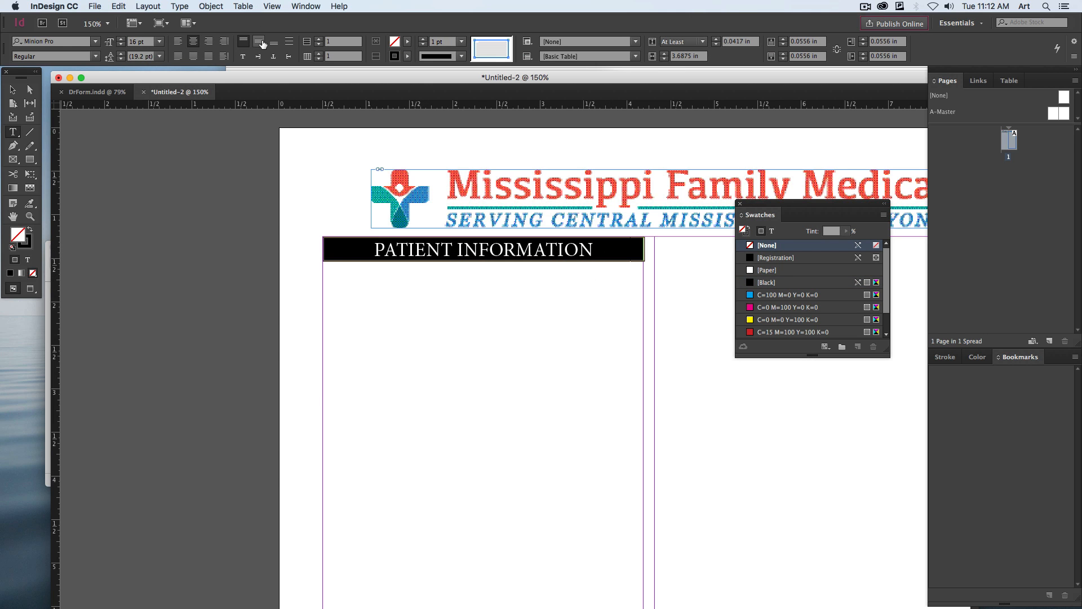
click(259, 43)
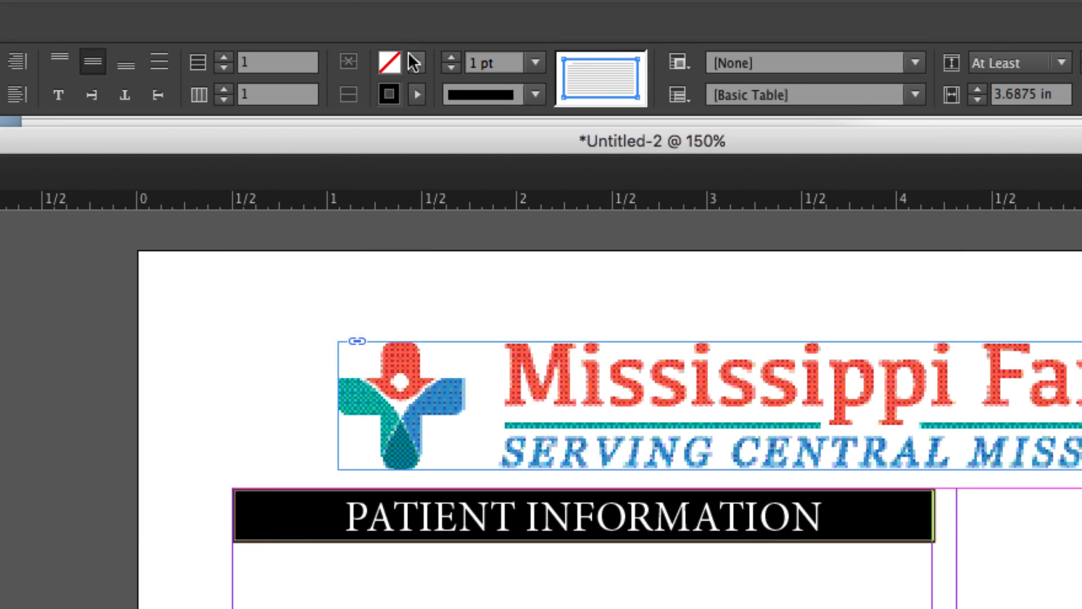
Step: Fill the Patient Information cell with [Black] and colour its text [Paper]
click(416, 63)
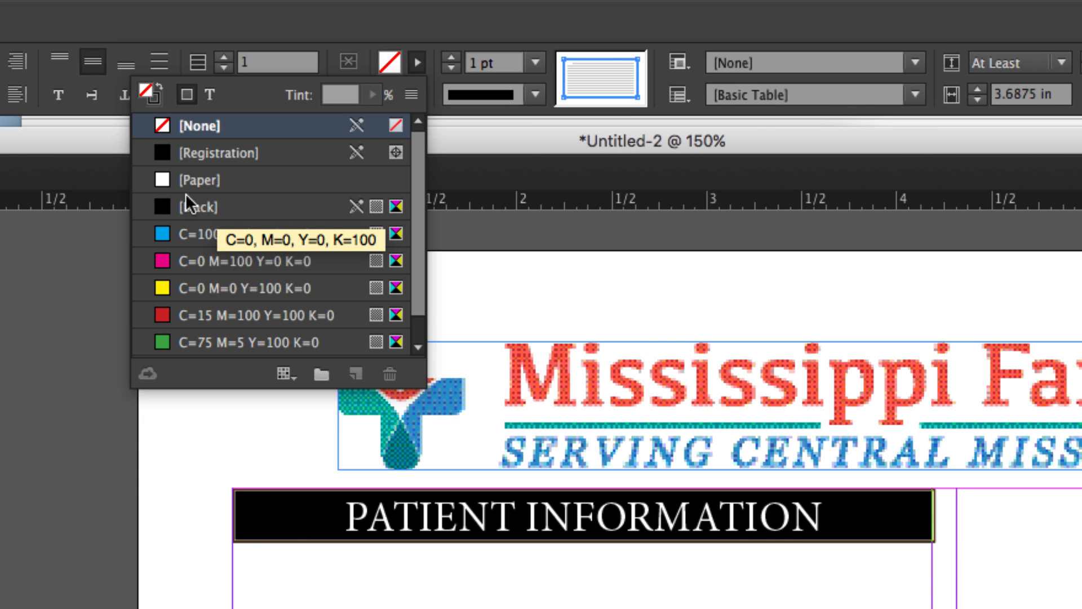
click(190, 208)
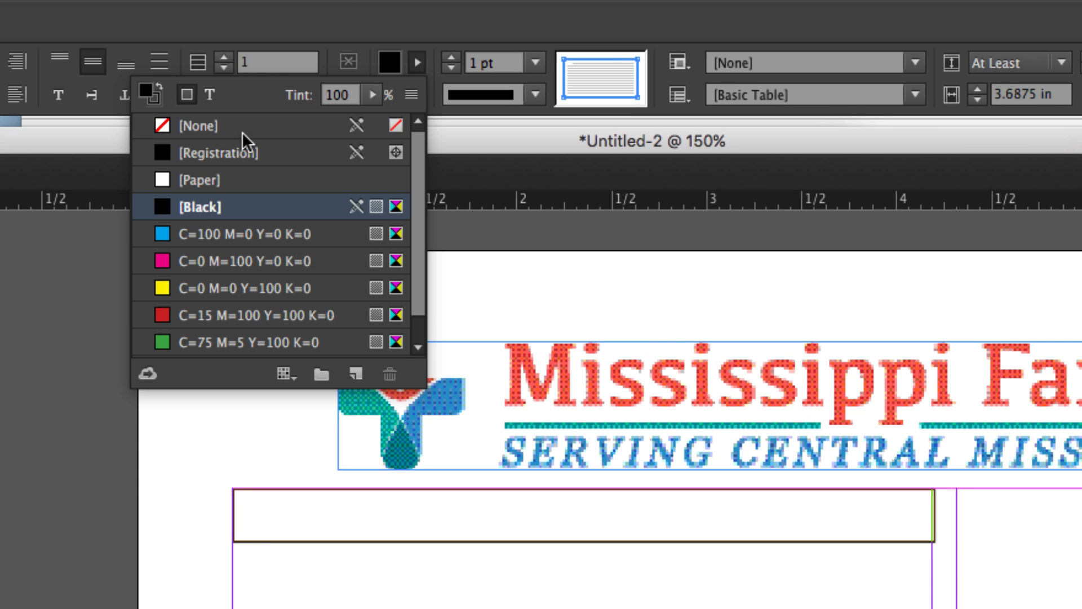
click(207, 99)
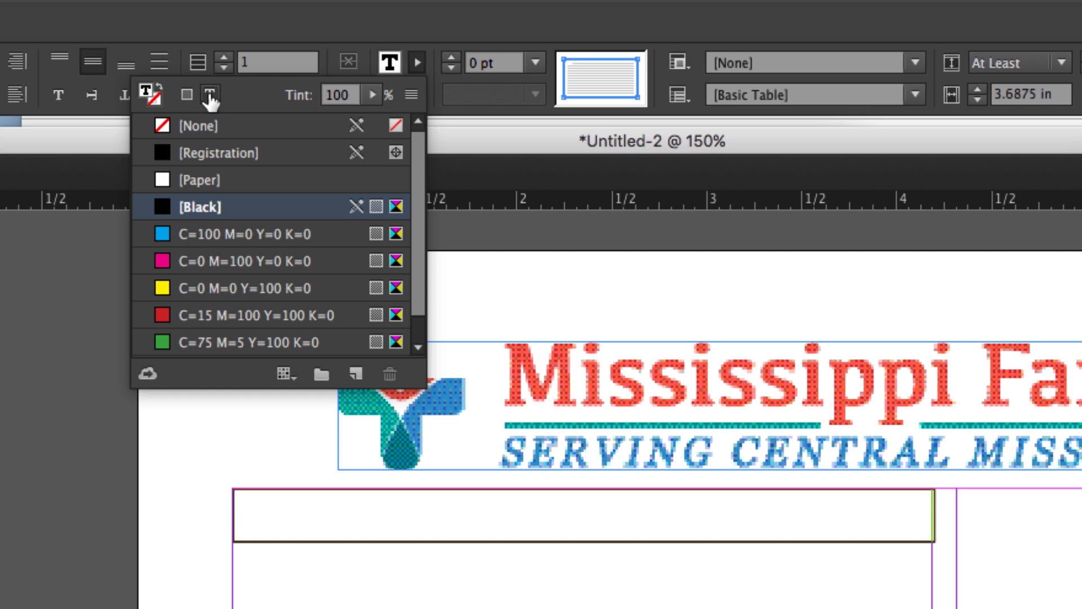
click(196, 180)
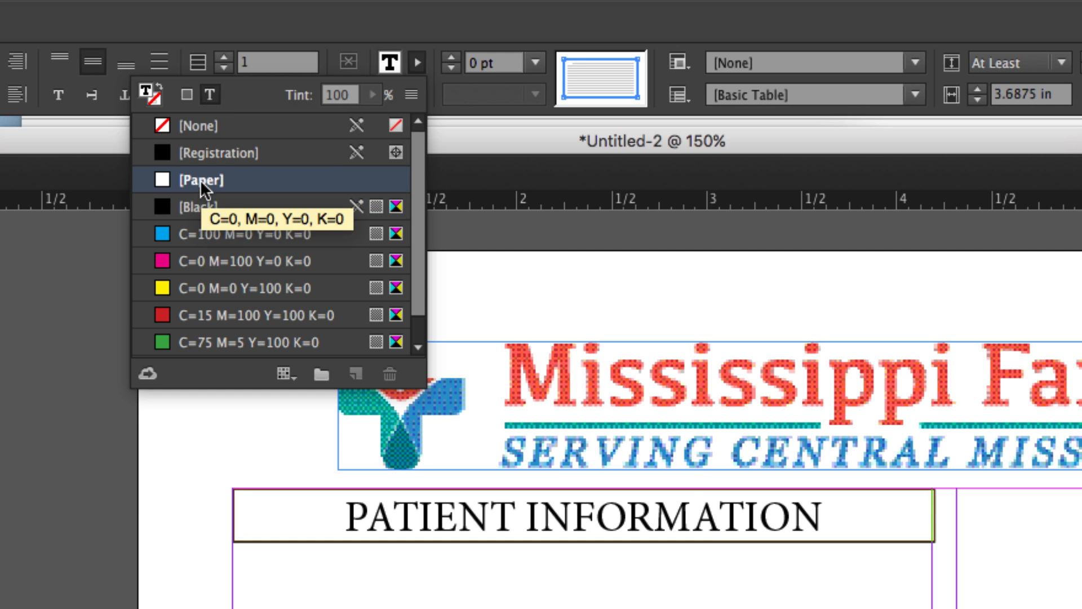
click(729, 524)
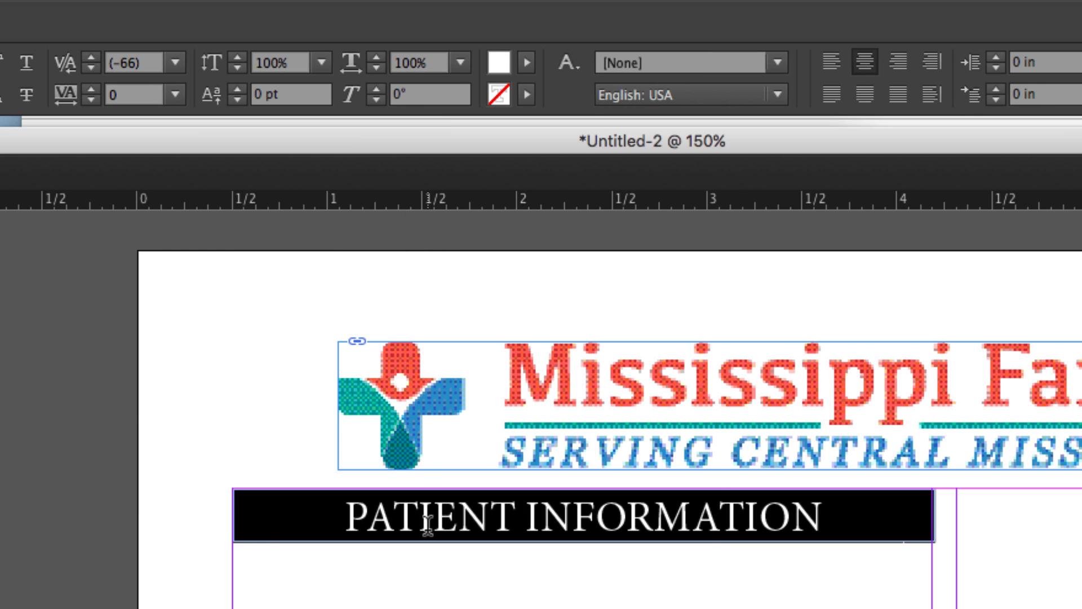
Step: Remove the border of the Patient Information cell by setting its stroke to [None]
drag(348, 522, 464, 520)
key(Escape)
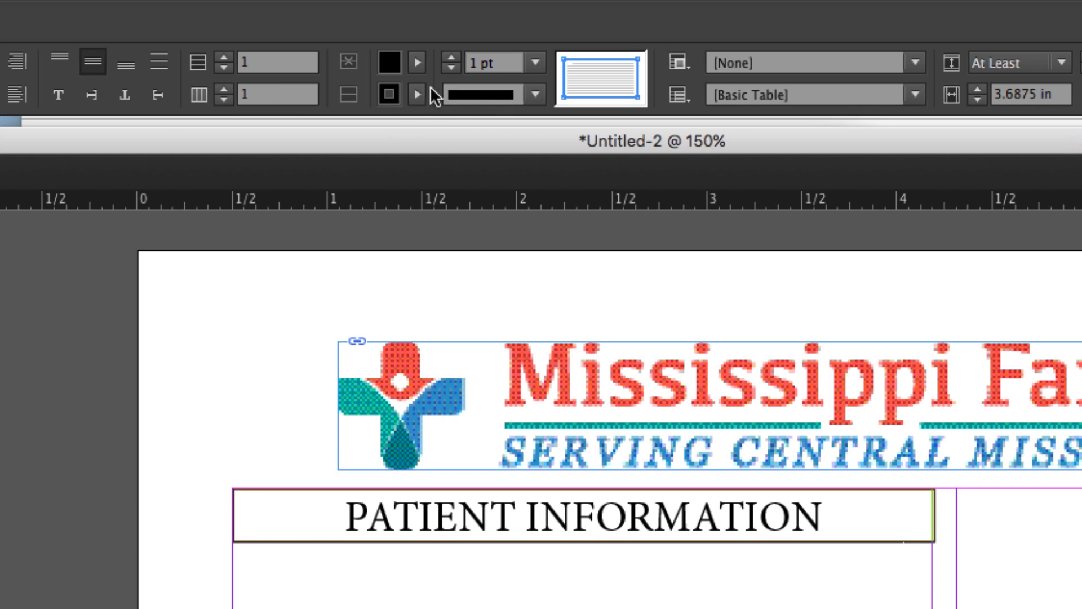
click(419, 97)
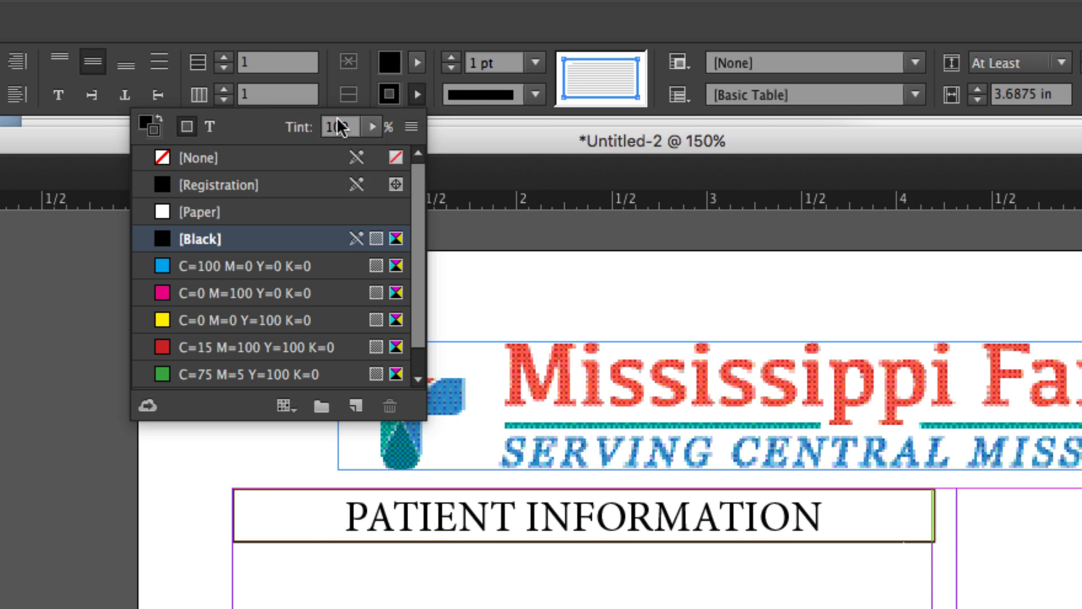
click(195, 160)
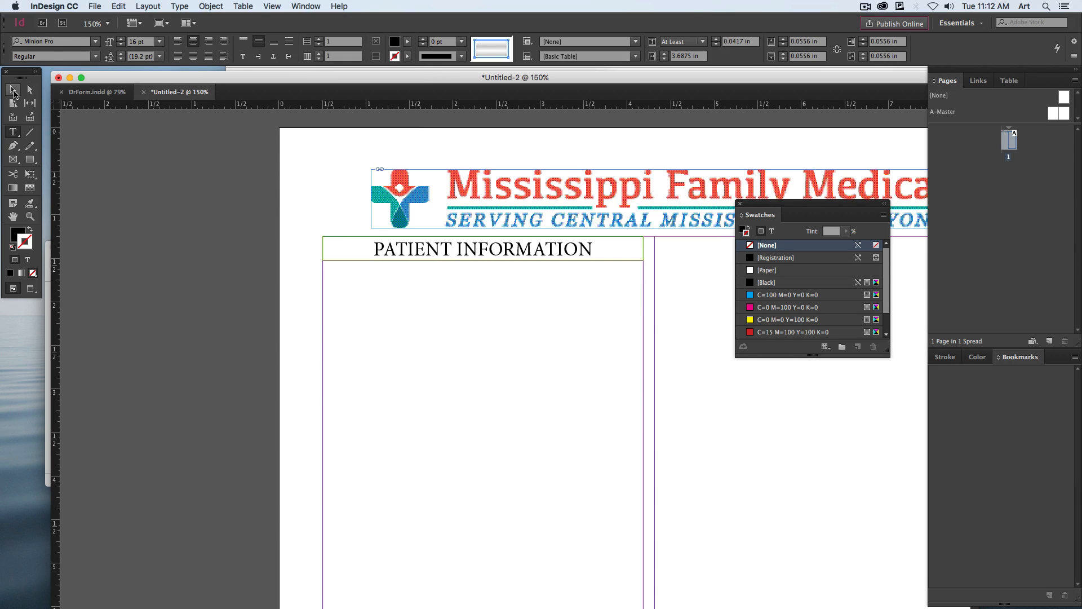
click(12, 90)
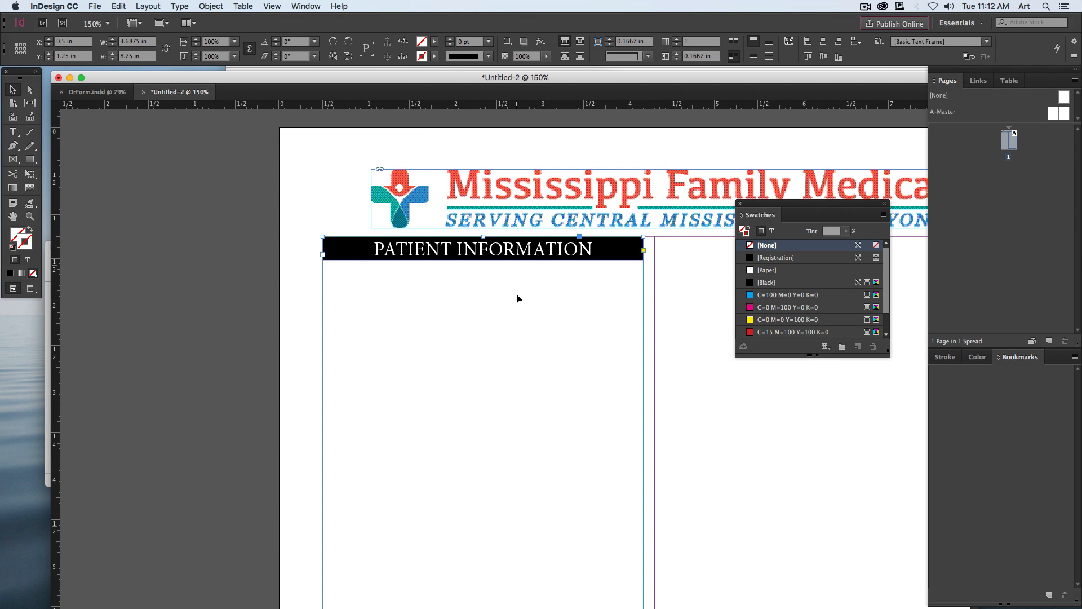
Step: Copy the Patient Information heading table and paste it twice below the original in the left column
key(t)
drag(371, 248, 641, 250)
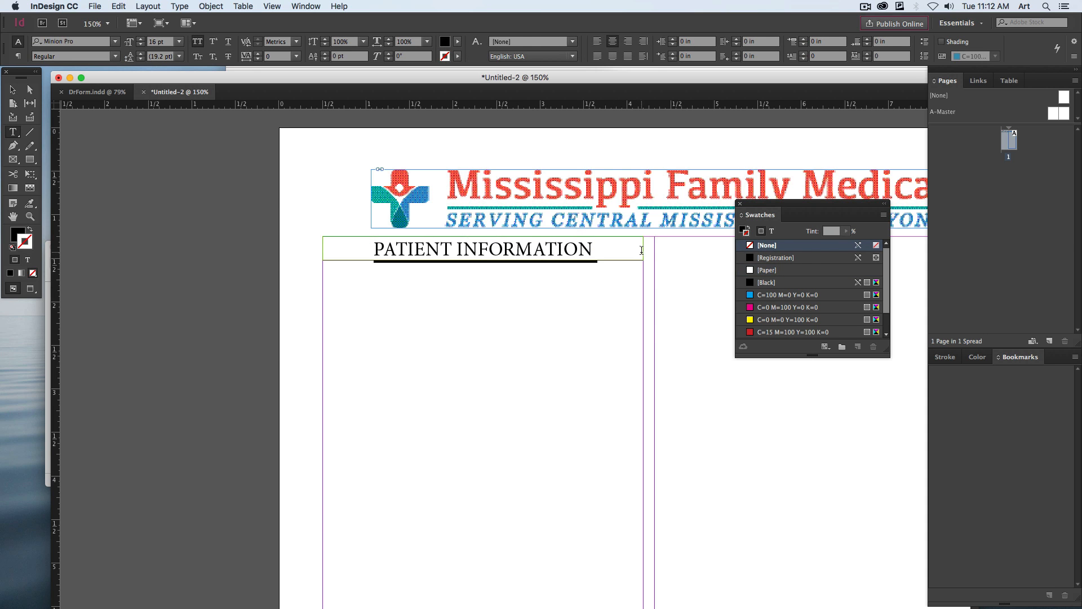
click(645, 286)
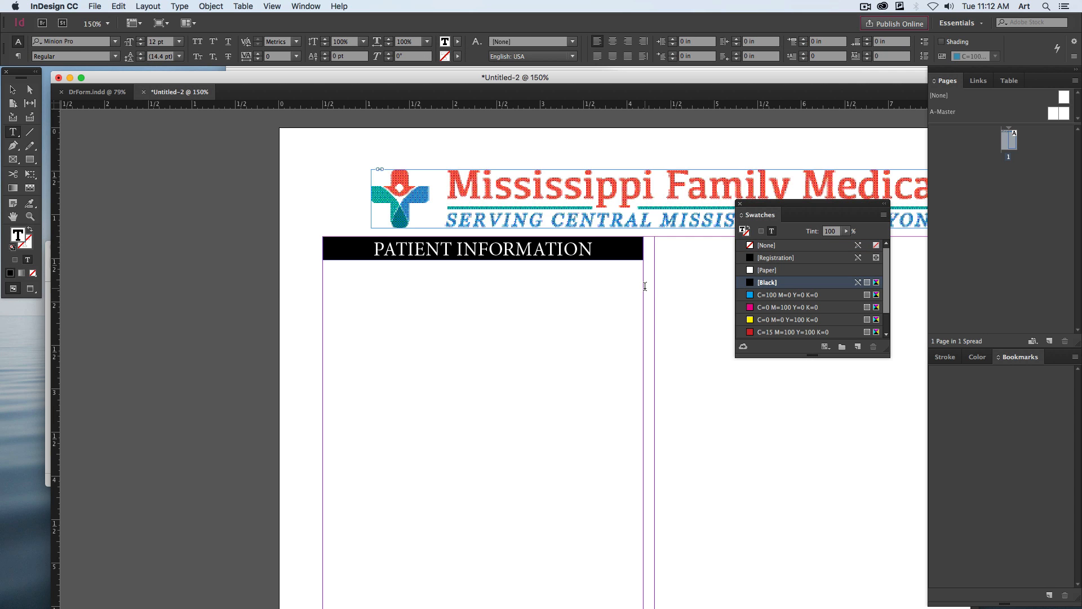
key(super+v)
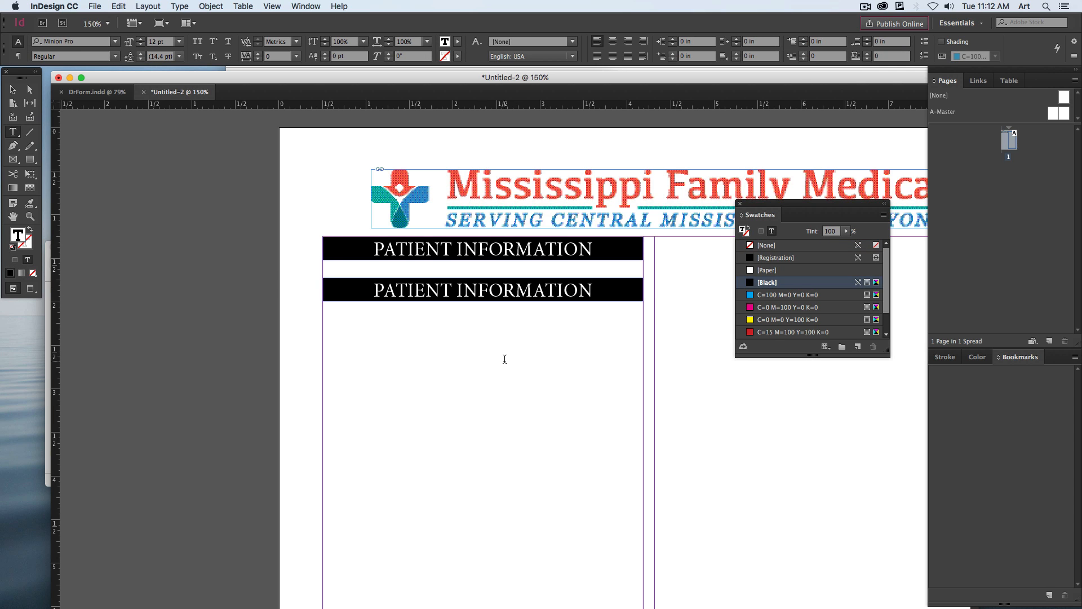
key(super+v)
Step: Replace the text of the second heading bar with "FILL IN FOR HUSBAND/WIFE"
mouse_move(373, 288)
mouse_down()
mouse_move(586, 296)
mouse_move(374, 290)
mouse_up()
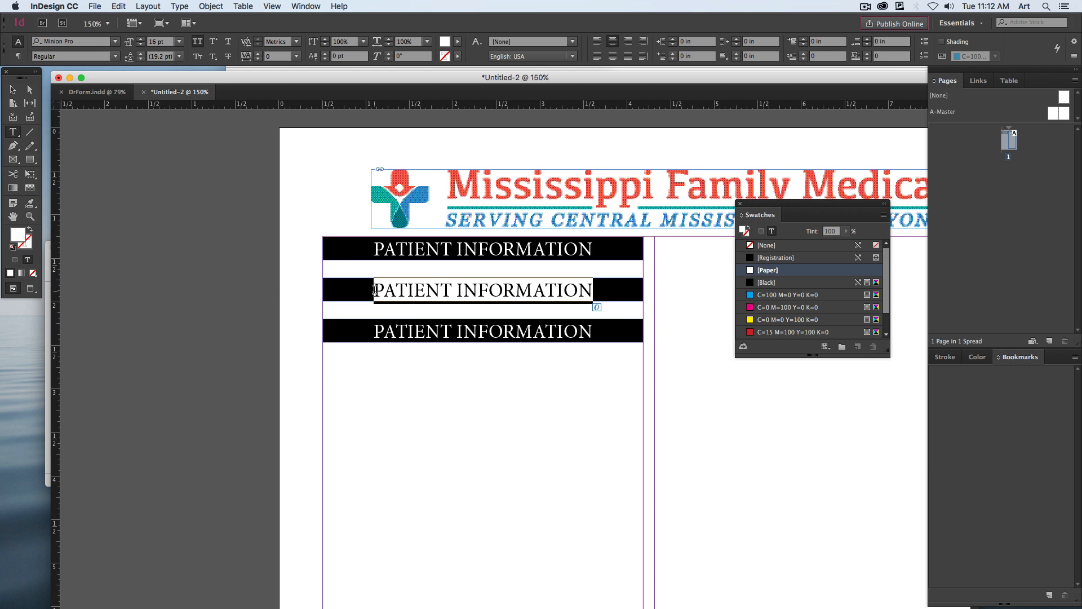
text(FIL)
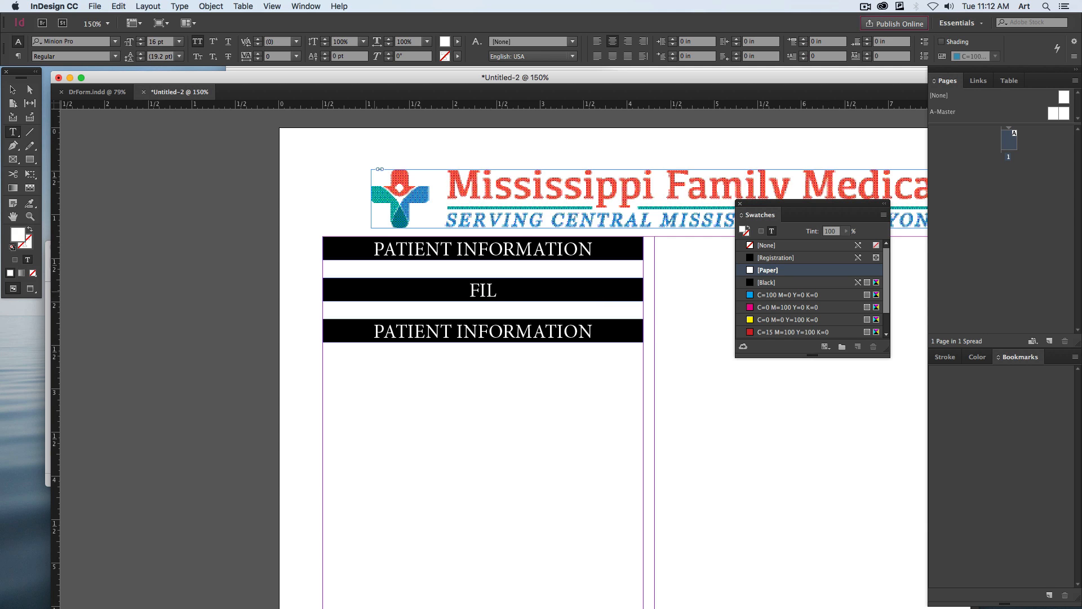
text(L IN FOR HUSBAND)
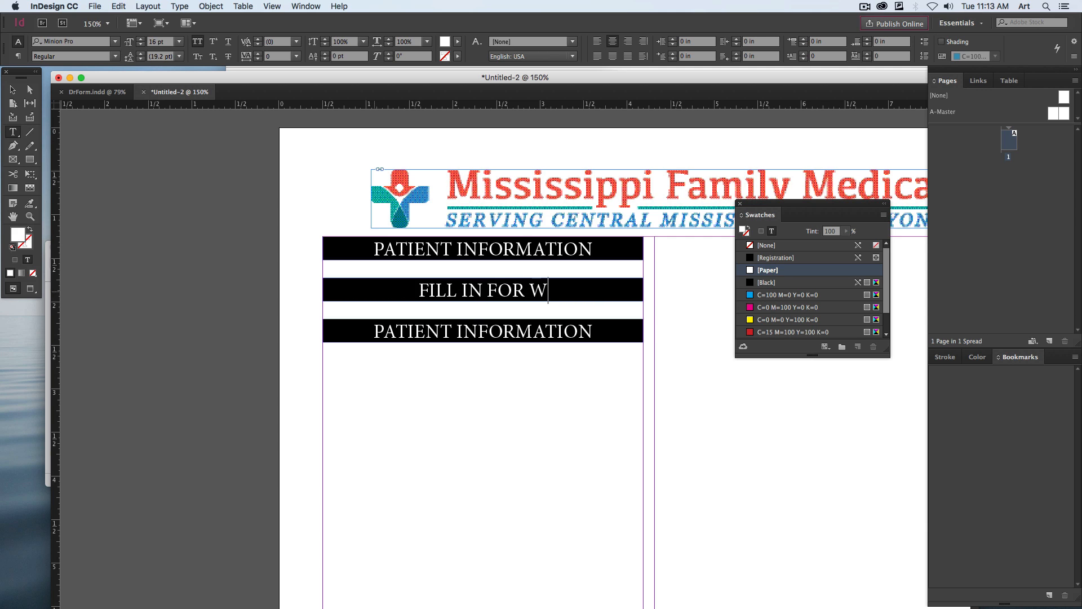
text(/WIFE)
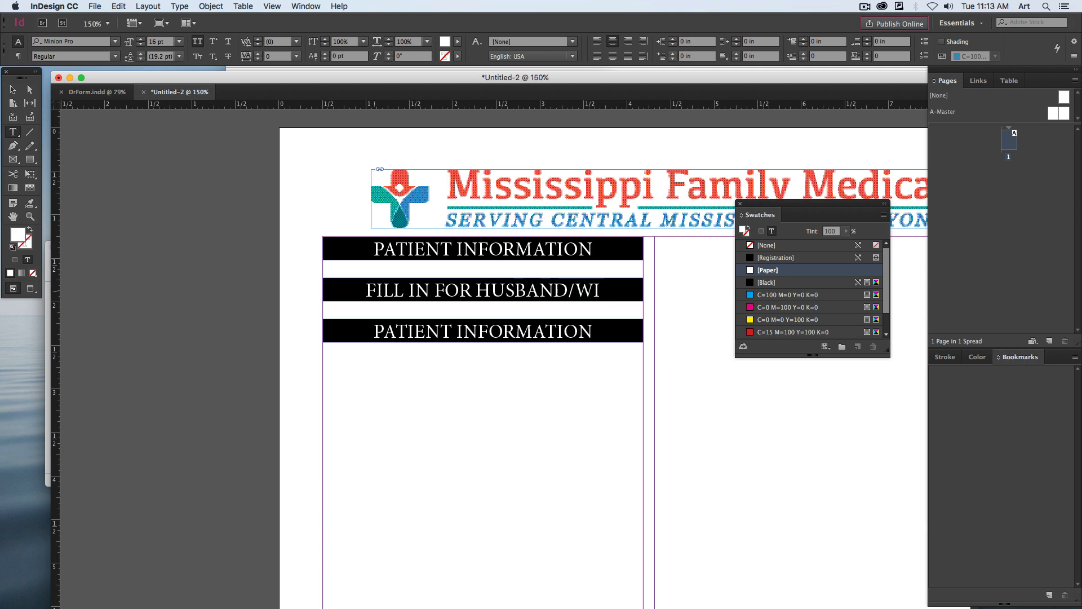
Step: Replace the text of the third heading bar with "FILL IN IF PATIENT ISA MINOR"
double_click(445, 330)
triple_click(445, 330)
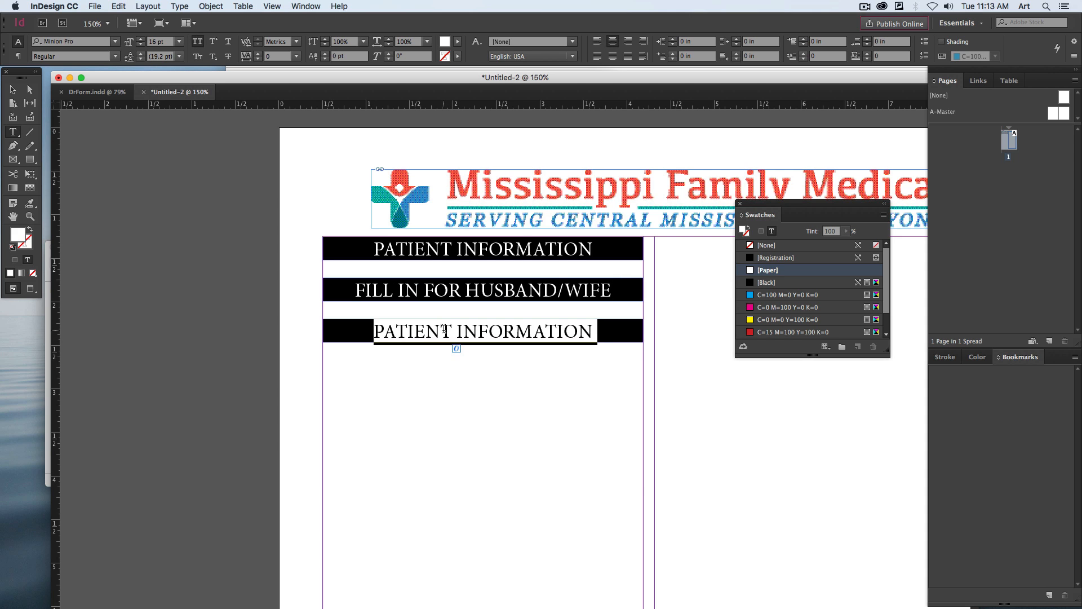
text(FILL IN)
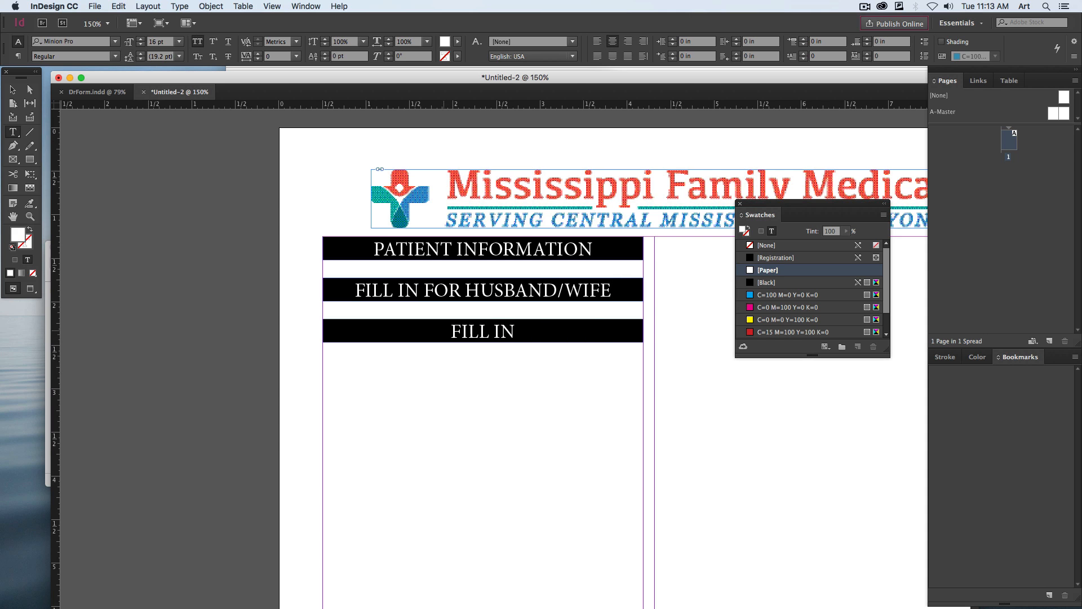
text( IF PATIENT IS)
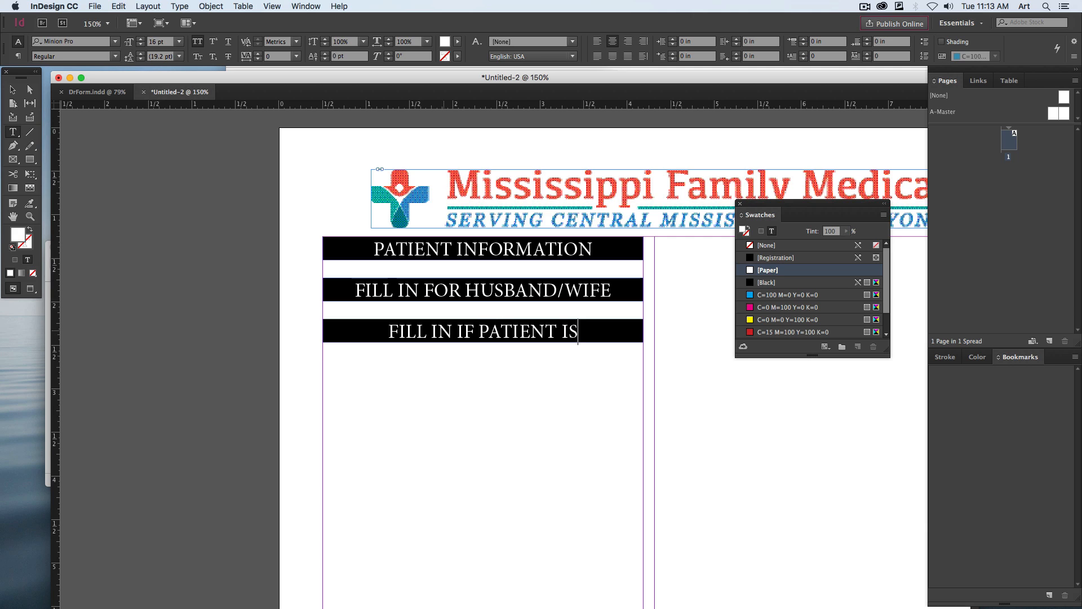
text(A MINOR)
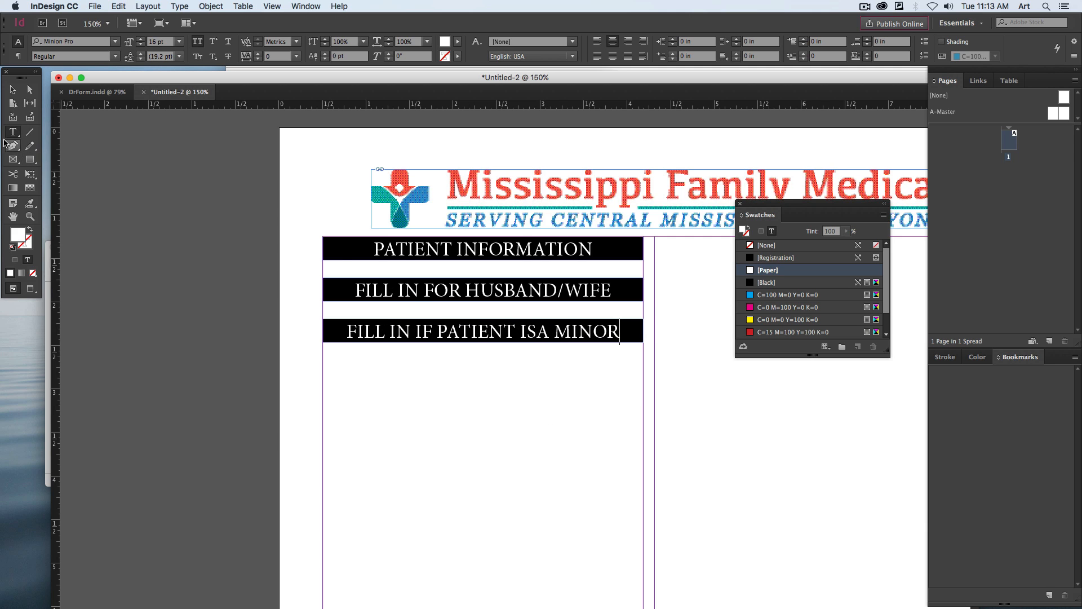
Step: Check the section spacing in DrForm.indd, then add three blank lines under the first heading and four under the second
click(370, 267)
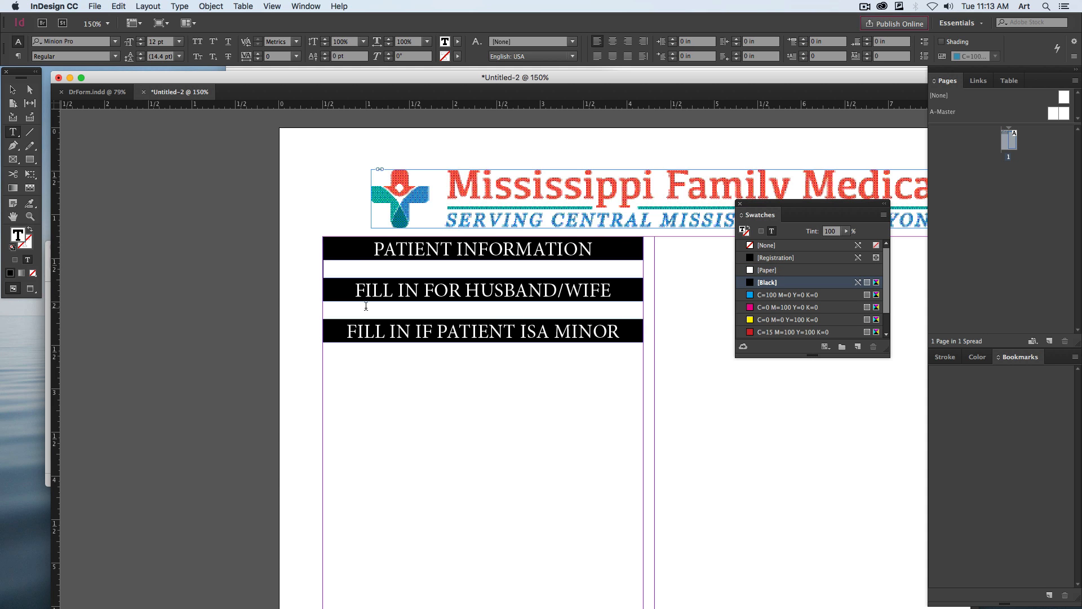
click(98, 93)
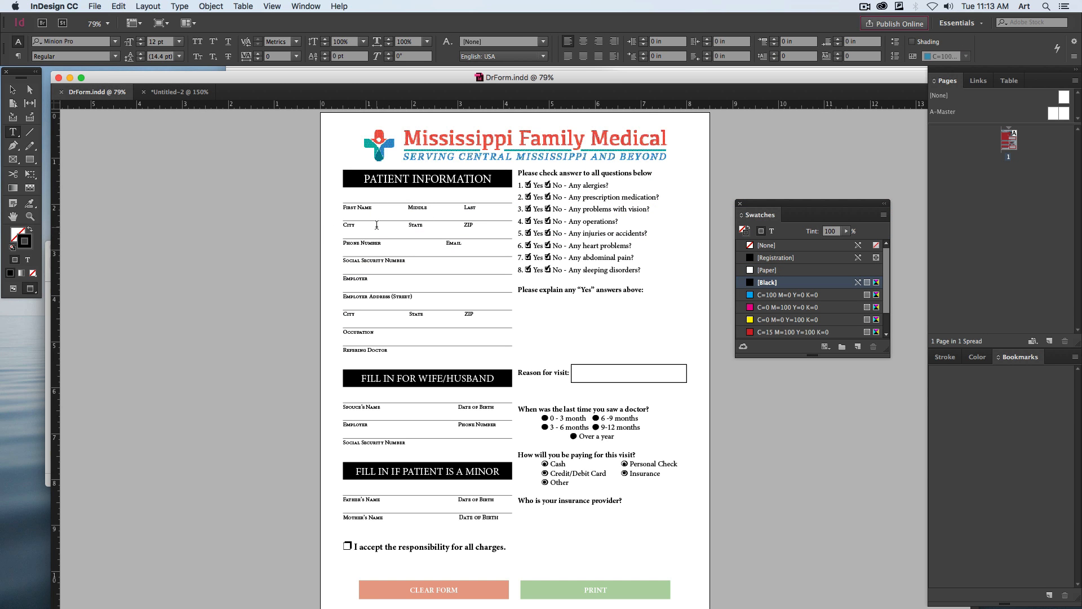
click(175, 92)
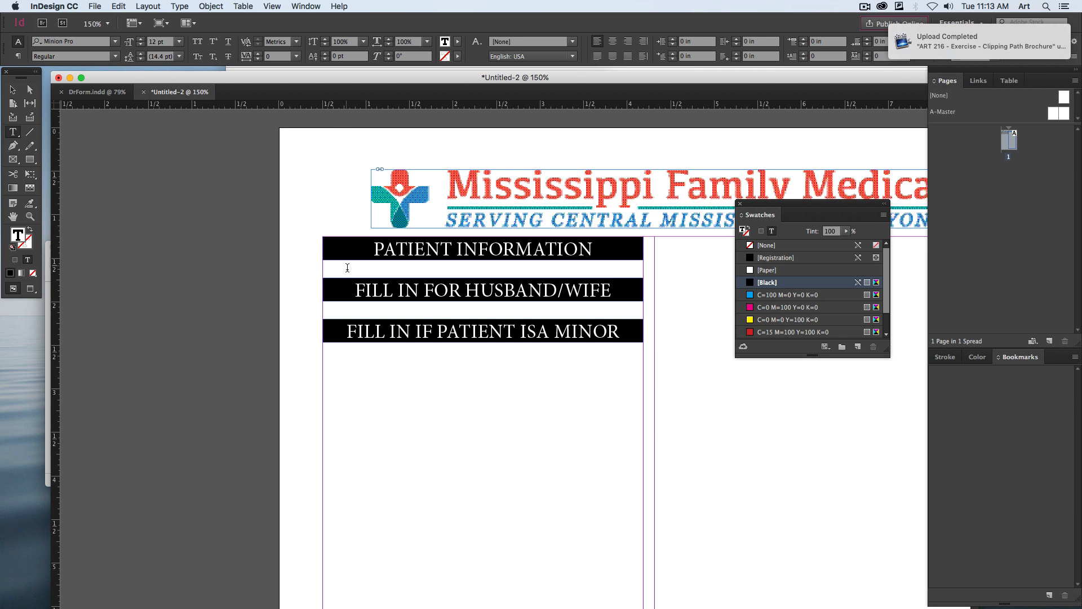
key(Return)
key(Return)
key(Return)
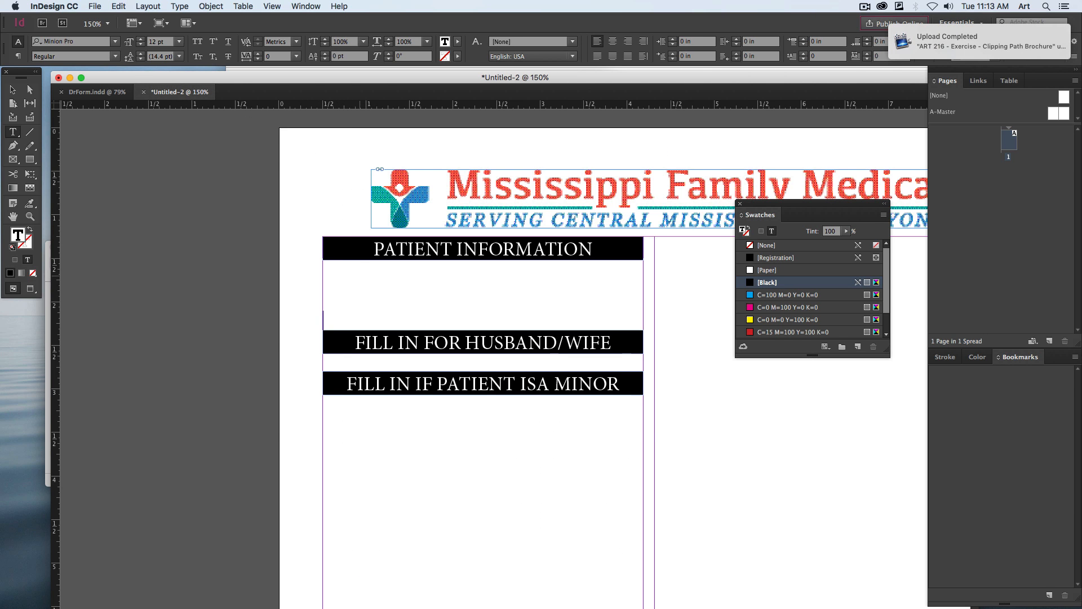
key(Return)
key(Return)
key(Return)
key(Return)
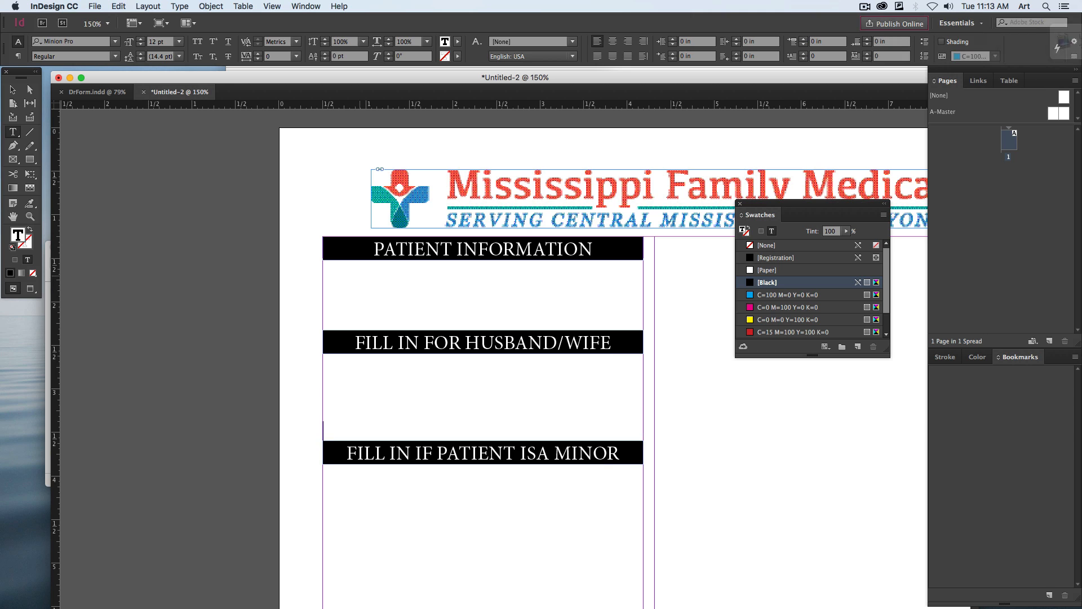
Step: Examine the Patient Information field labels and their layout in DrForm.indd
click(340, 280)
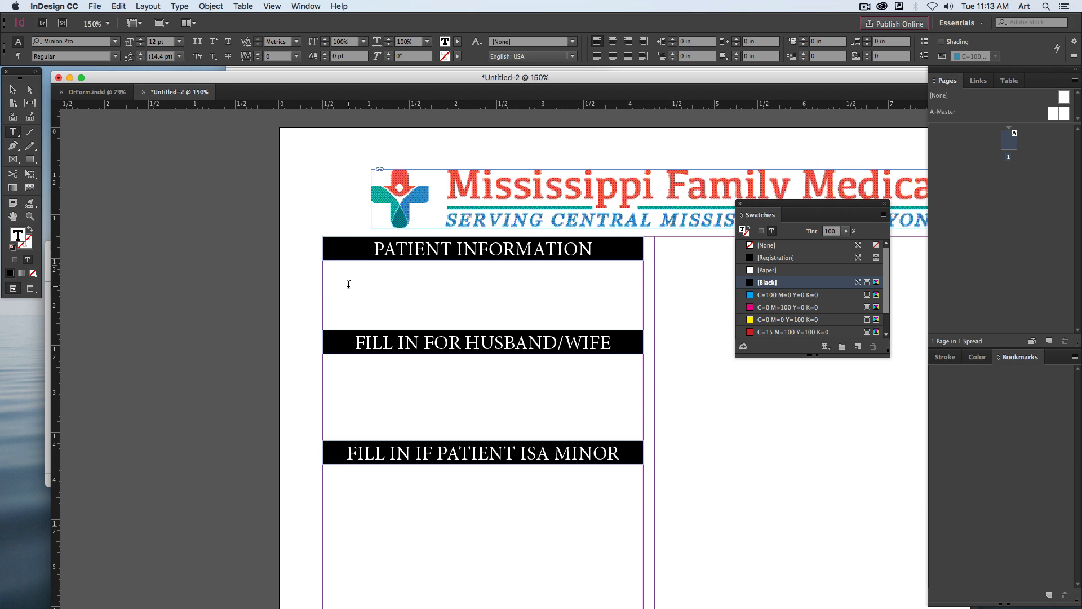
click(95, 92)
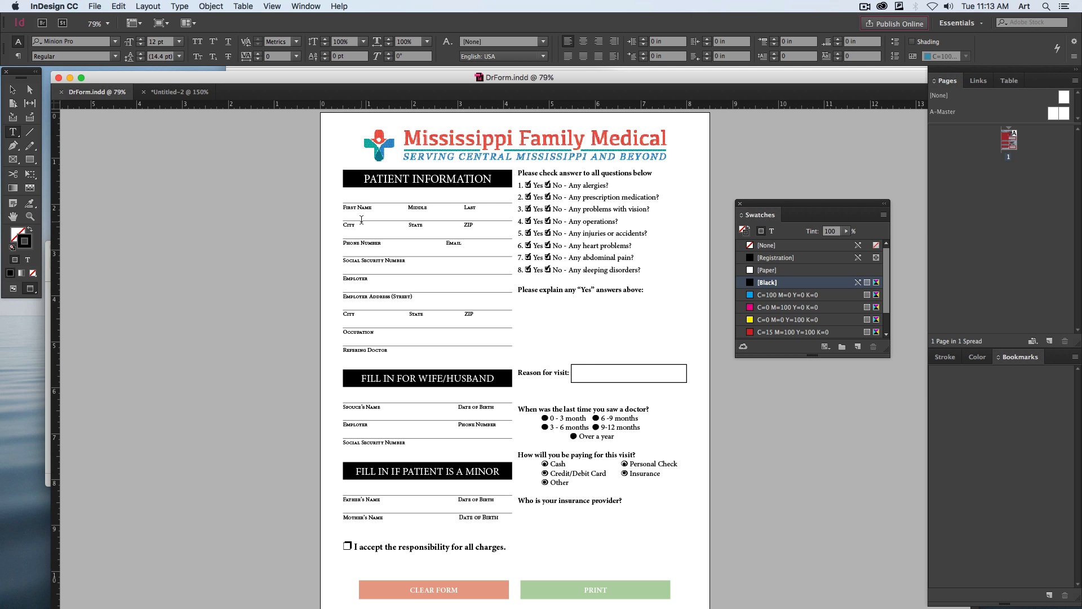
key(super+equal)
key(super+equal)
key(super+equal)
scroll(361, 219, up, 5)
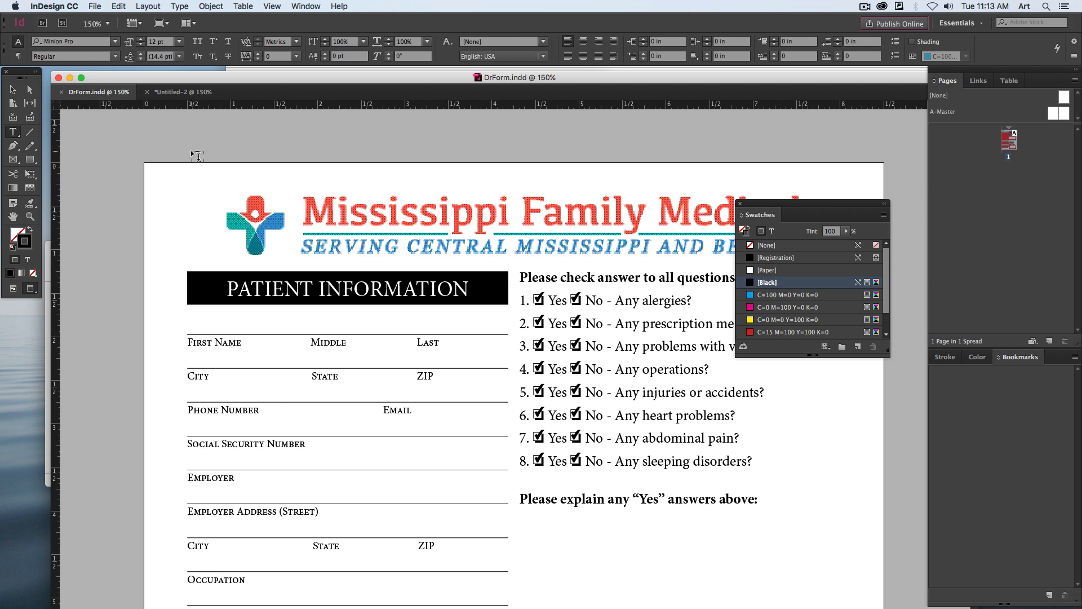
click(182, 92)
Step: Enter the tab-separated labels "First Name", "Middle" and "Last" on a line below the Patient Information heading
click(357, 282)
text(Fi)
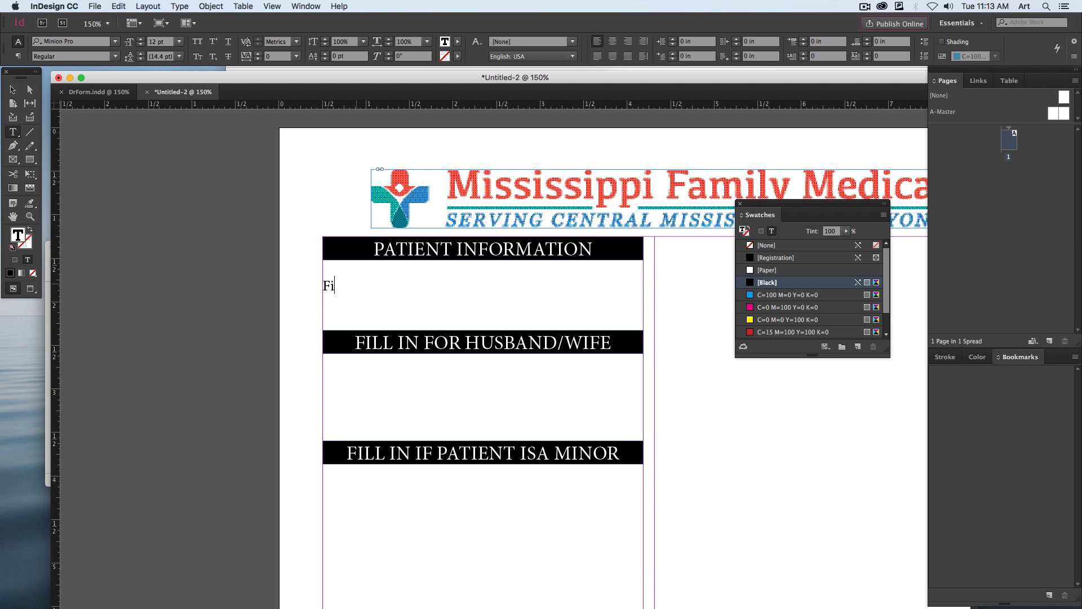
text(rst Name)
key(Tab)
text(Middle)
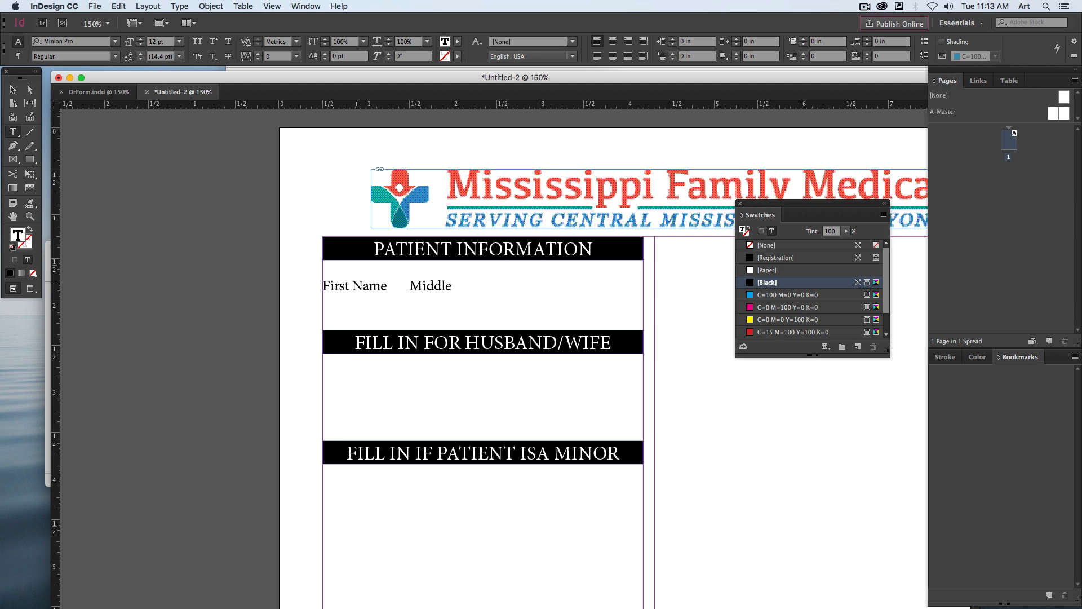
key(Tab)
text(Last)
key(Return)
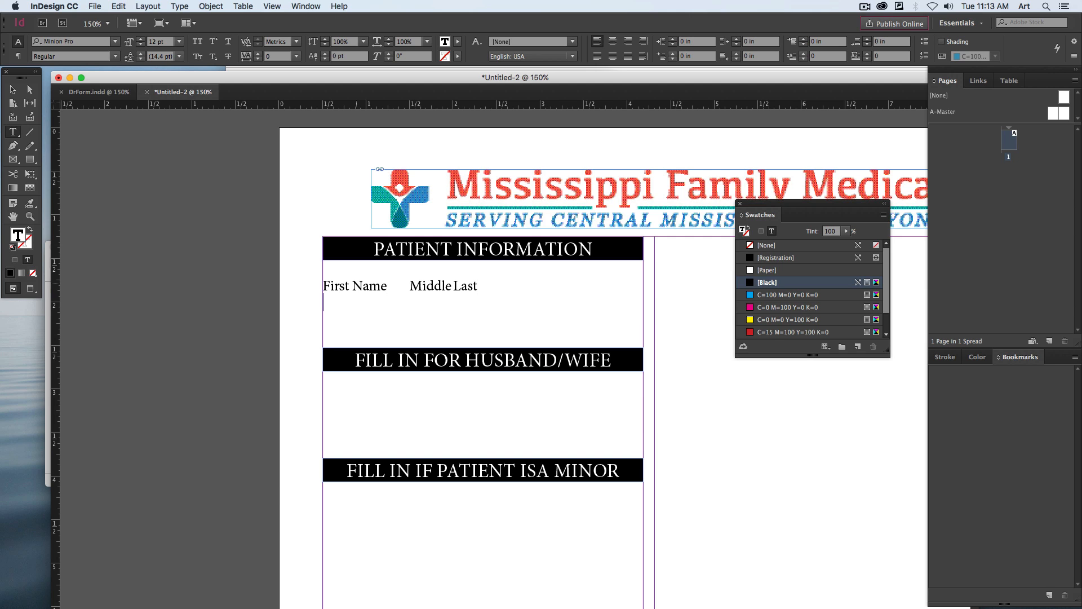
Step: Add a line with tab-separated labels "City", "State" and "ZIP", followed by a line reading "Address"
text(City)
key(Tab)
text(State)
key(Tab)
text(ZIP)
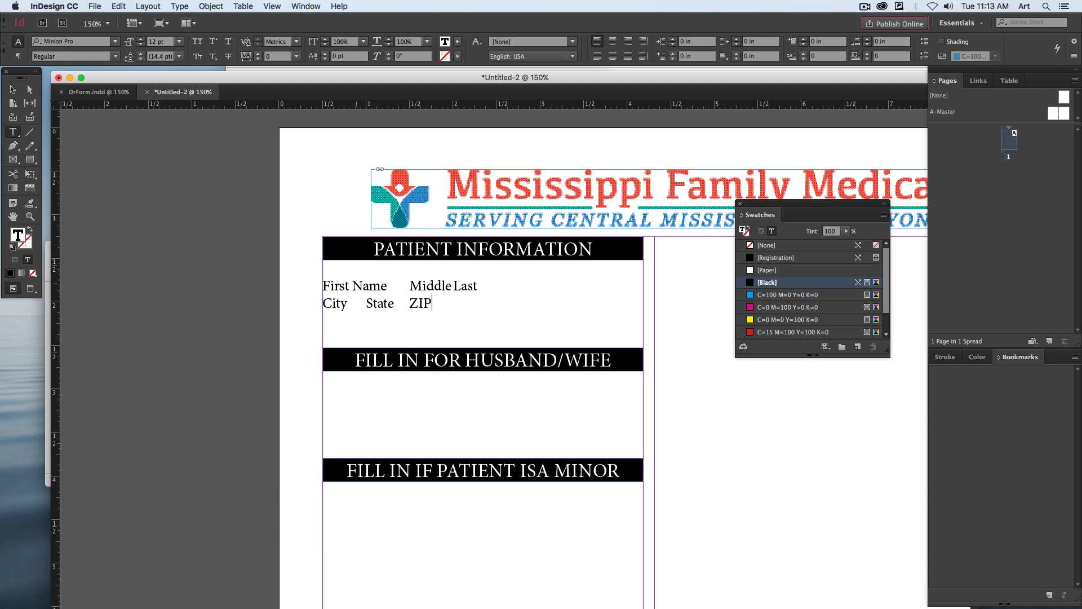
key(Return)
text(A)
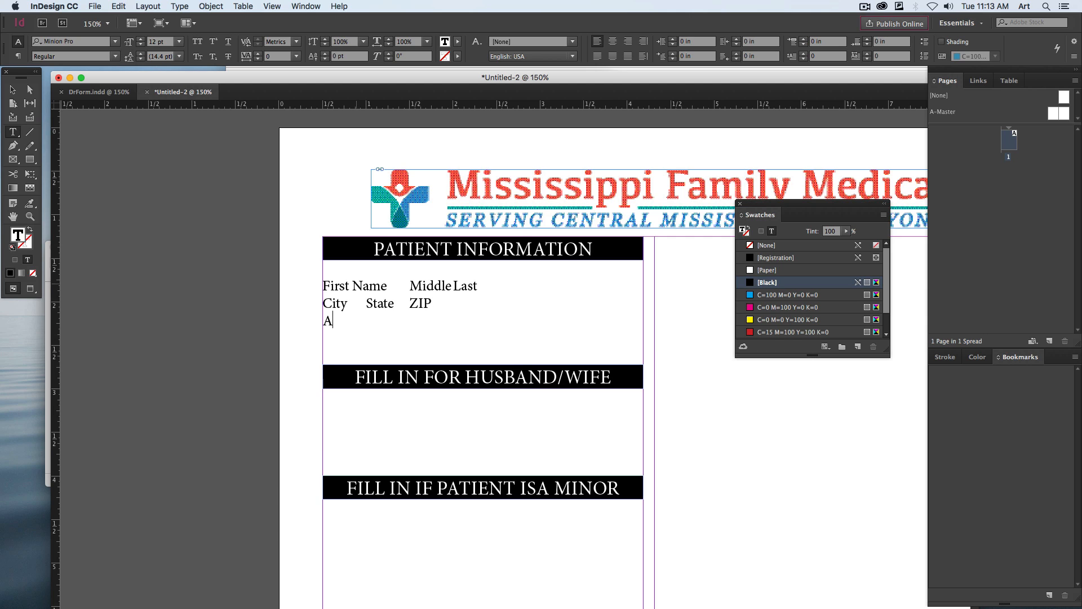
text(ddress)
Step: Format the three Patient Information label lines in 9 pt type with 28 pt leading and small caps
drag(370, 322, 321, 289)
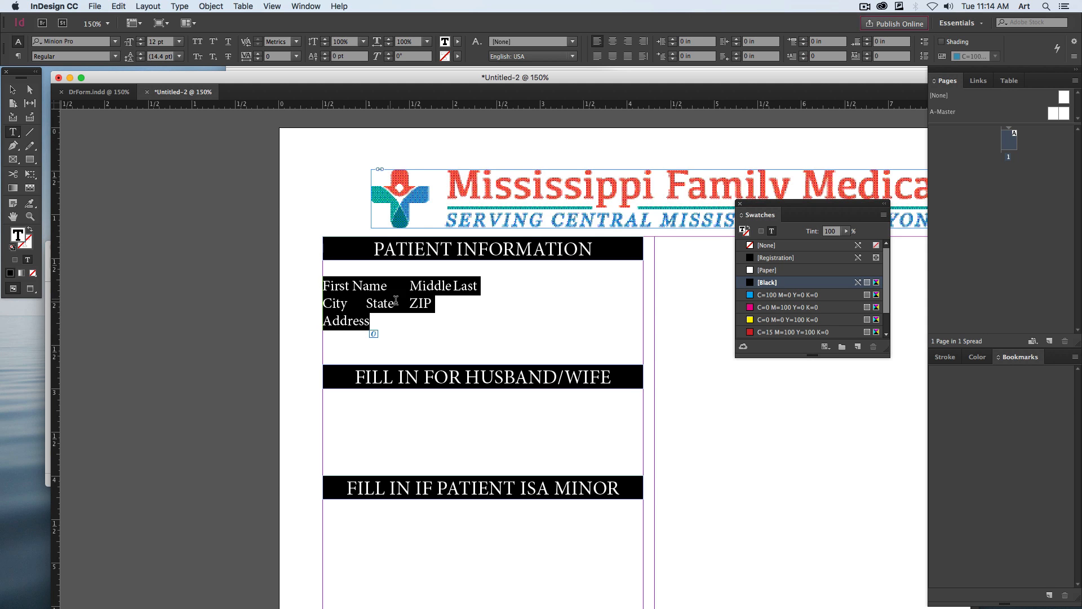
click(167, 42)
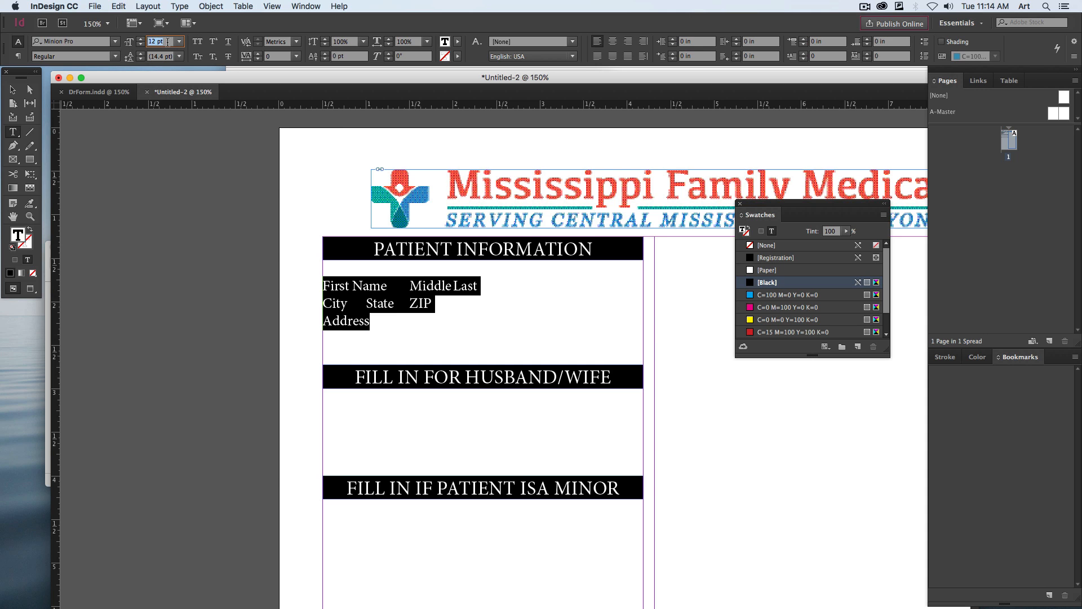
text(9)
key(Return)
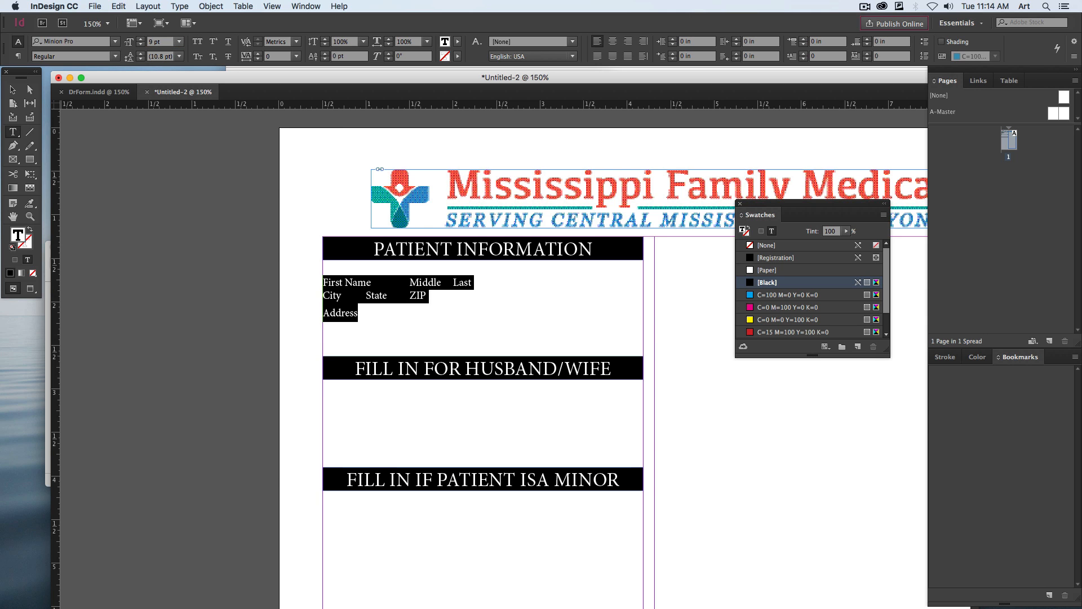
click(162, 56)
text(28)
key(Return)
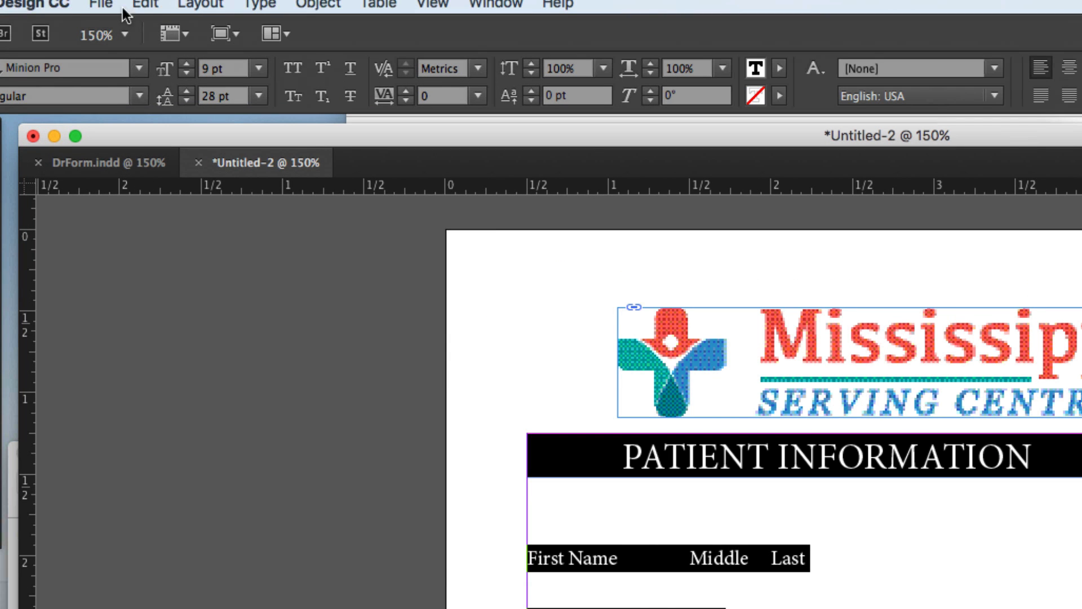
click(293, 96)
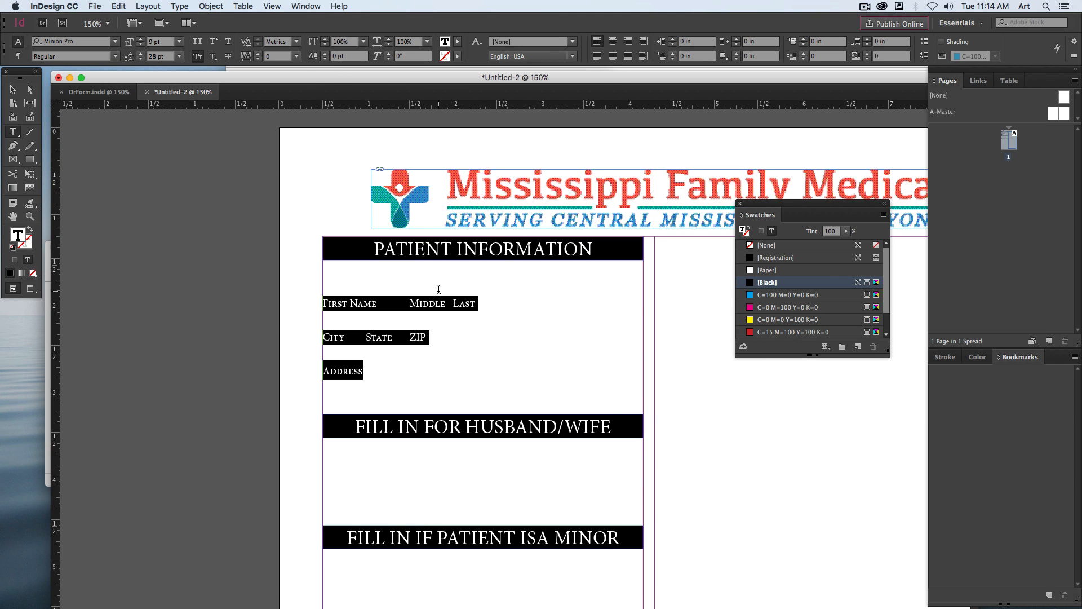
Step: Set two left tab stops on the First Name line to spread out Middle and Last, the second at about 2.86 in
click(429, 303)
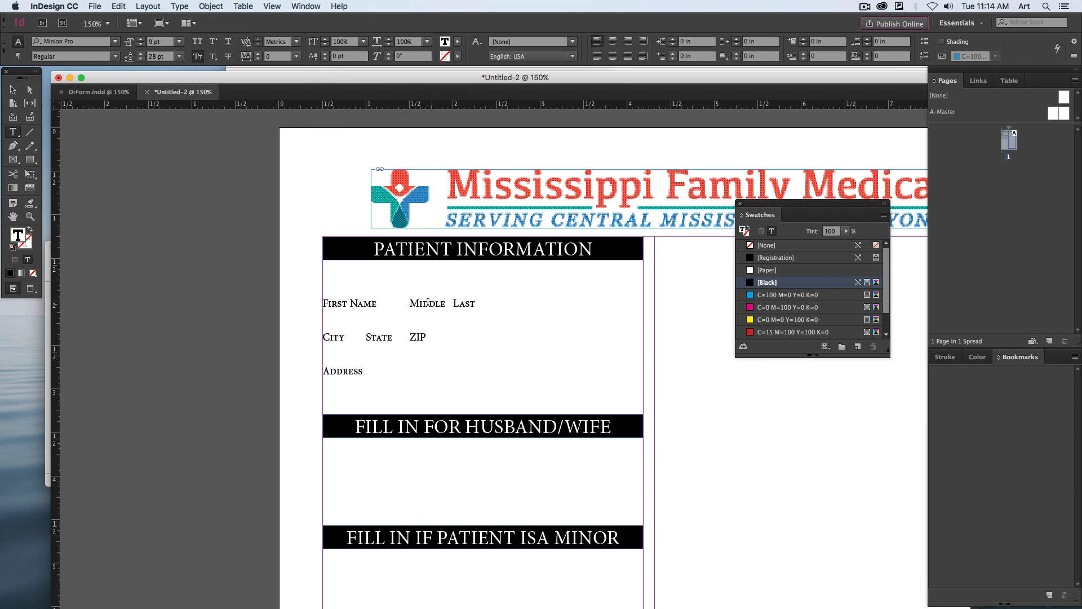
triple_click(405, 305)
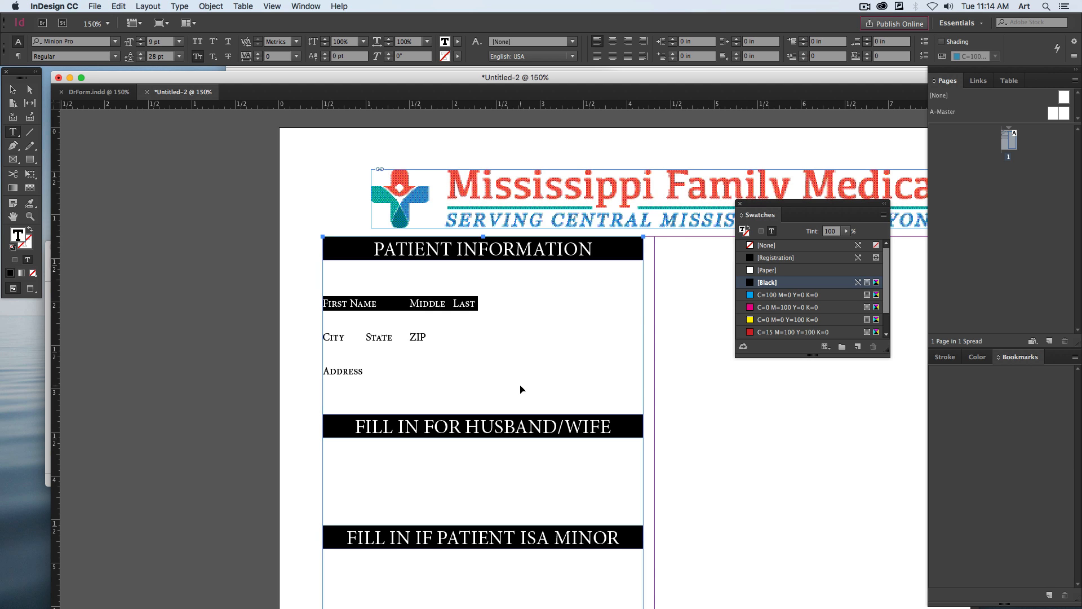
key(super+shift+t)
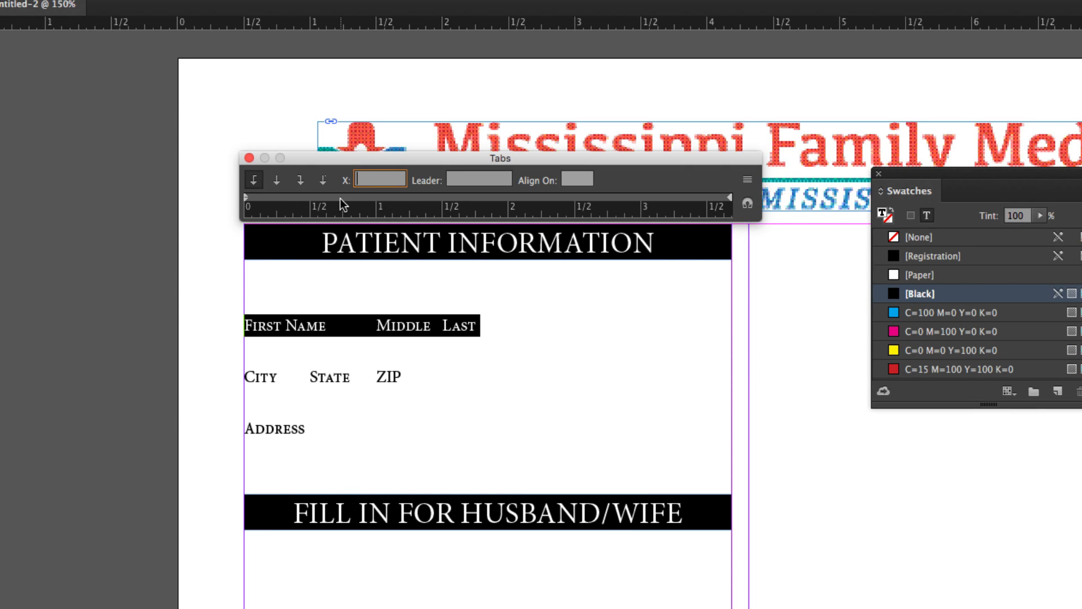
drag(384, 197, 452, 197)
drag(558, 199, 623, 202)
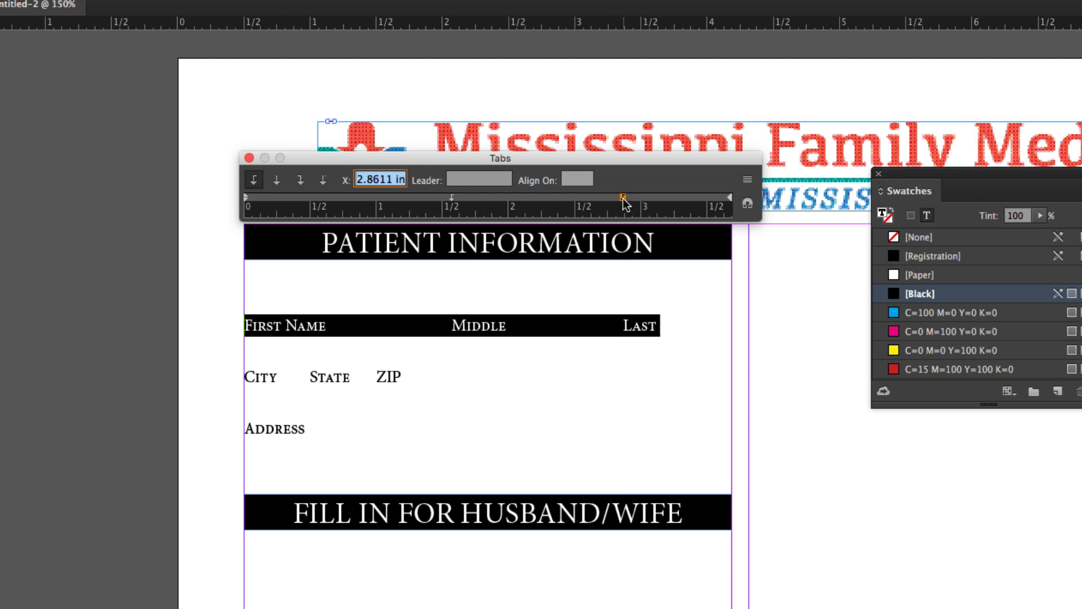
Step: Set two tab stops on the City line to align State and ZIP with the labels above, the second at 2.875 in
triple_click(321, 377)
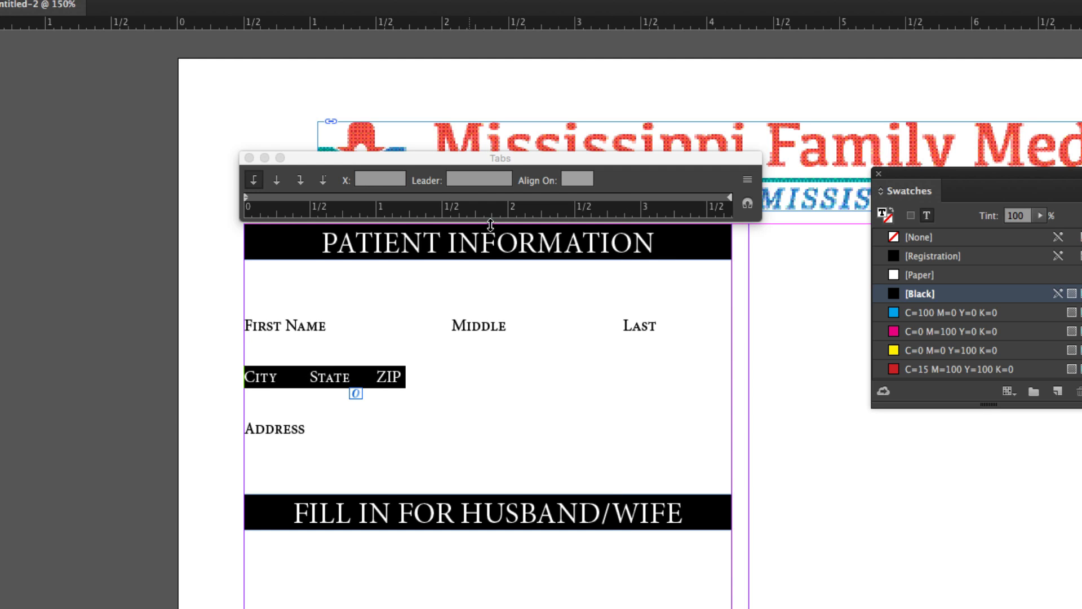
drag(447, 197, 452, 197)
drag(596, 198, 625, 200)
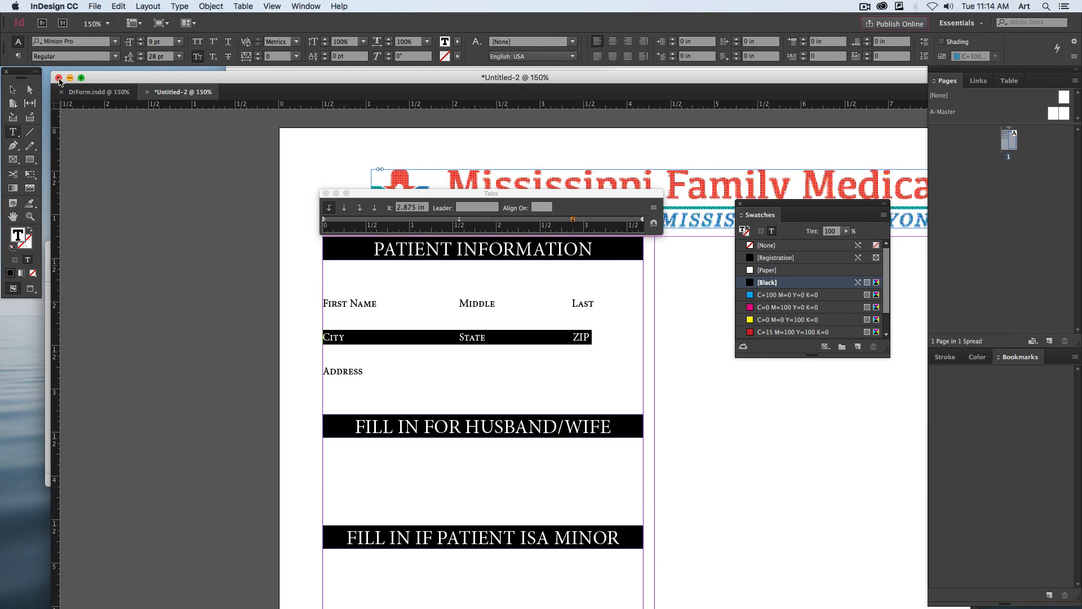
Step: Check the lines above the labels in DrForm.indd, then open Paragraph Rules for the First Name line
click(59, 78)
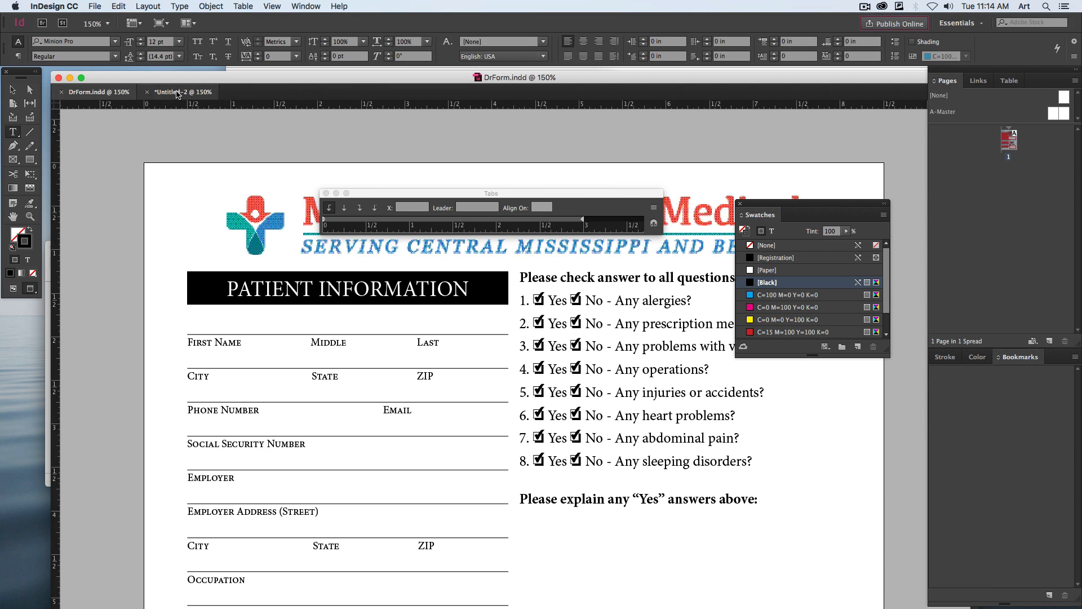
click(176, 94)
triple_click(356, 304)
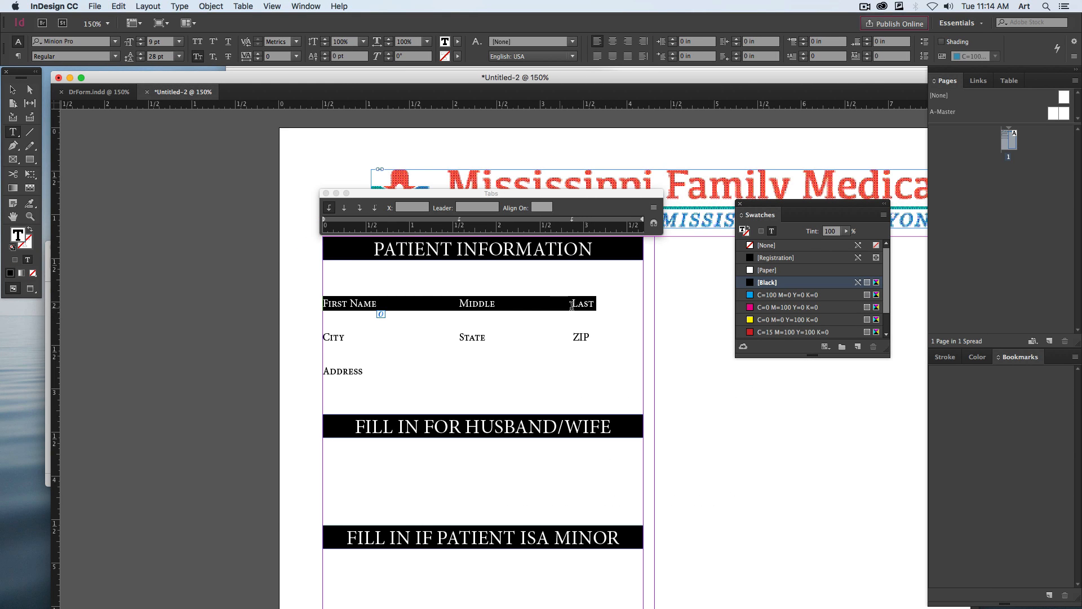
click(326, 193)
click(305, 6)
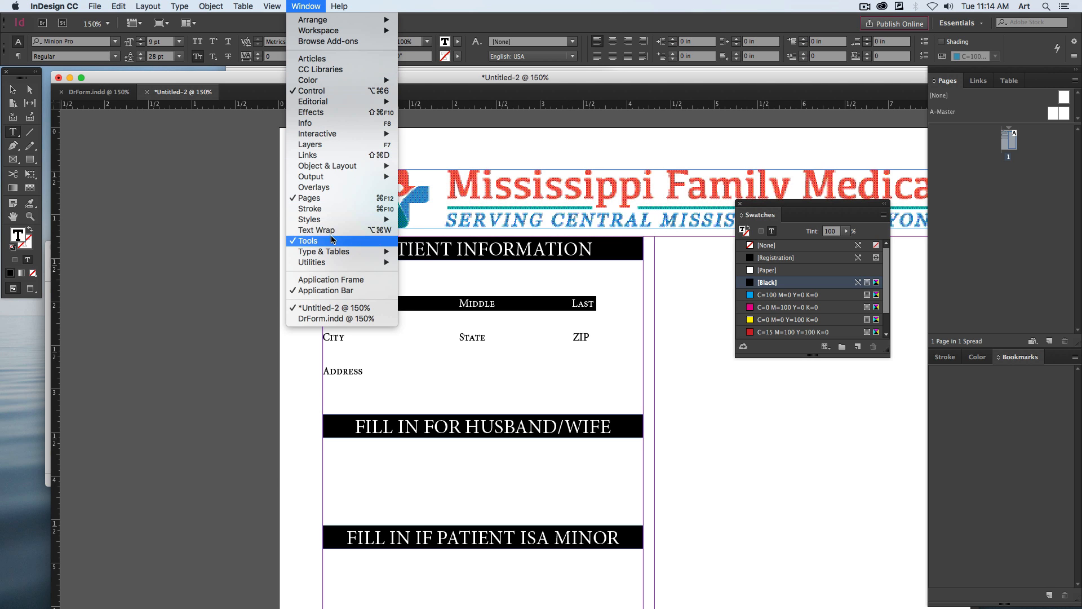
mouse_move(323, 255)
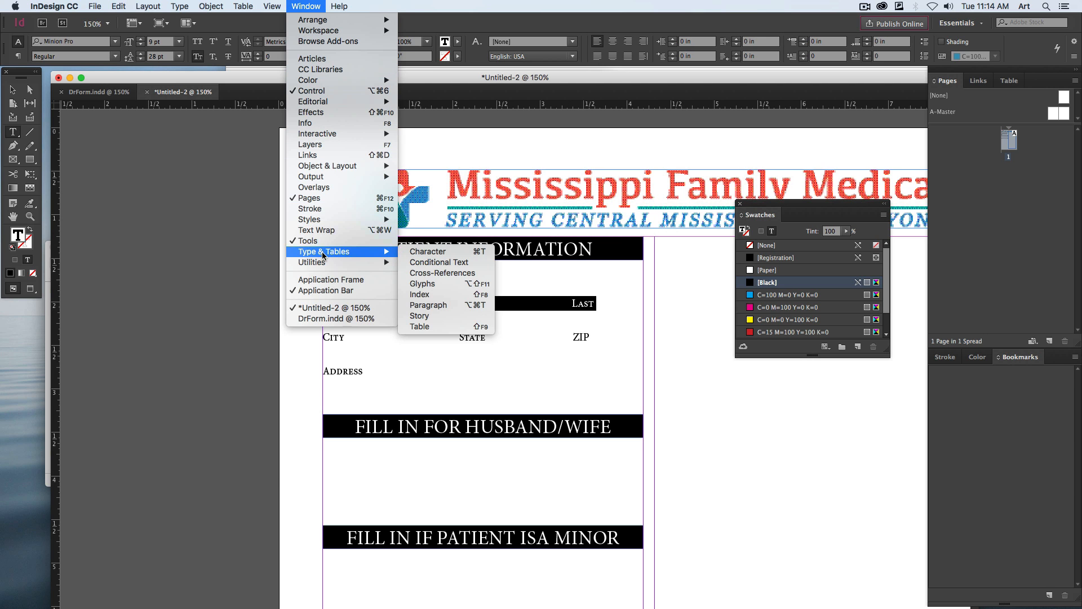
click(451, 308)
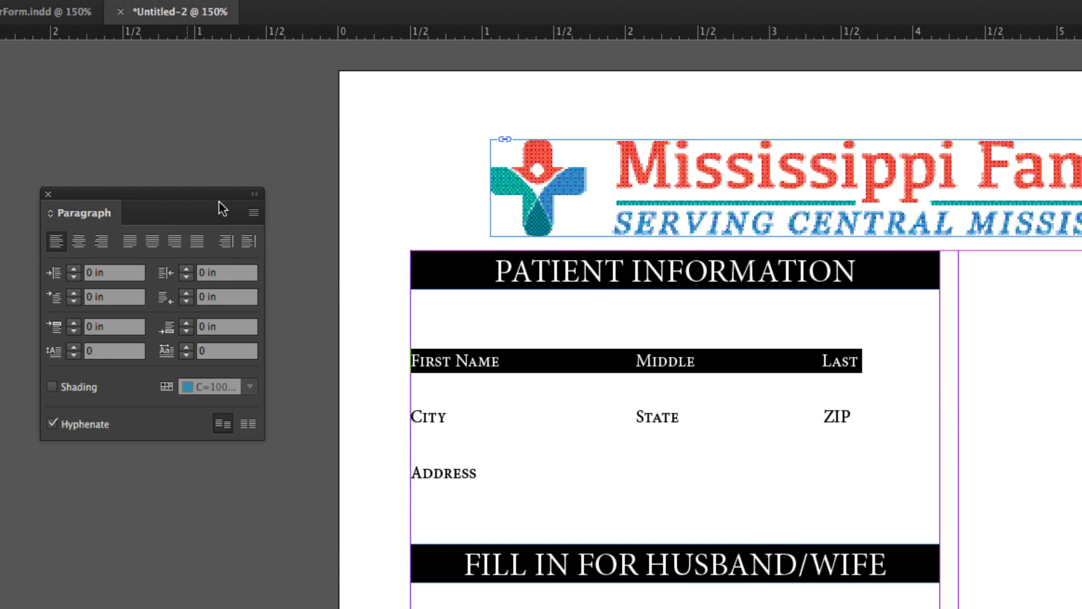
click(254, 212)
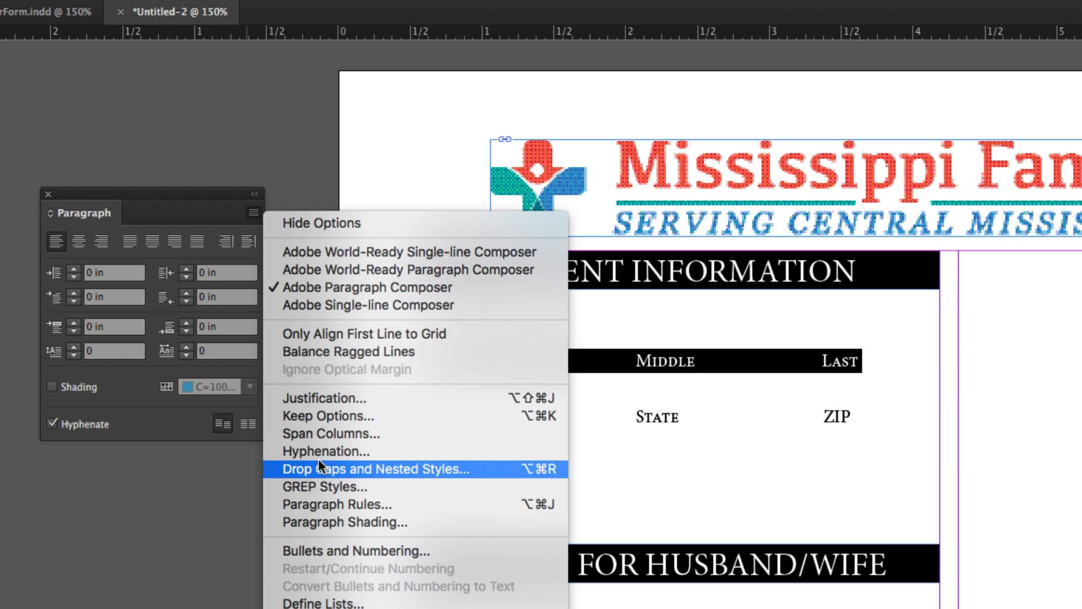
click(364, 503)
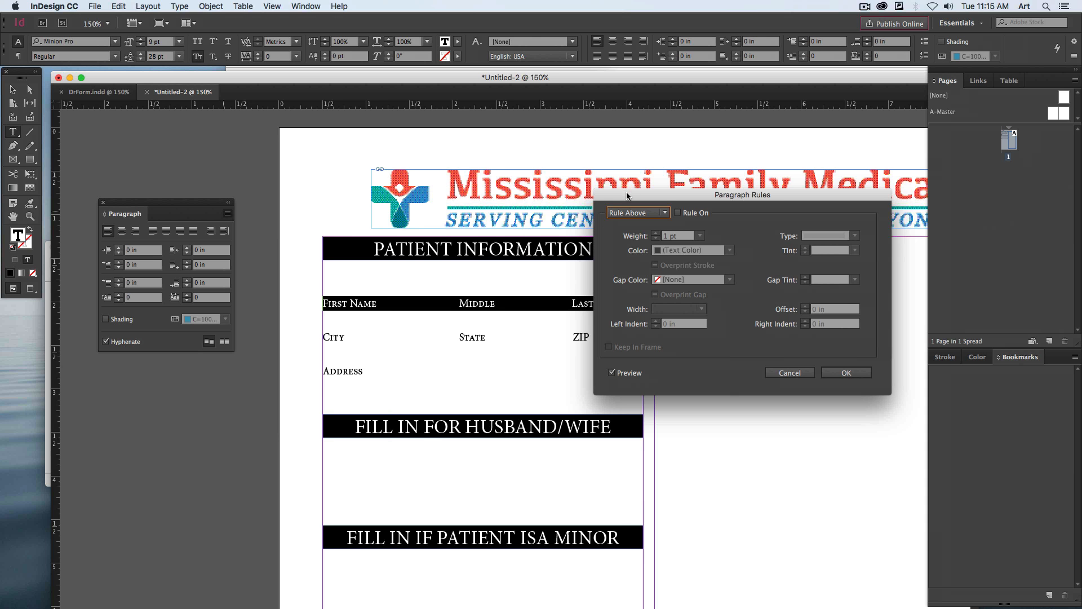
mouse_move(627, 195)
mouse_down()
mouse_move(695, 220)
mouse_move(621, 190)
mouse_up()
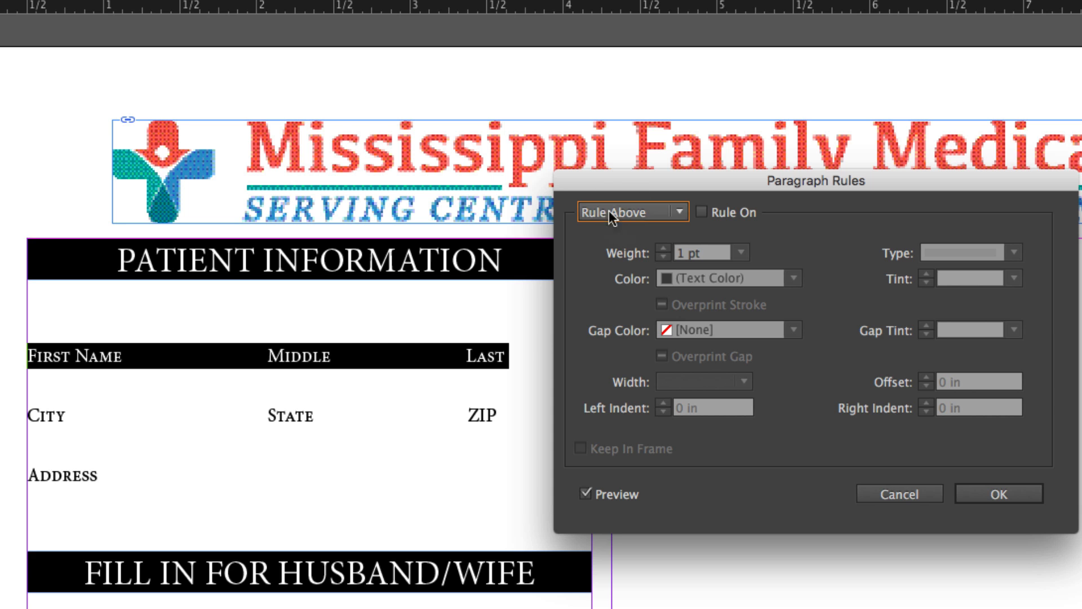
Step: Turn on a Rule Above for the First Name line with a 0.5 pt weight and 0.125 in offset
click(703, 209)
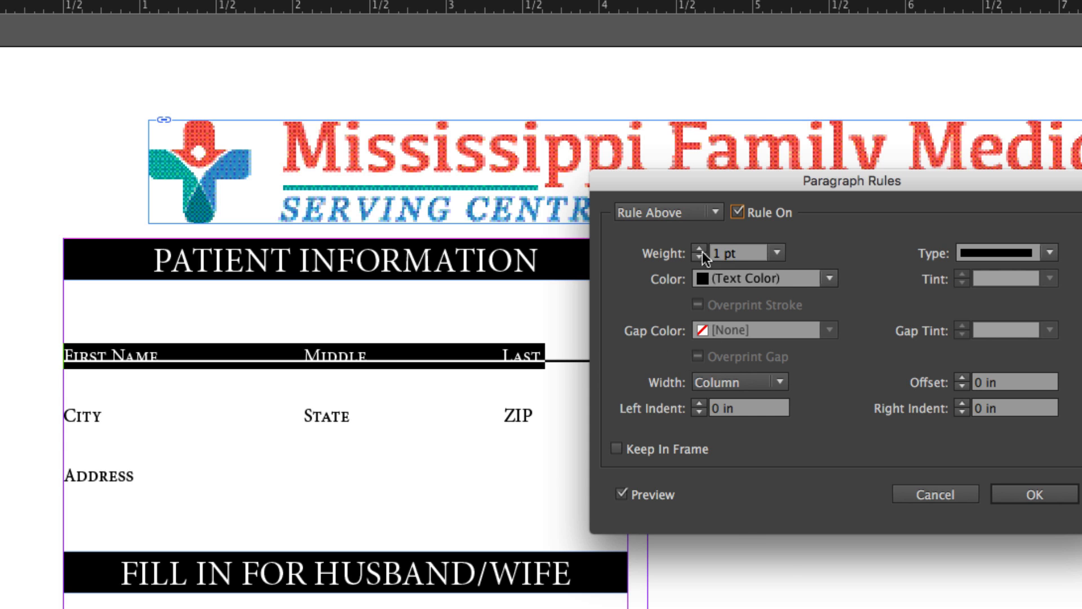
click(775, 254)
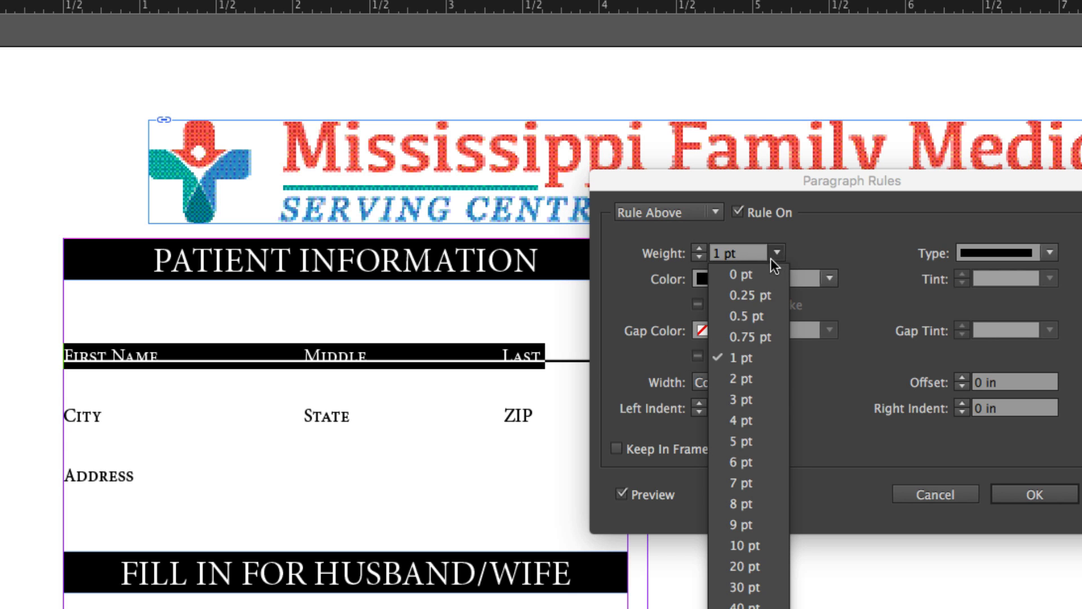
click(755, 317)
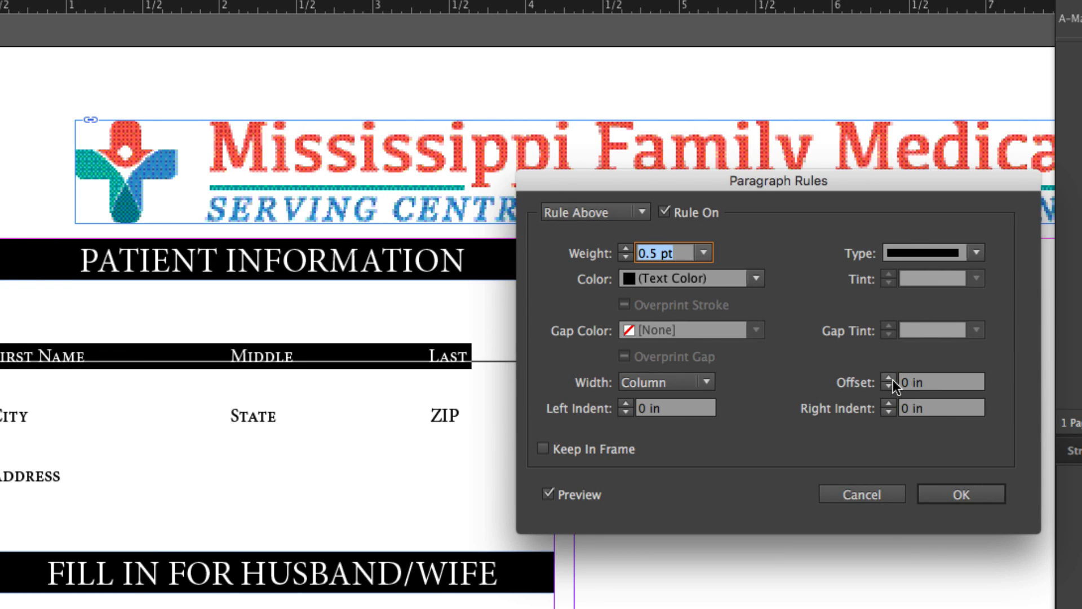
click(893, 380)
click(893, 380)
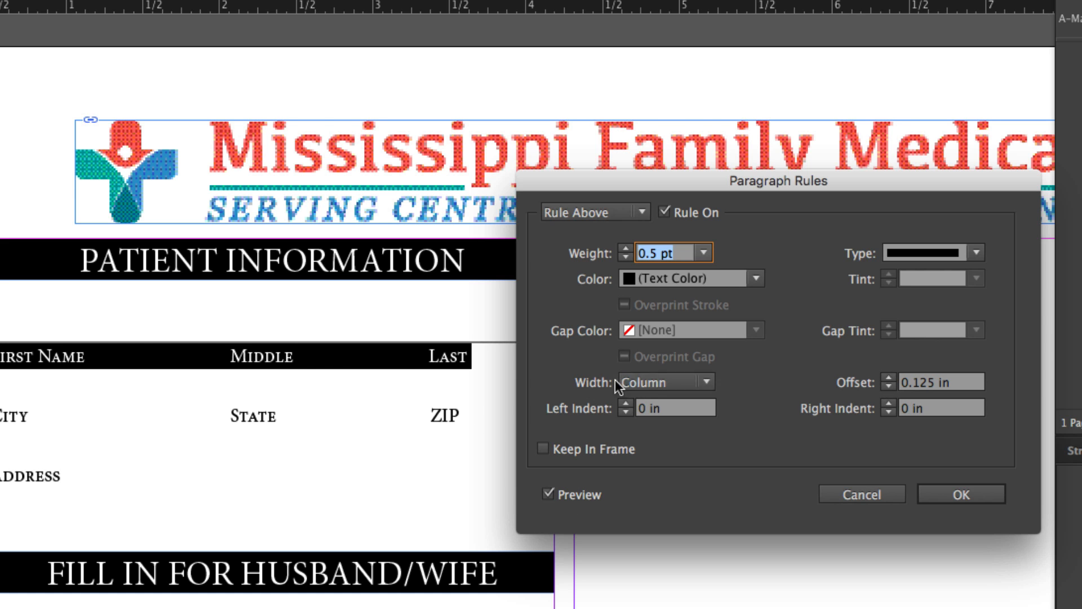
Step: Compare the Text and Column widths for the rule, choose Column and apply the paragraph rule
click(672, 382)
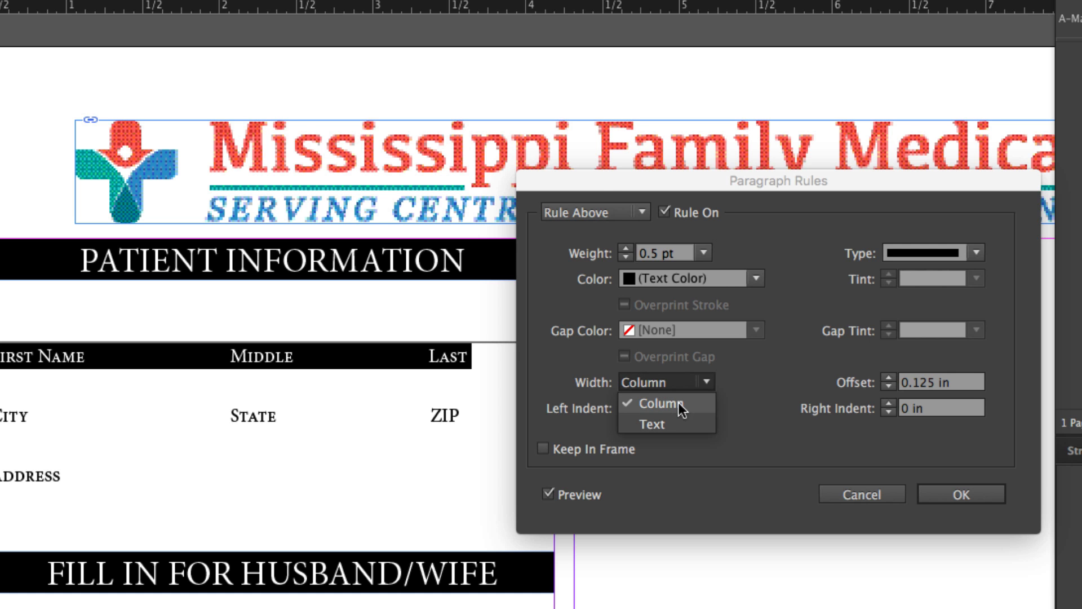
click(681, 402)
drag(609, 181, 777, 181)
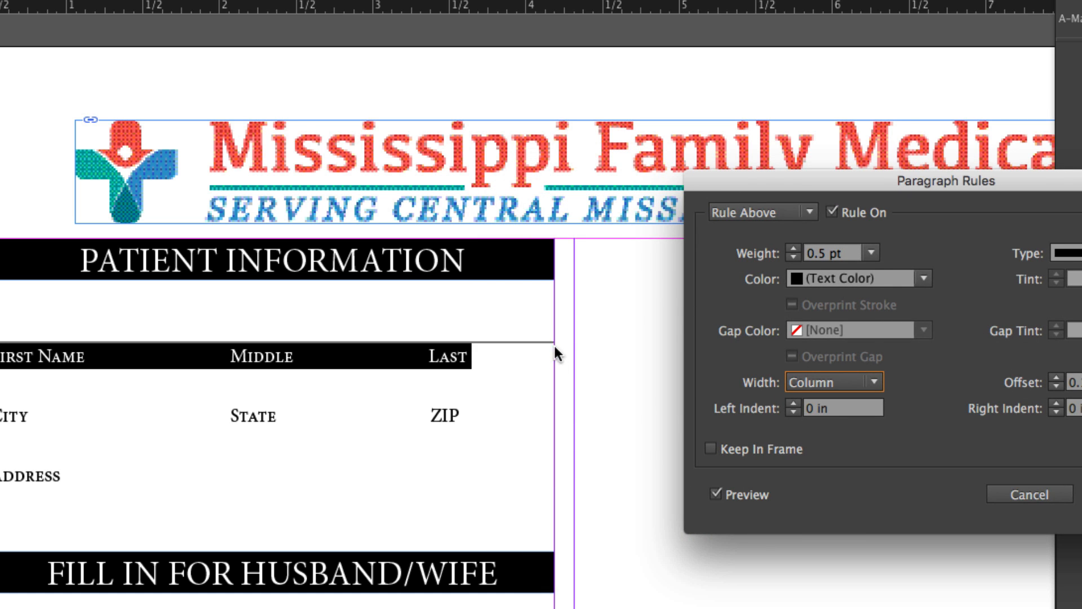
click(873, 382)
click(854, 418)
click(874, 383)
click(855, 400)
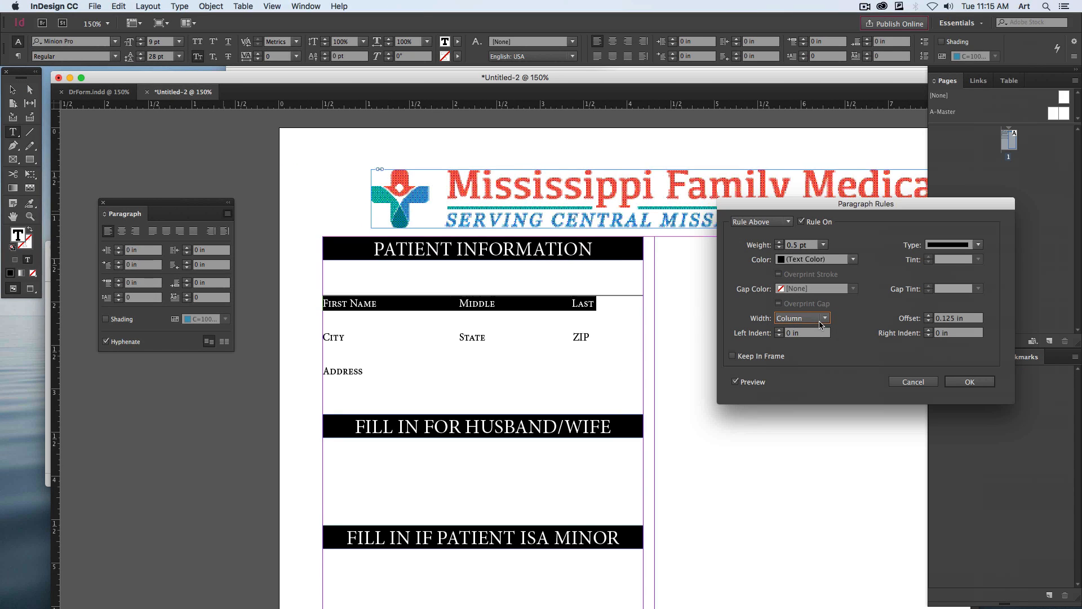
click(970, 382)
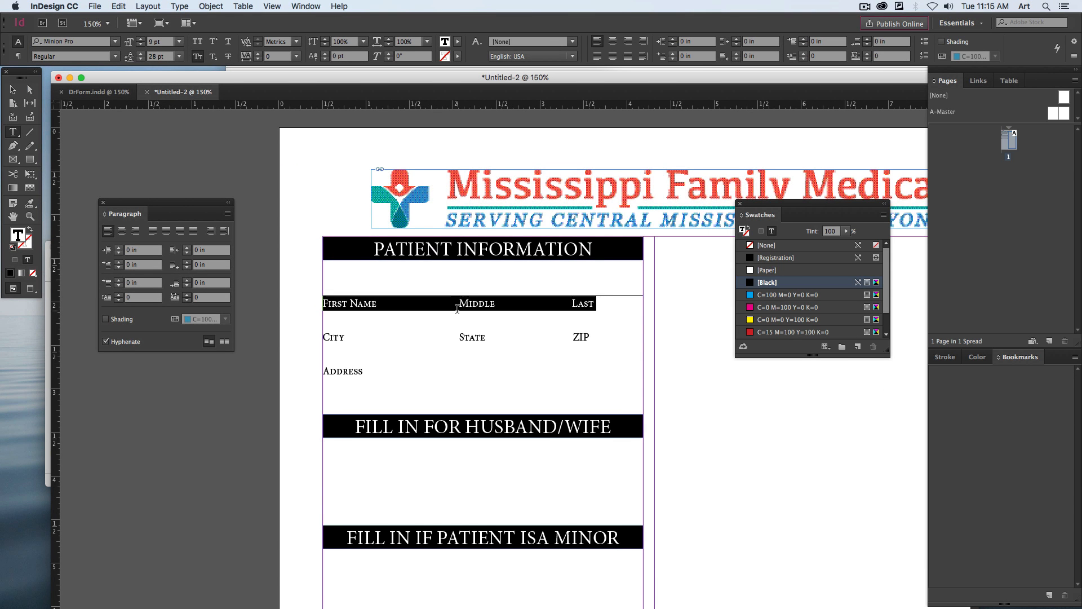
Step: Apply a column-width Rule Above to the City and Address lines, with a 0.5 pt weight and 0.125 in offset
click(358, 303)
triple_click(443, 337)
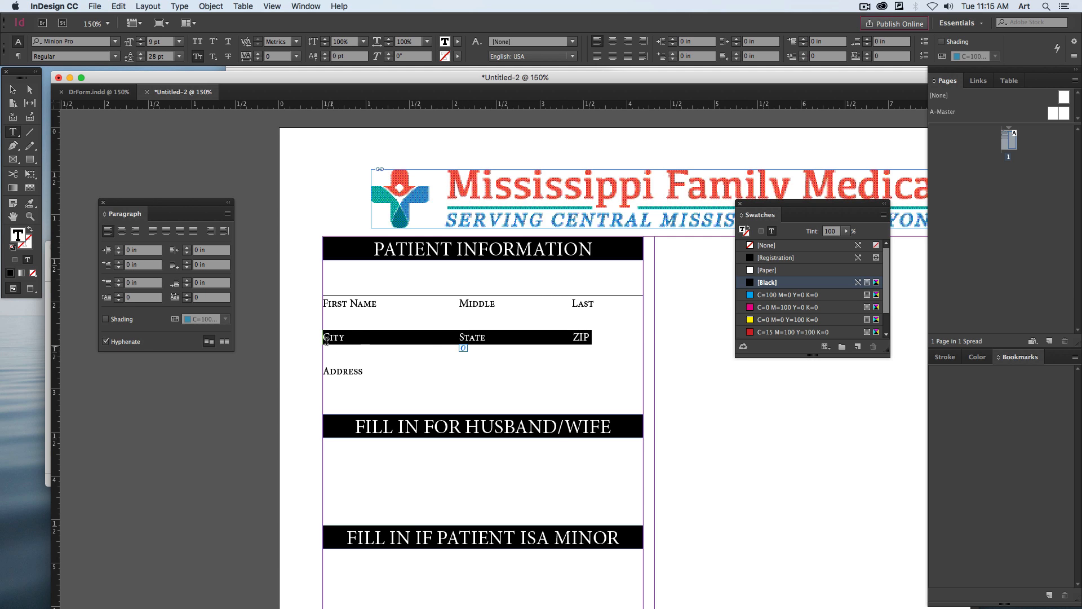
shift+click(378, 367)
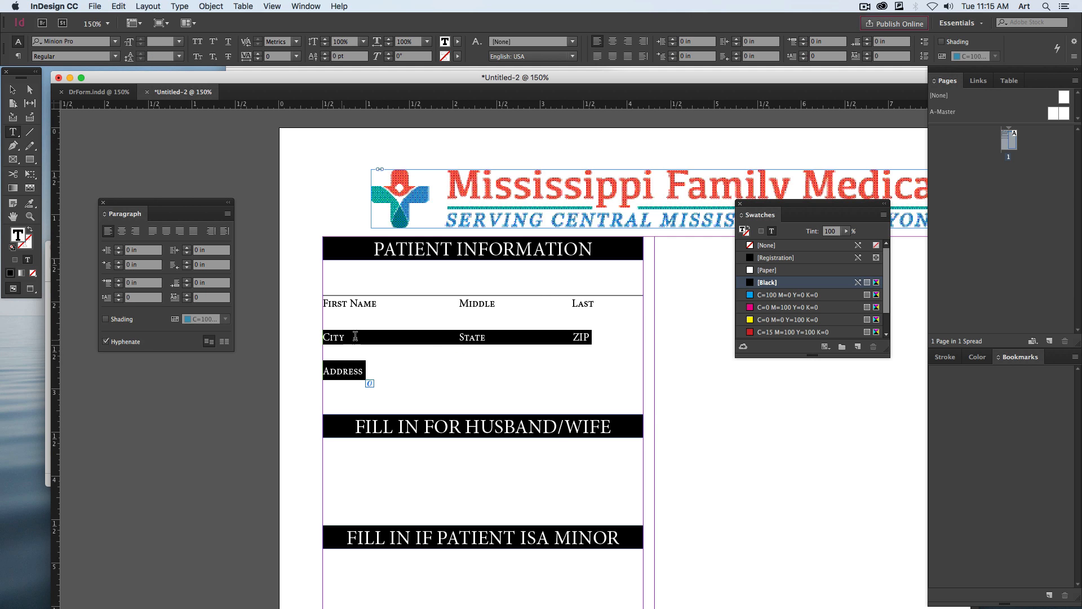
click(229, 215)
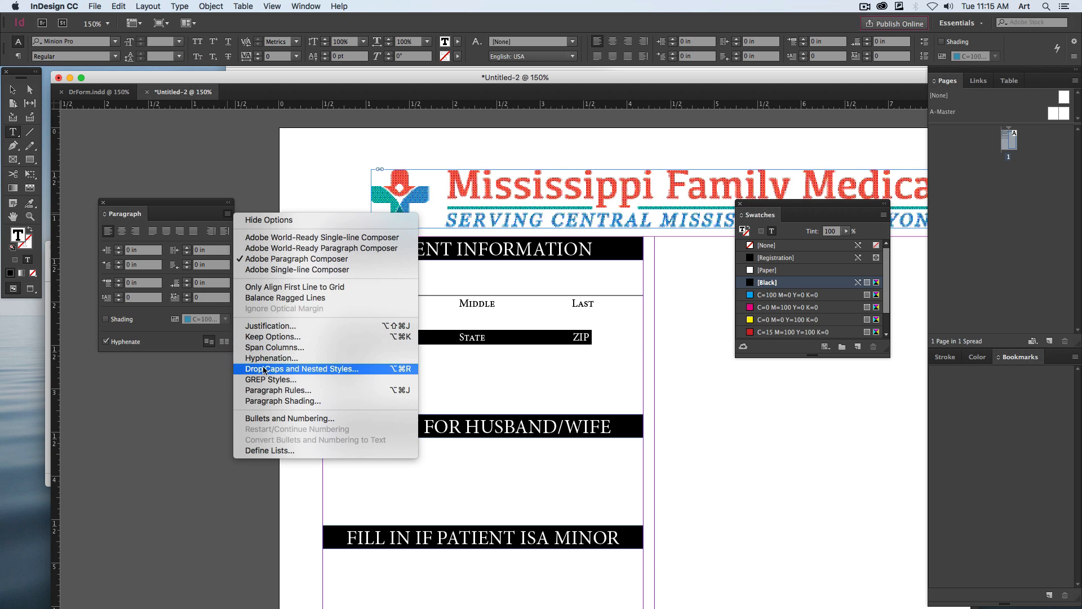
click(272, 390)
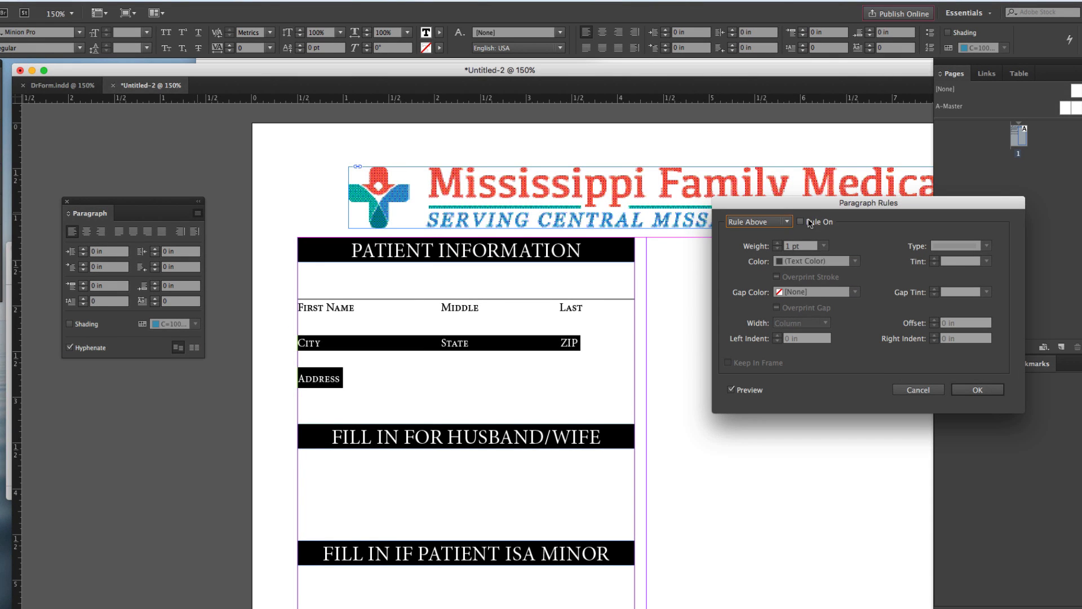
click(801, 221)
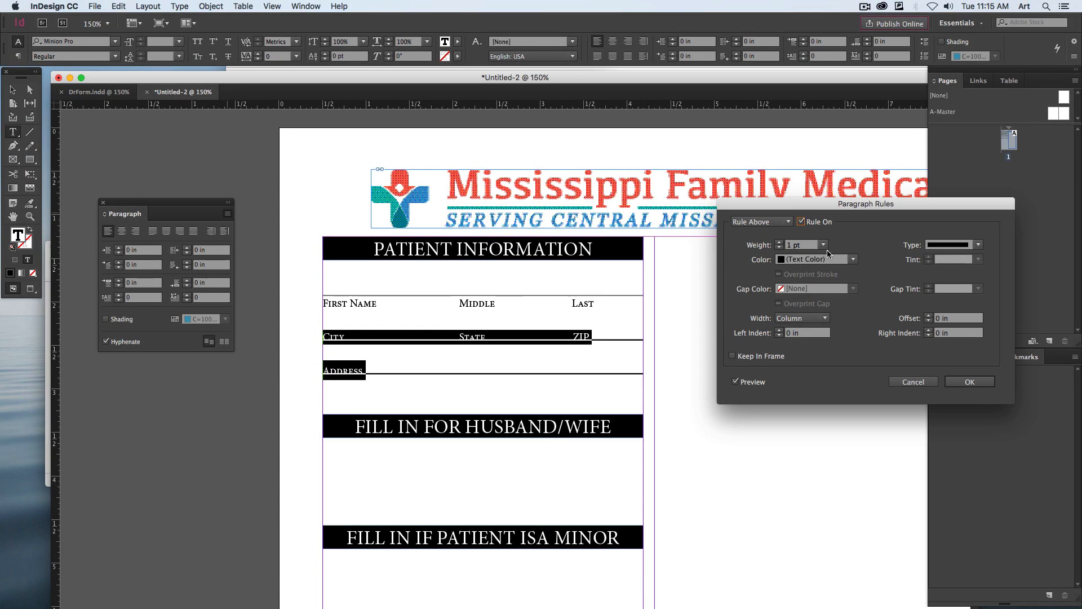
click(824, 245)
click(810, 279)
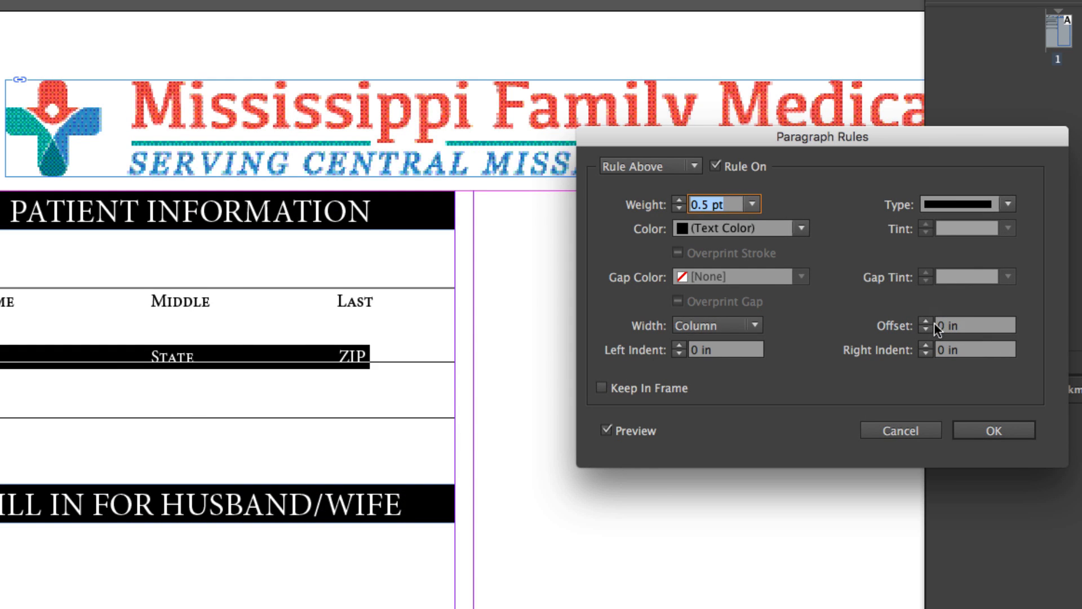
click(928, 318)
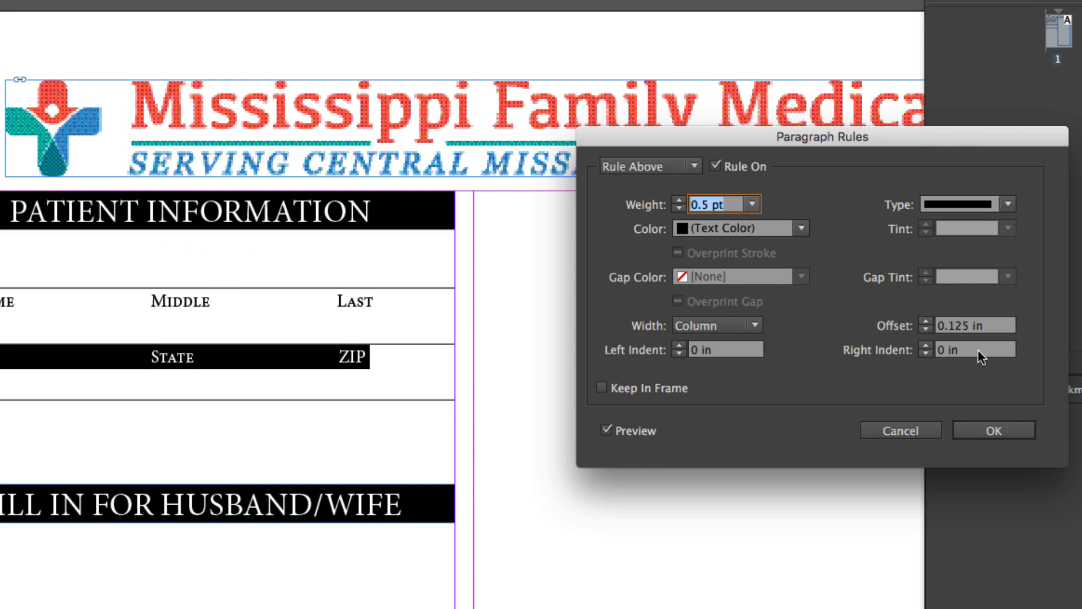
click(995, 431)
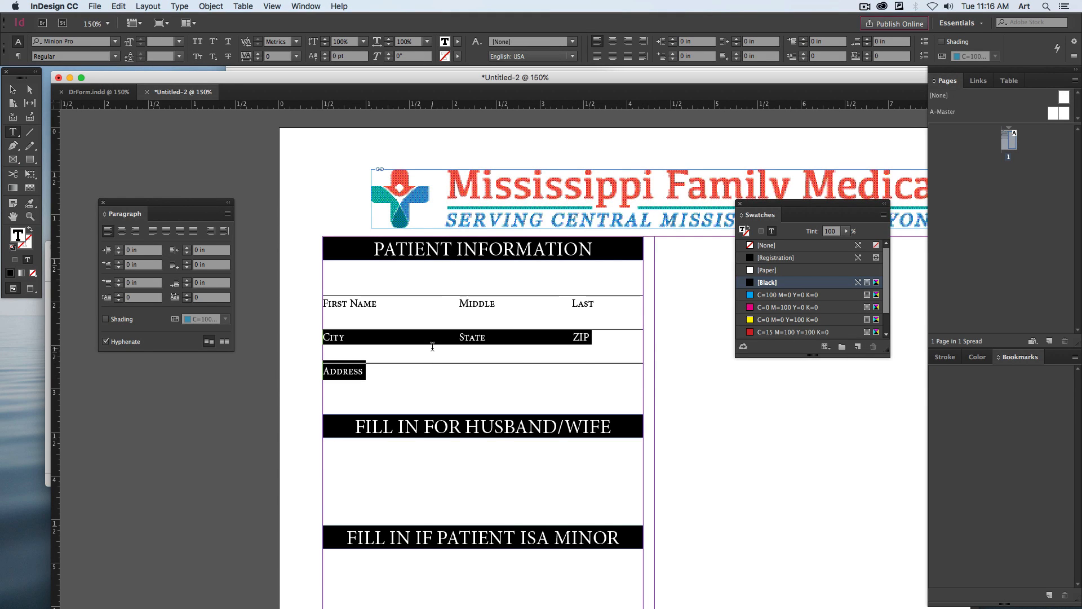
click(437, 344)
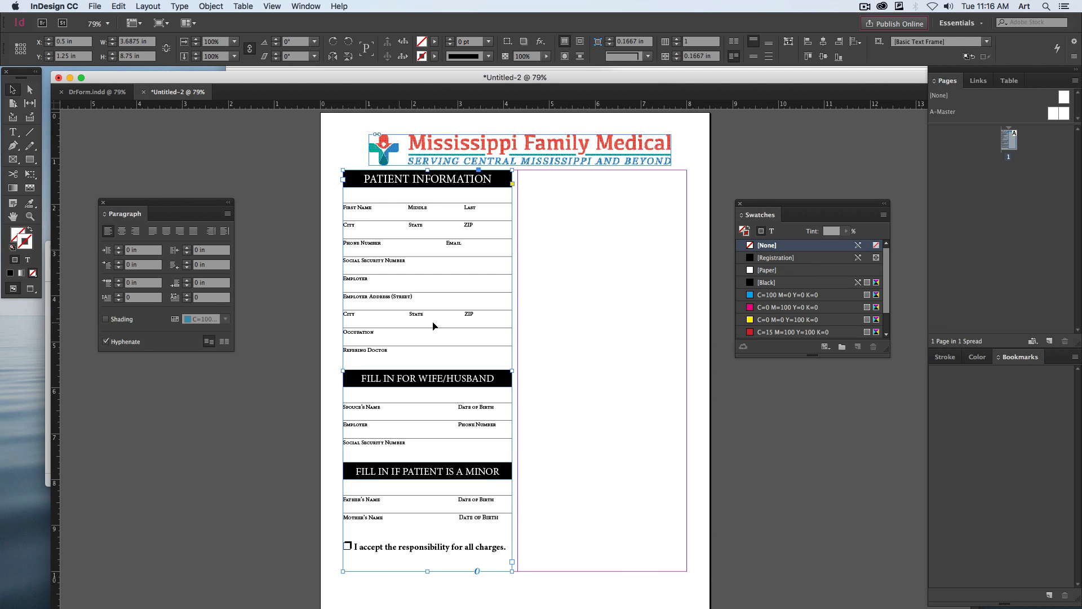
Step: Review the completed left column and empty right column, then examine the right-column questions in DrForm.indd
drag(555, 300, 490, 306)
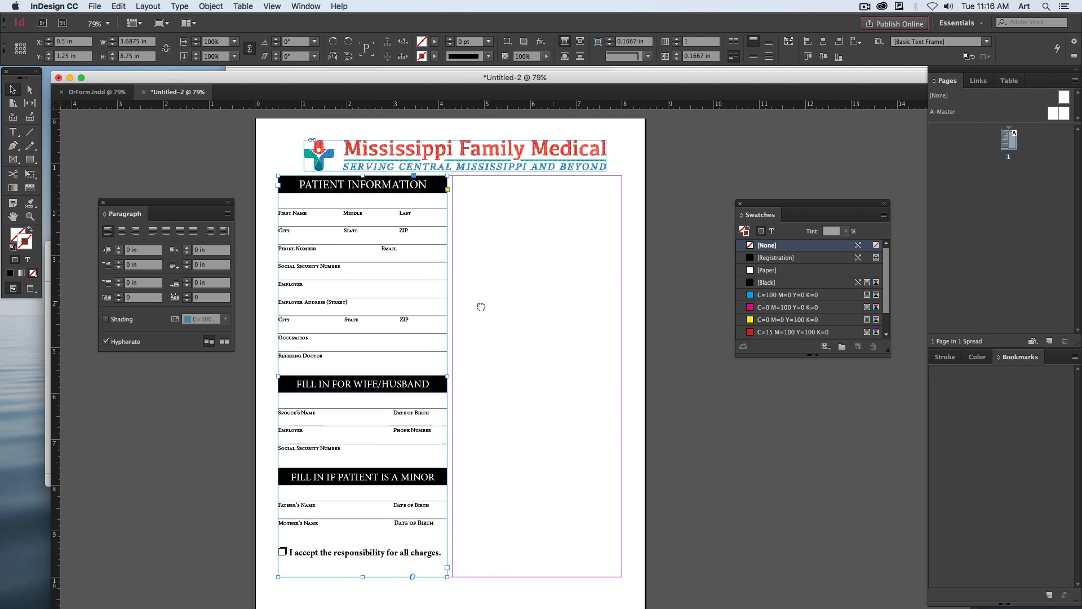
click(654, 386)
key(super+1)
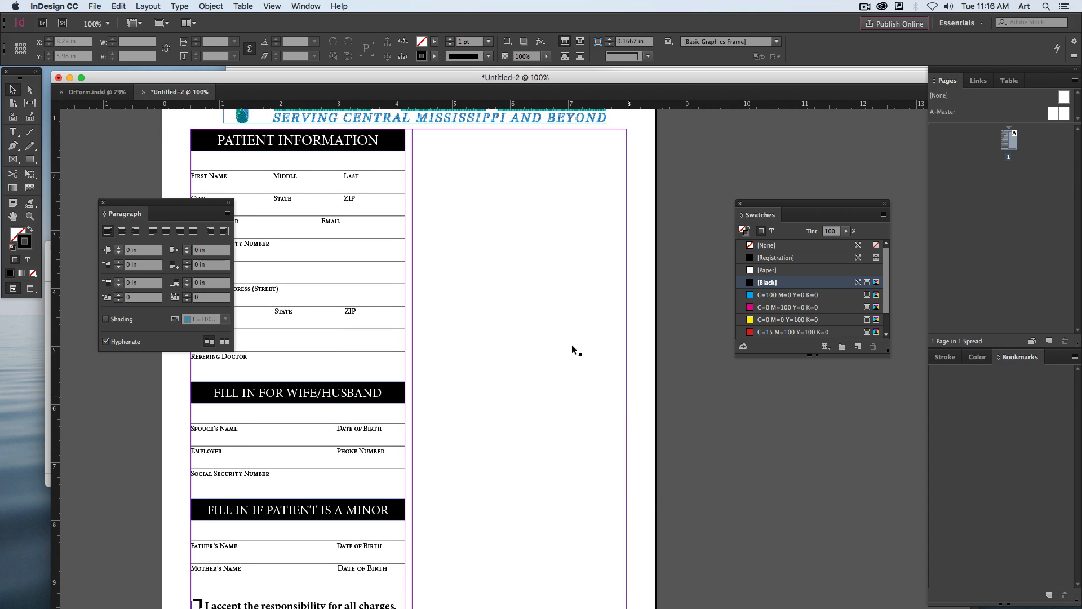
click(93, 92)
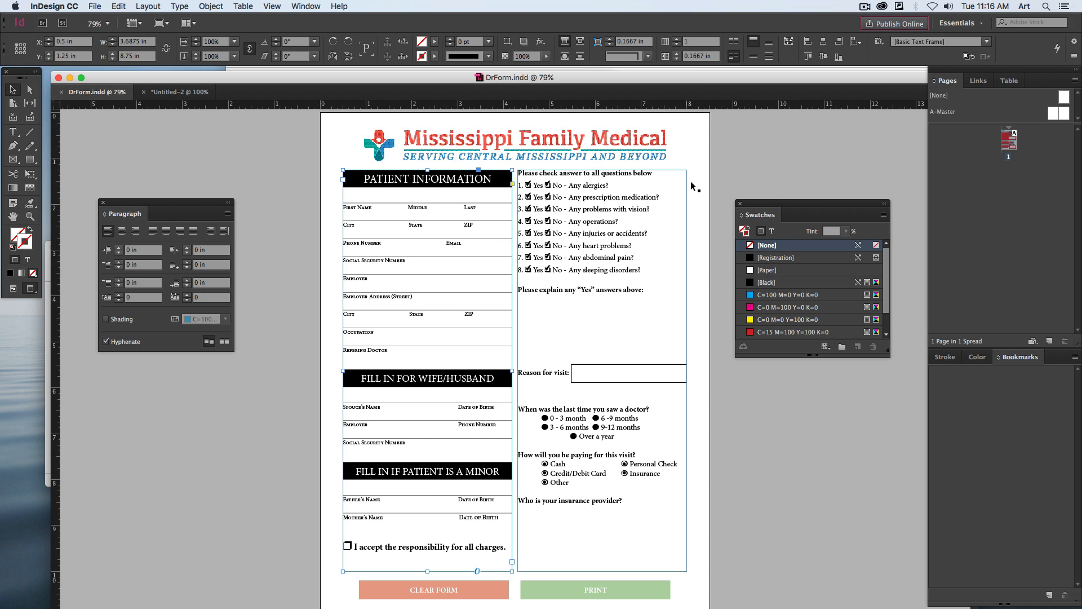
key(super+=)
key(super+=)
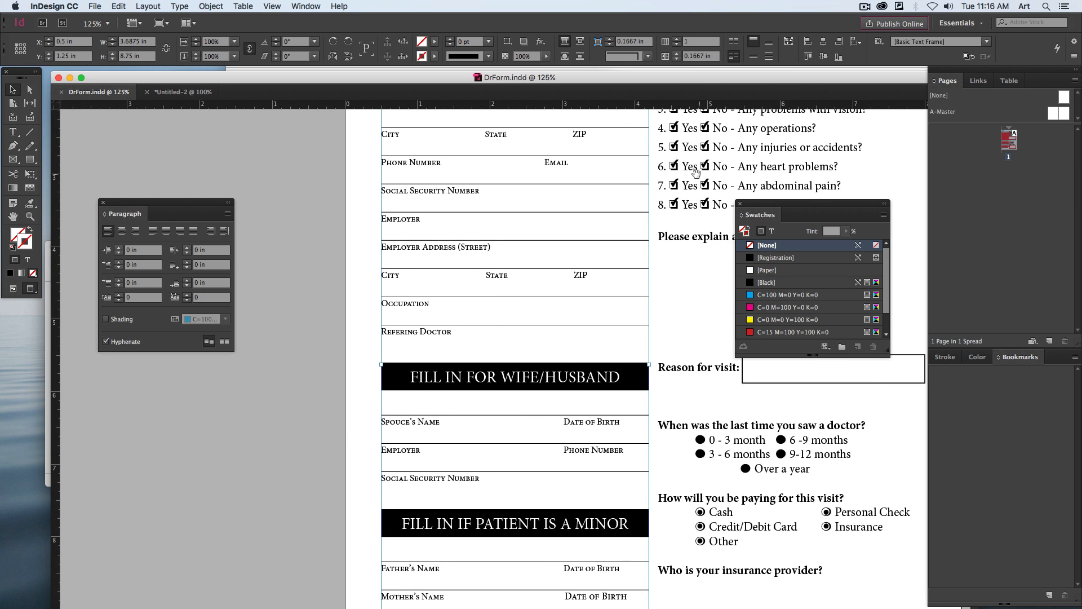
scroll(703, 178, right, 5)
scroll(703, 178, up, 1)
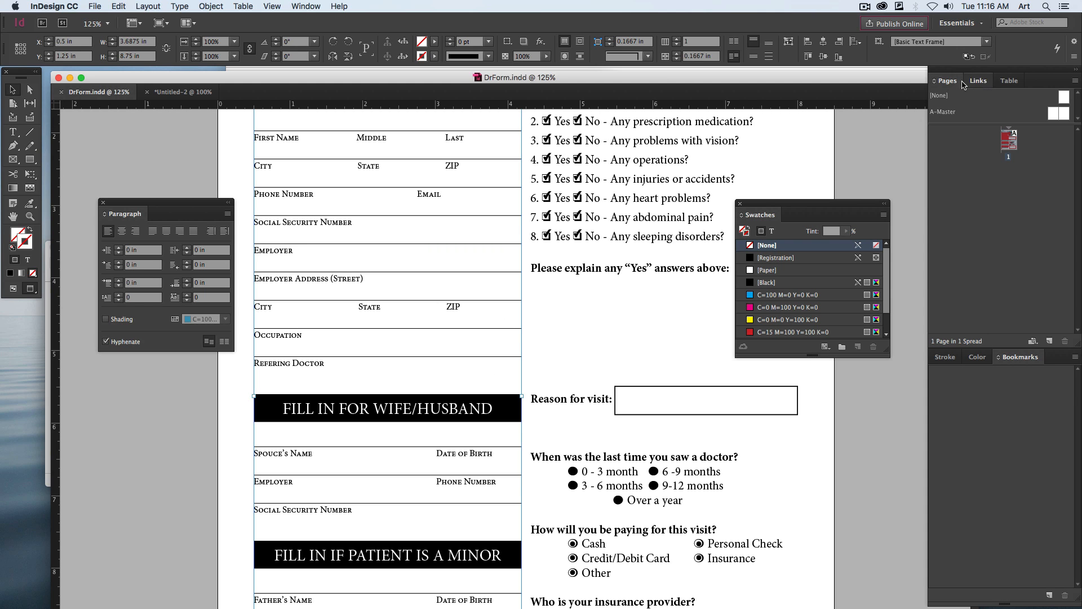
Step: Show the layers of DrForm.indd and hide the Buttons layer, leaving only the Text layer visible
click(981, 81)
click(948, 81)
click(318, 6)
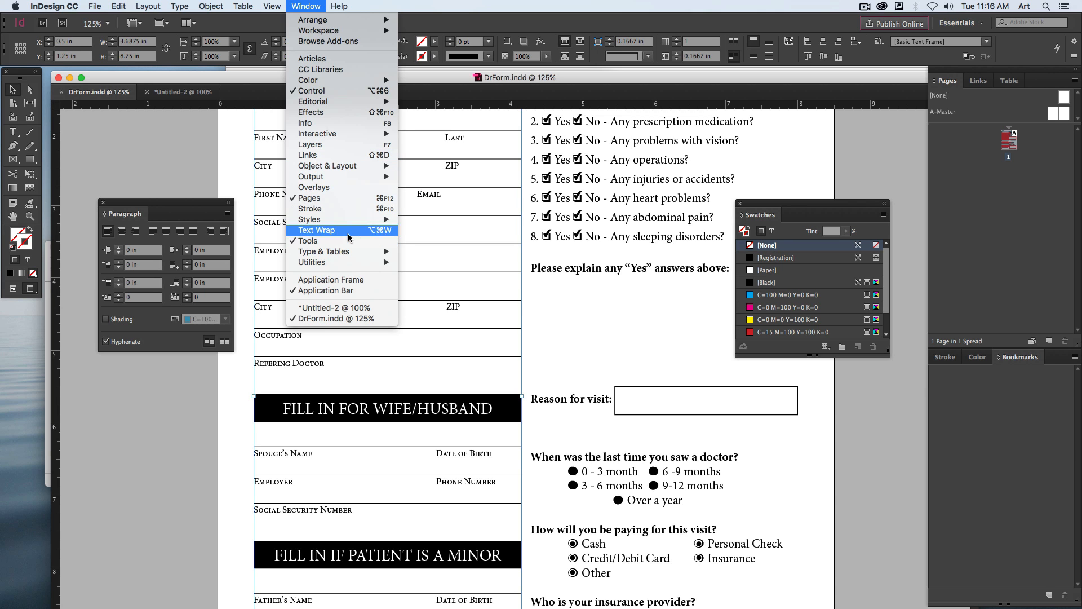
click(338, 145)
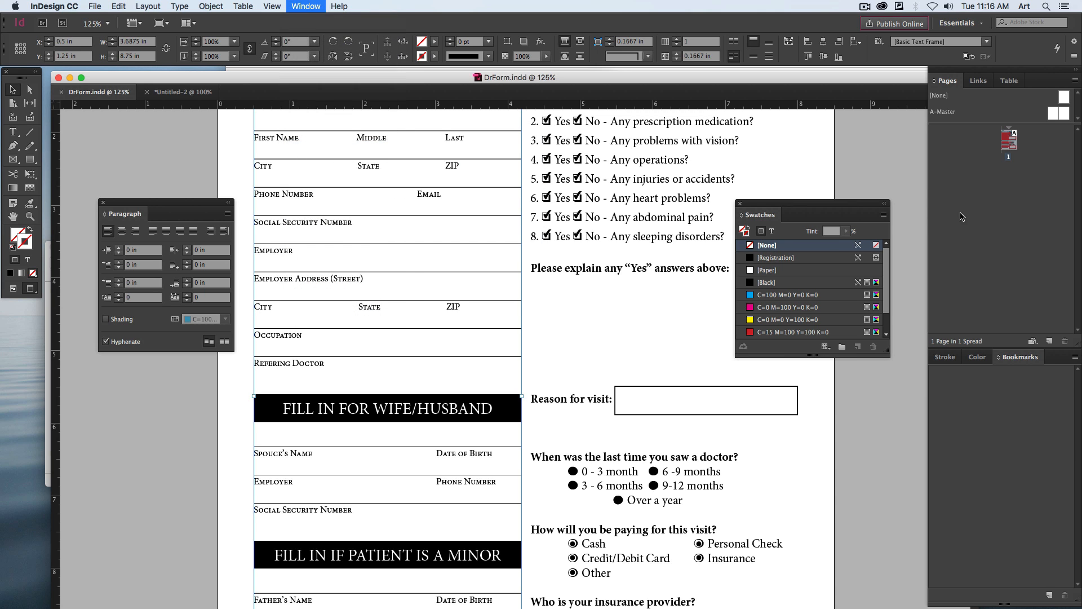
drag(729, 192, 832, 171)
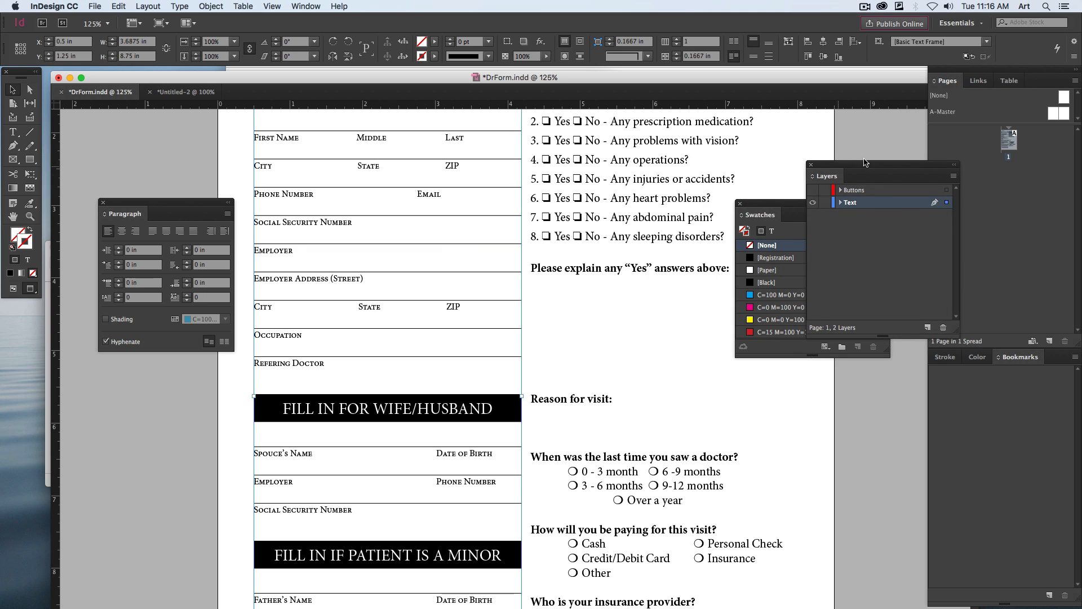
Step: Examine the Yes/No questions, answer spaces, doctor visit options and payment options in the right column of DrForm.indd
scroll(486, 171, up, 3)
scroll(486, 171, right, 3)
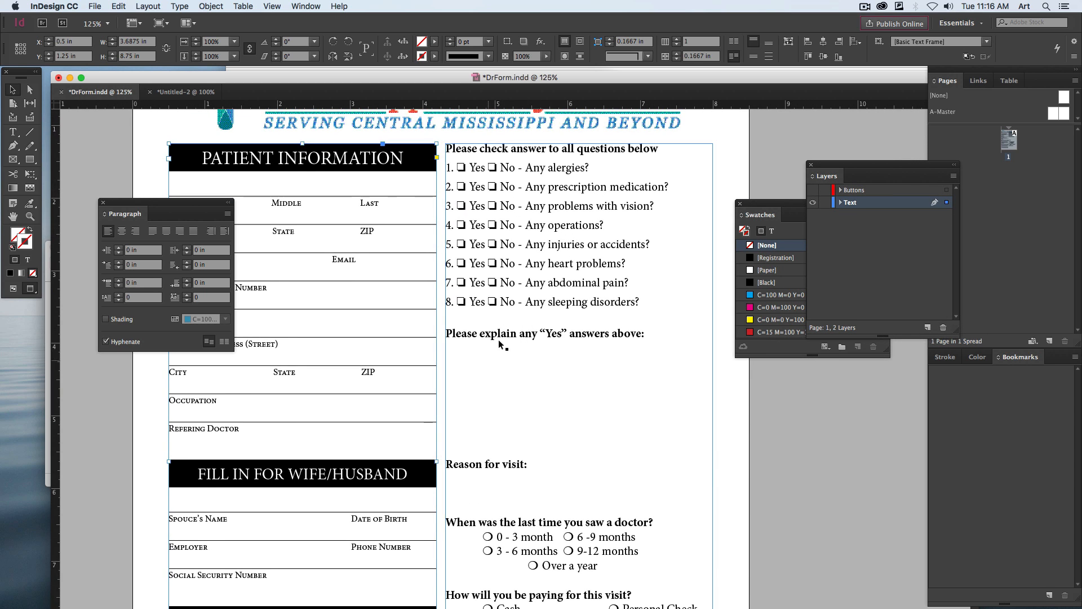
scroll(495, 467, down, 5)
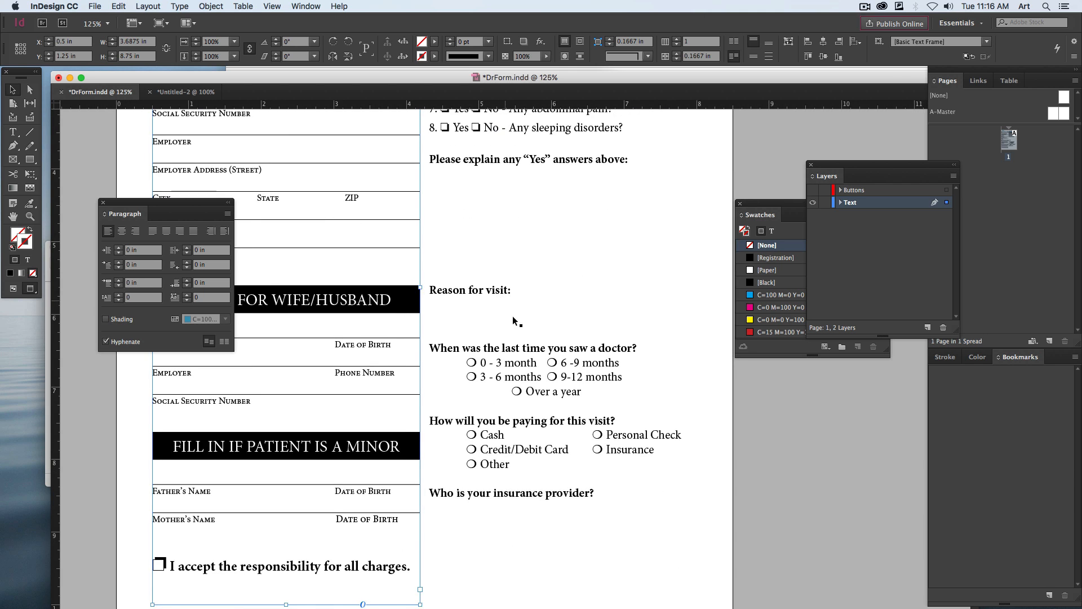
scroll(547, 401, down, 1)
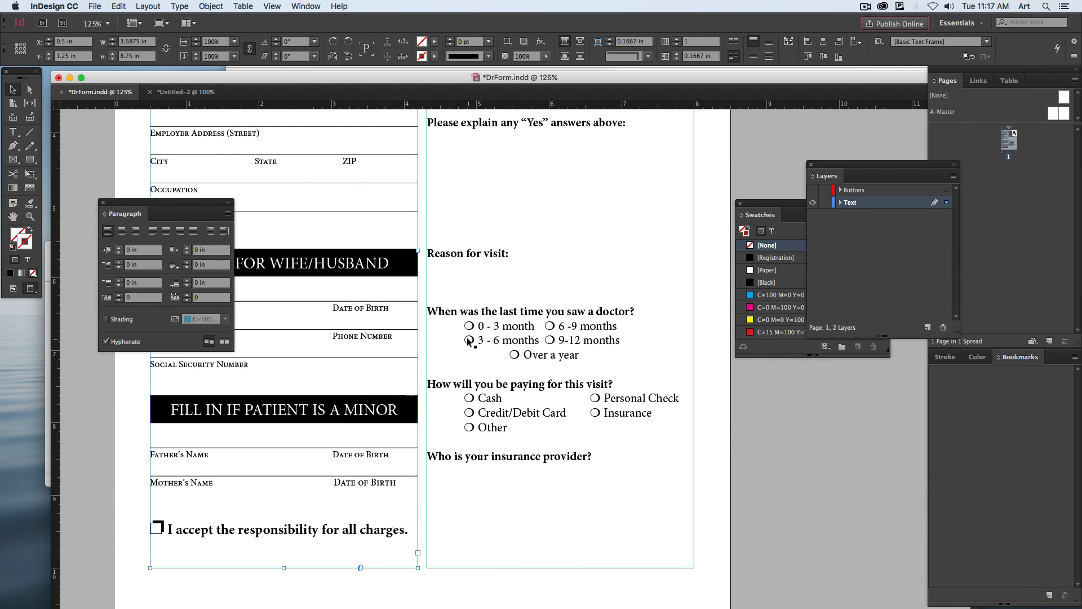
scroll(496, 268, up, 6)
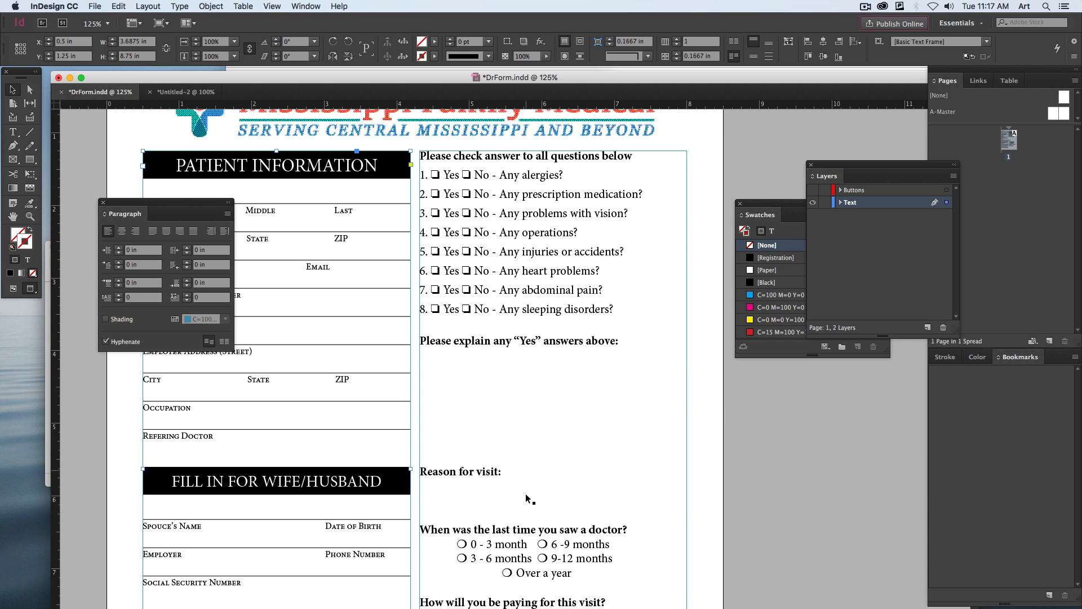
Step: Copy all the question text from the right column of DrForm.indd and paste it into the empty right column of Untitled-2
double_click(526, 428)
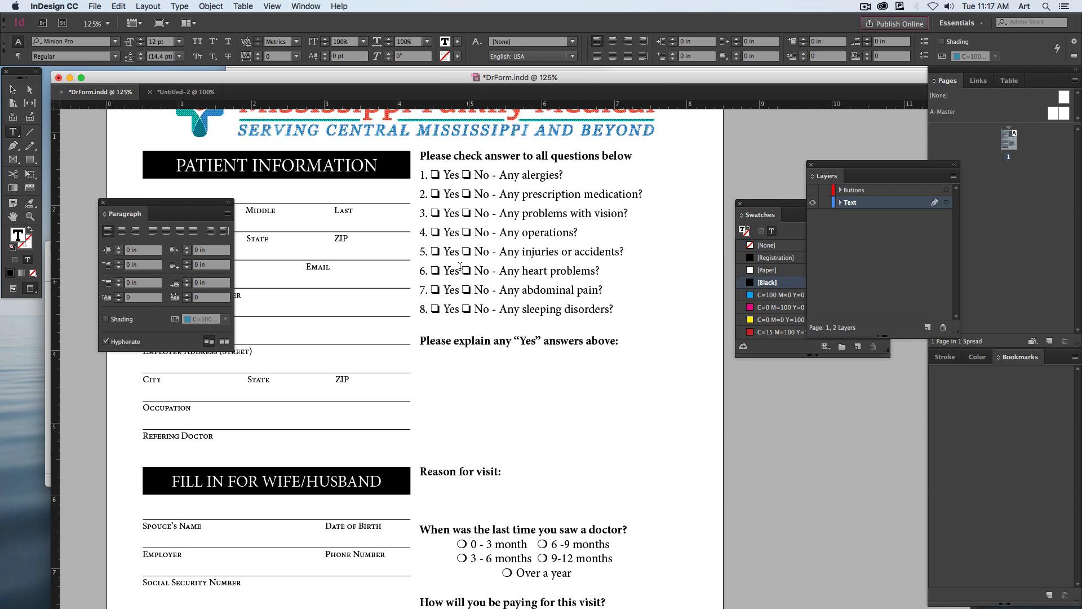
key(super+a)
click(193, 92)
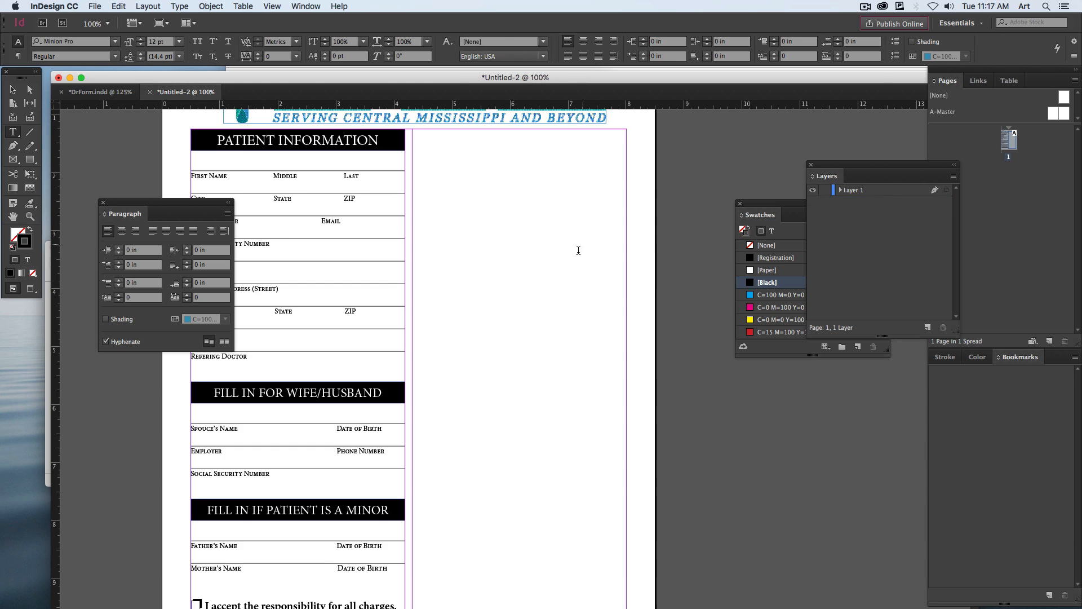
click(534, 239)
key(super+v)
click(12, 90)
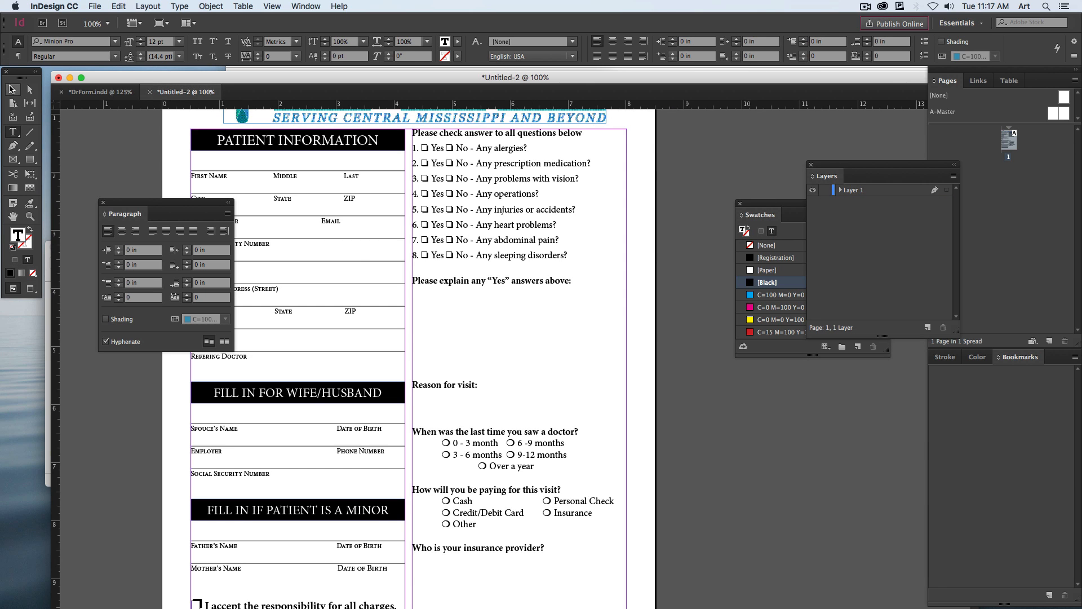
click(643, 404)
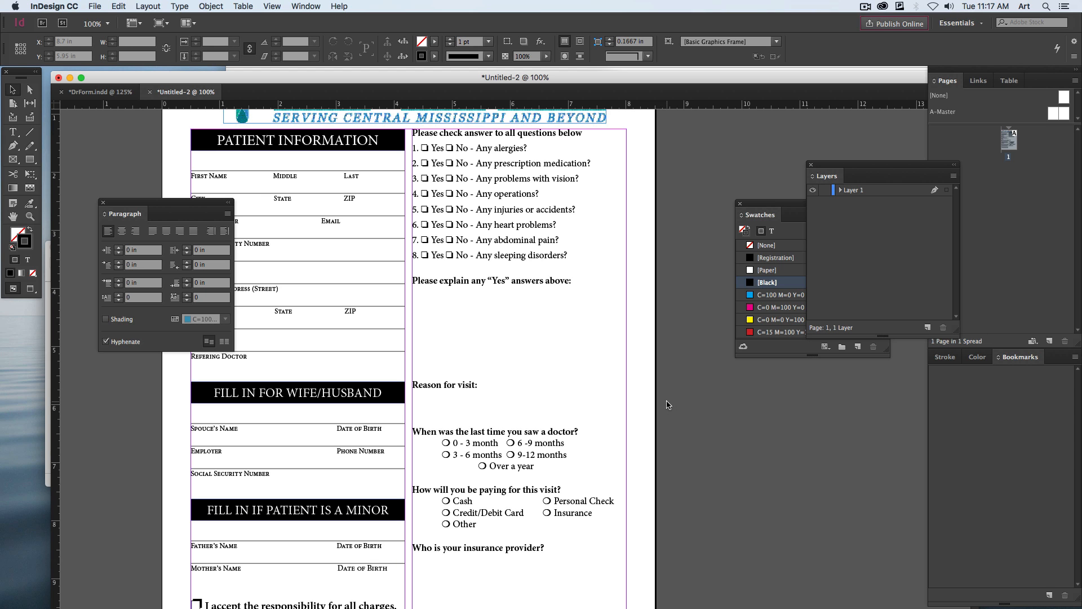
Step: Close the Paragraph panel, dock Swatches with the Pages panel group and place the Layers panel beside the page
scroll(636, 372, left, 5)
scroll(636, 371, up, 1)
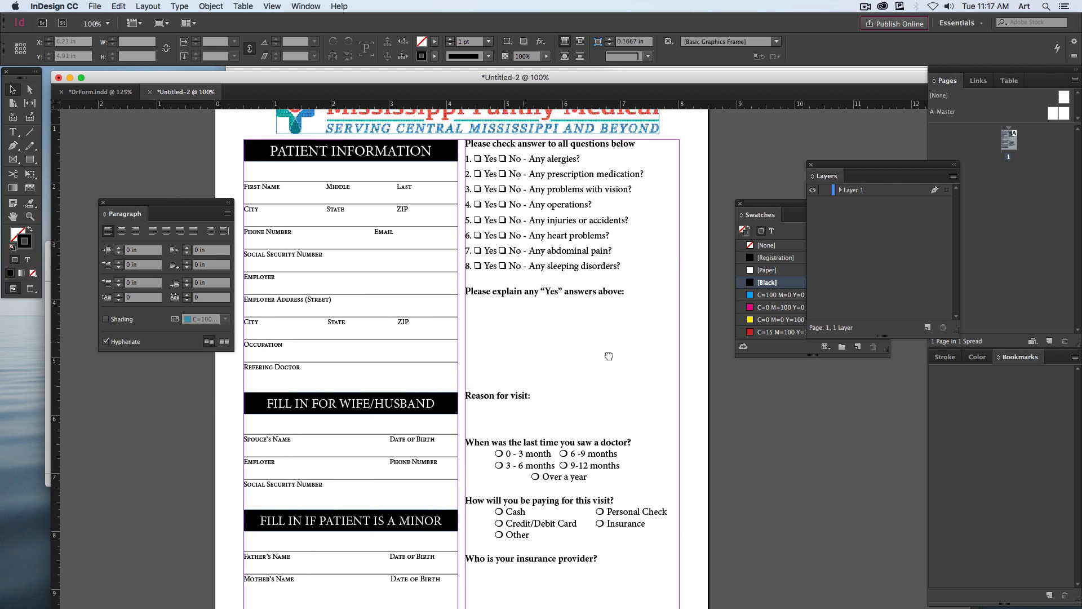
click(101, 203)
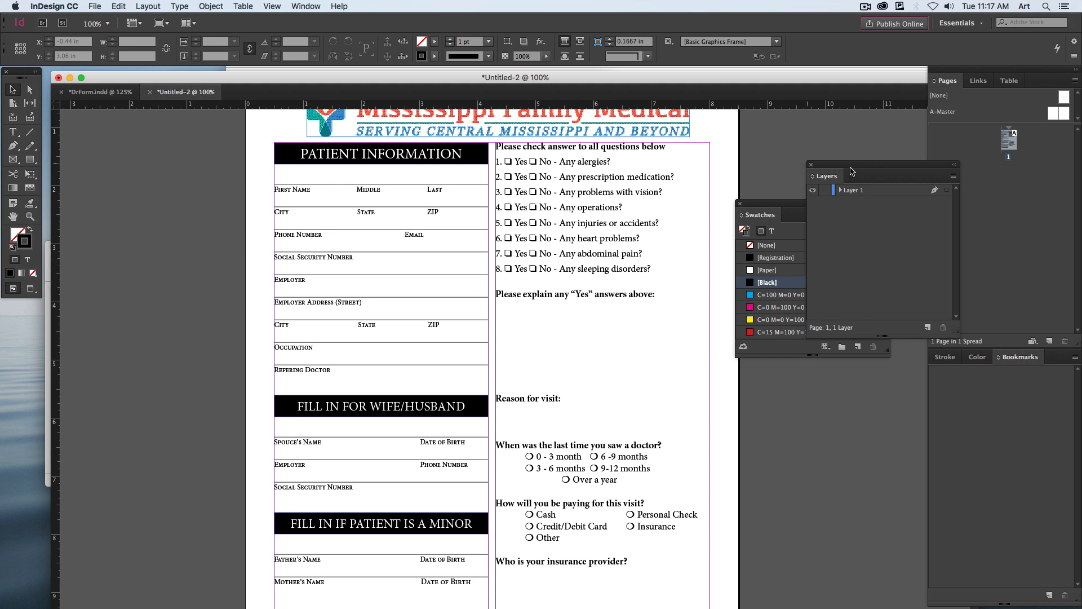
drag(854, 168, 628, 180)
drag(748, 211, 1036, 81)
drag(667, 181, 825, 179)
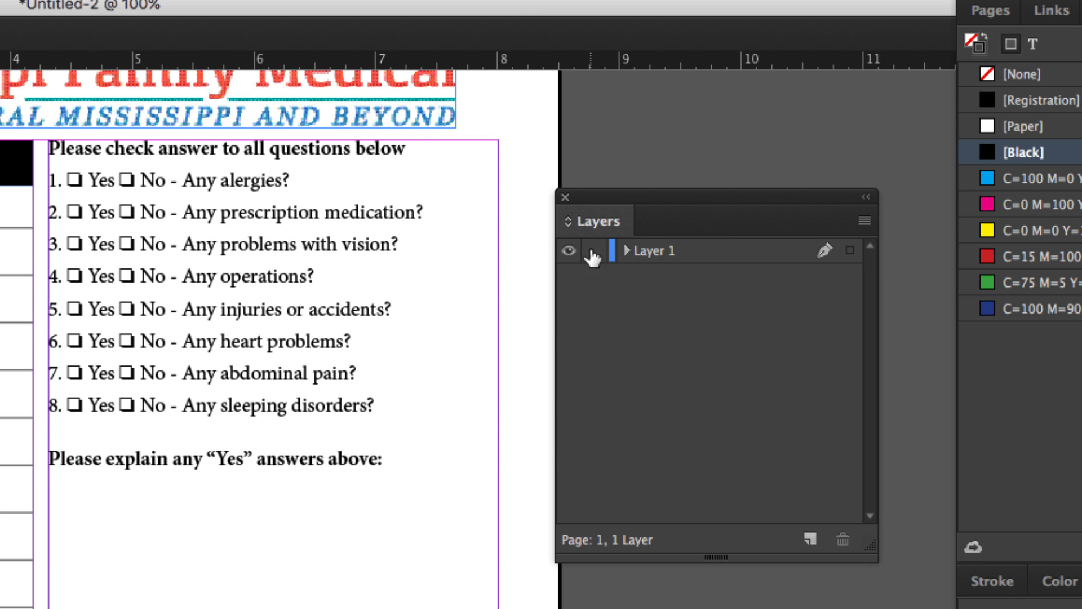
Step: Lock Layer 1 and create a new layer above it named Buttons
click(665, 252)
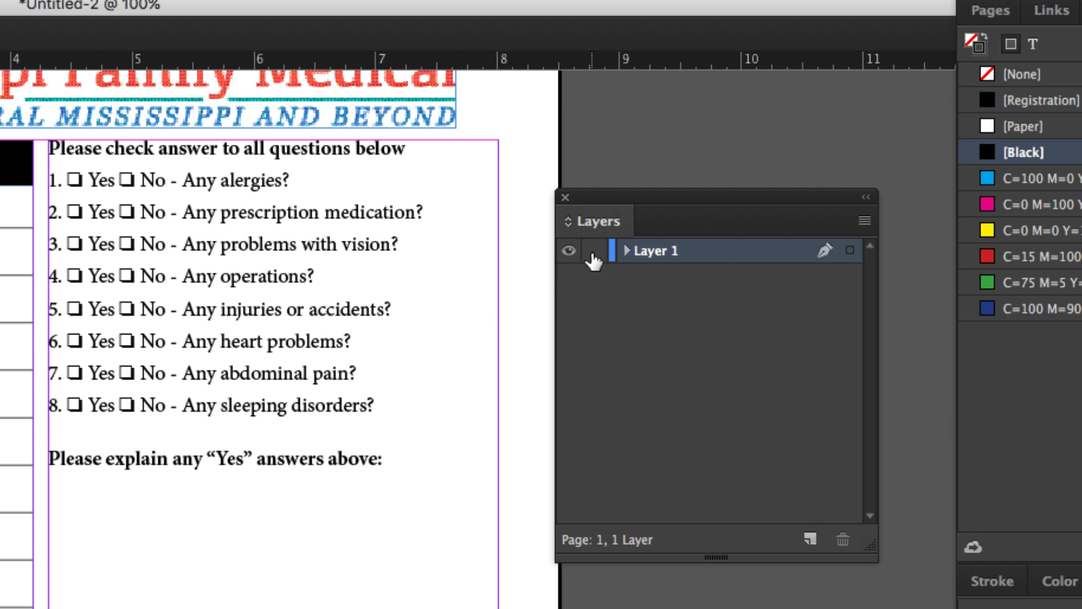
click(810, 540)
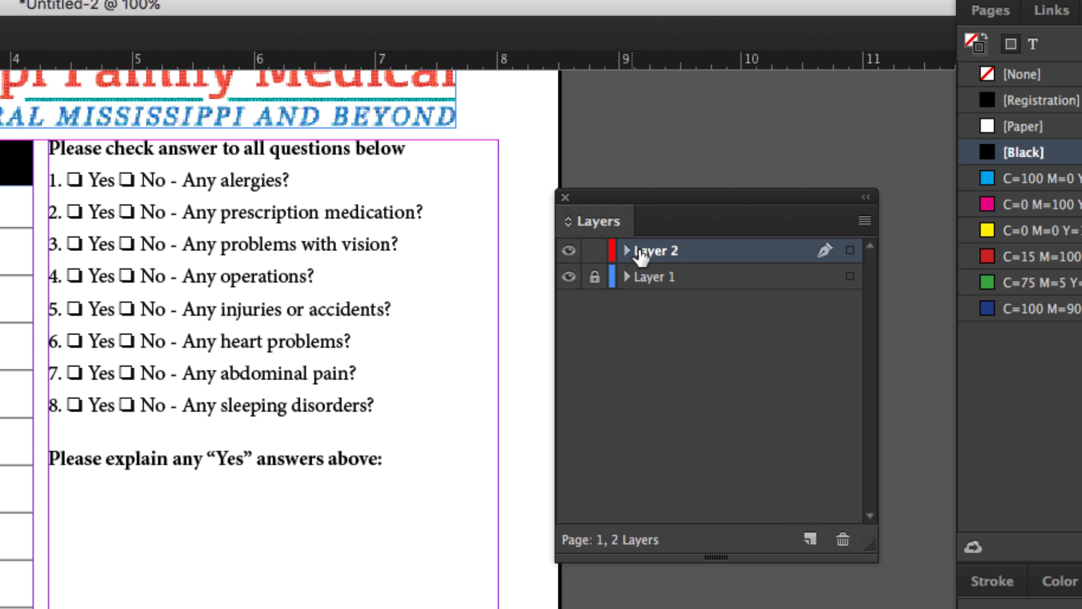
double_click(649, 252)
drag(242, 372, 369, 295)
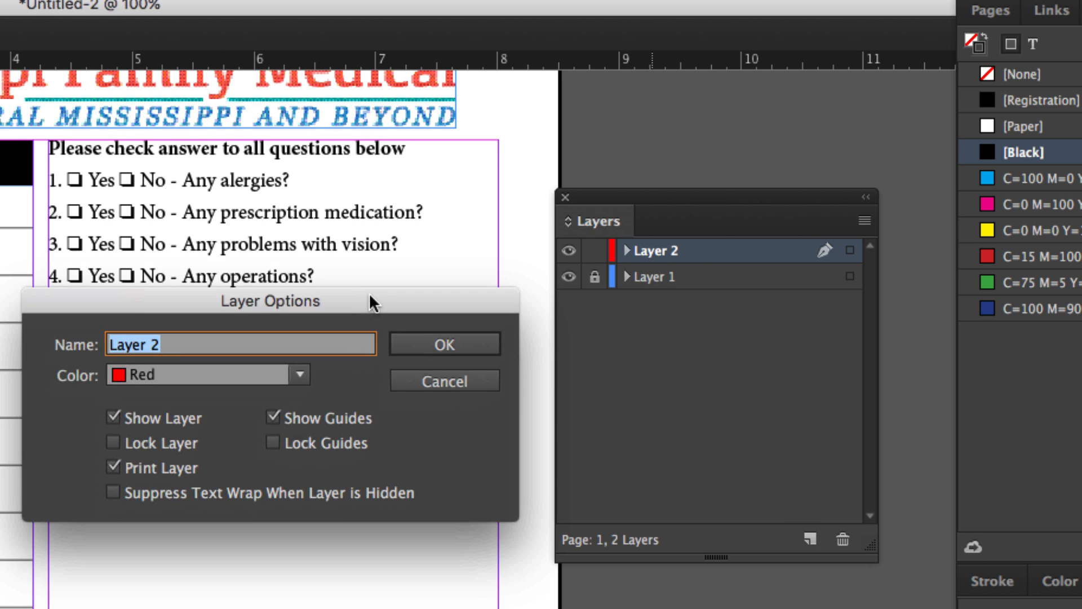
text(Butt)
key(super+a)
text(Buttons)
key(Return)
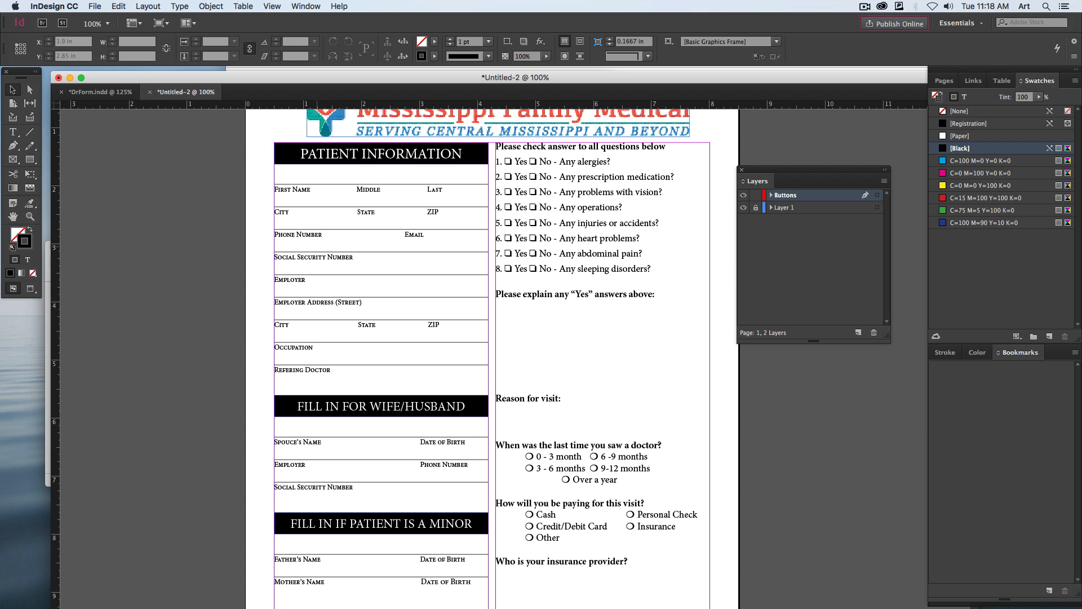
Step: Zoom in to 300% on the field lines under the Patient Information heading
drag(171, 235, 221, 280)
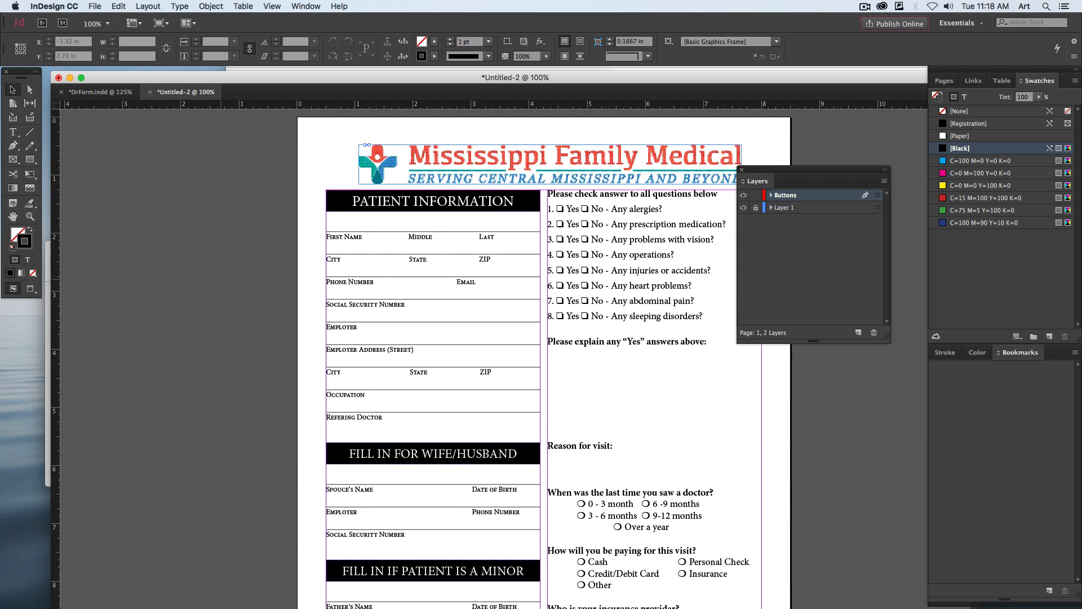
key(super+equal)
key(super+equal)
key(super+equal)
key(super+equal)
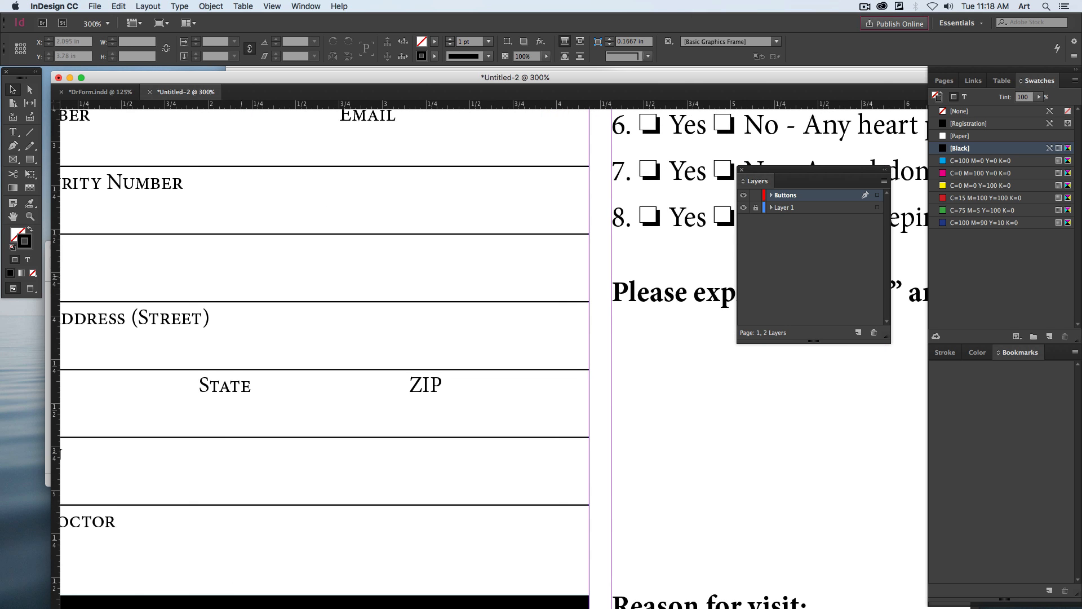
scroll(241, 277, up, 6)
scroll(242, 276, left, 5)
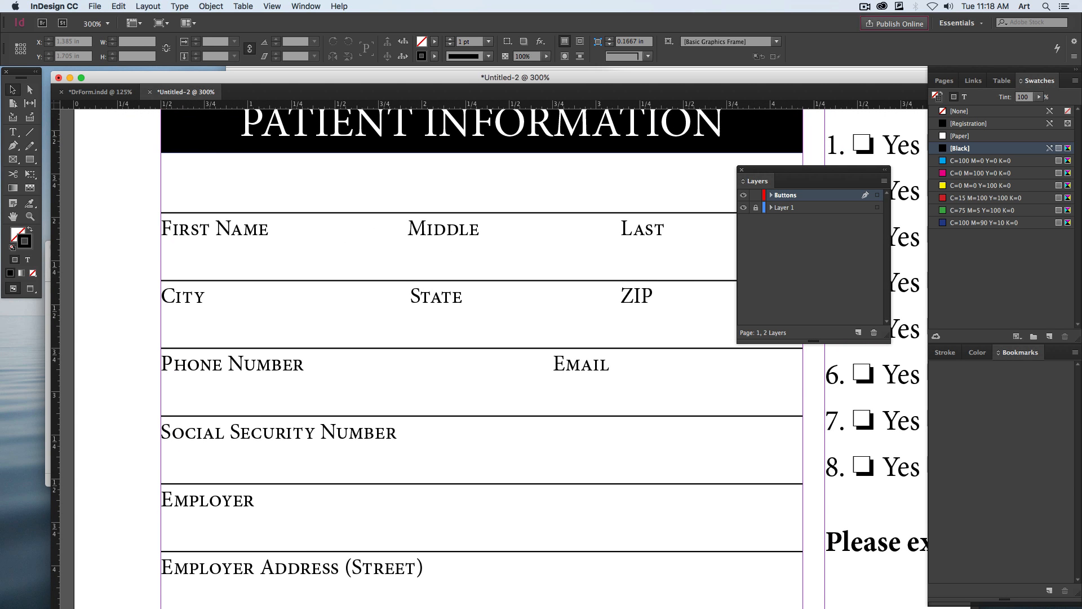
Step: Open the Buttons and Forms panel and place it below the toolbox
click(272, 6)
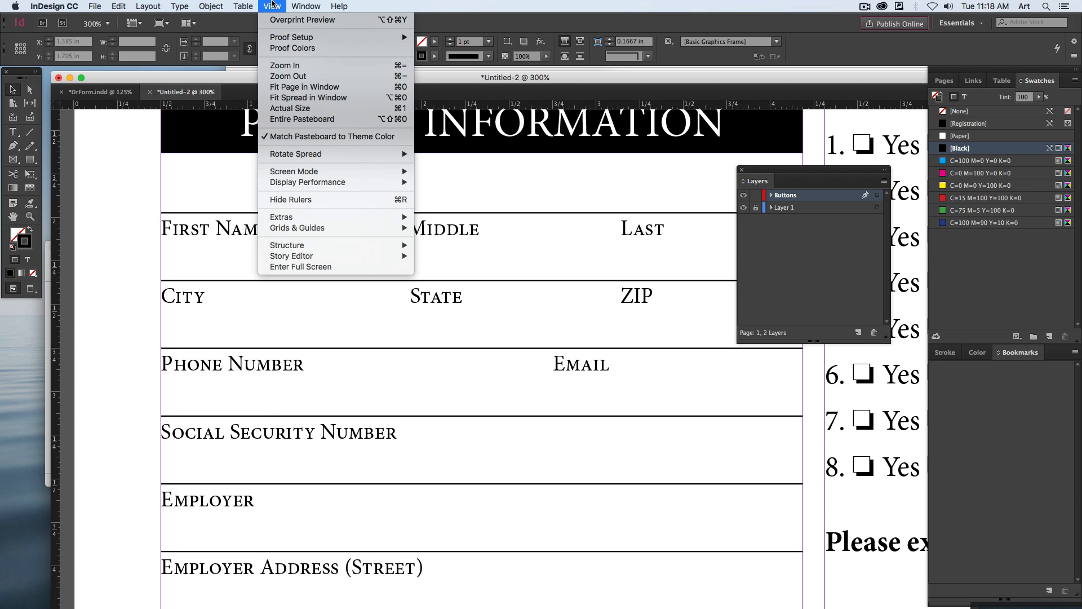
mouse_move(297, 5)
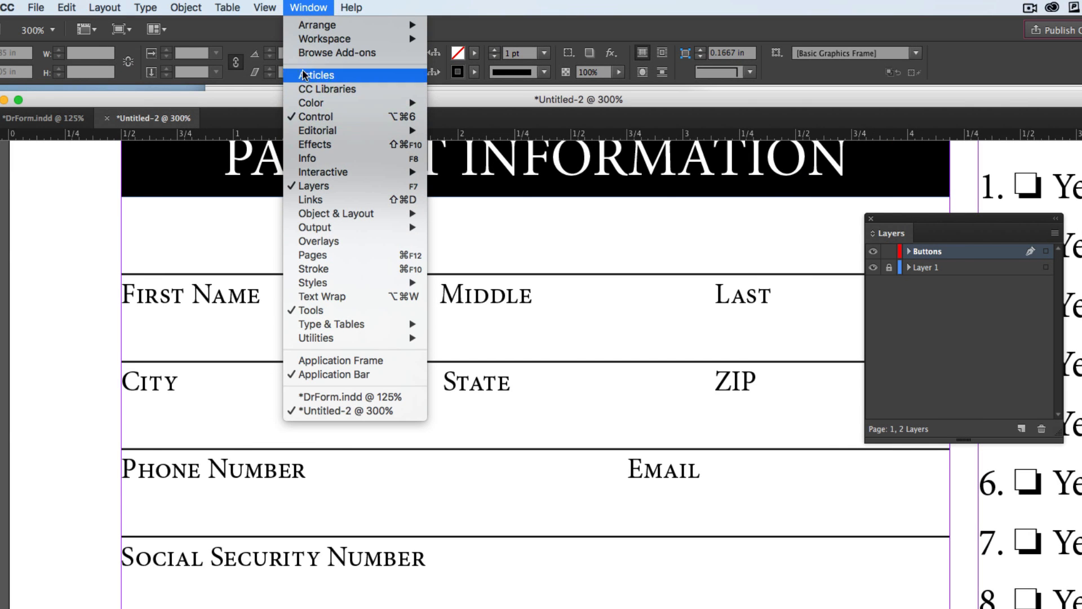
mouse_move(318, 102)
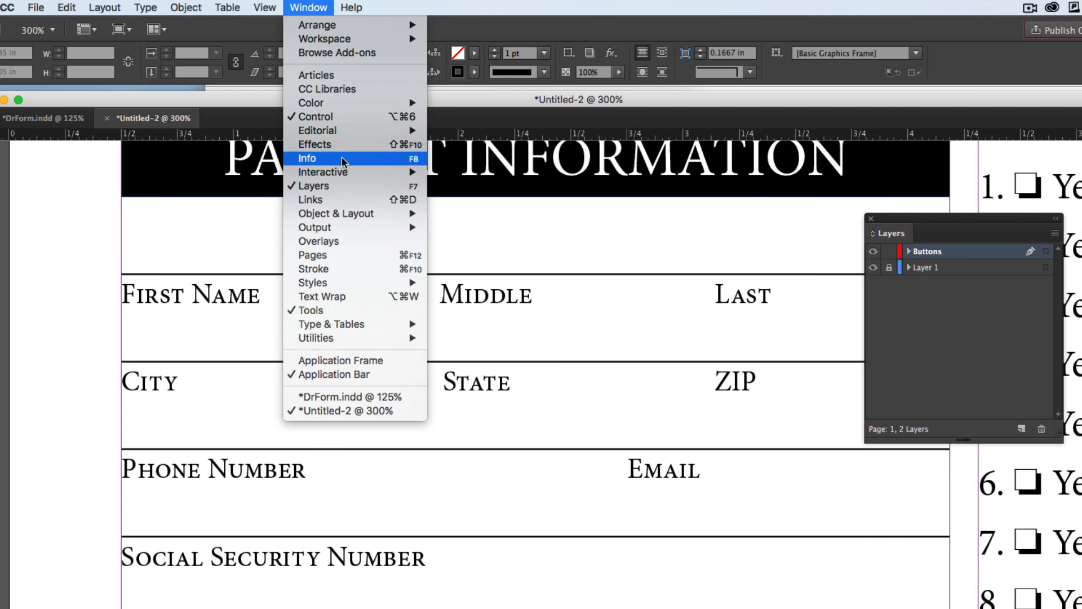
mouse_move(343, 176)
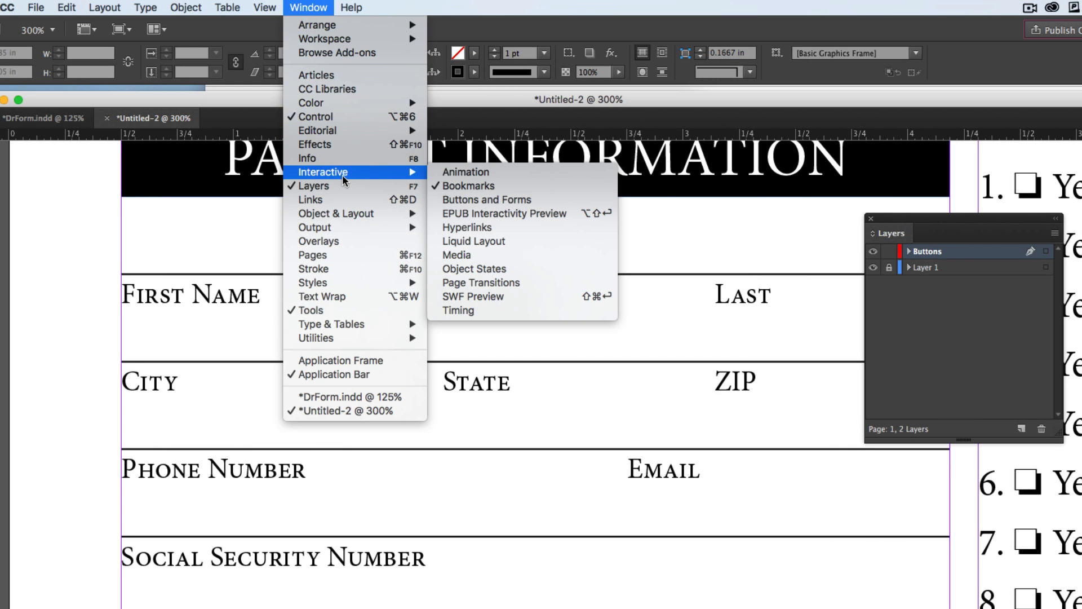
click(502, 200)
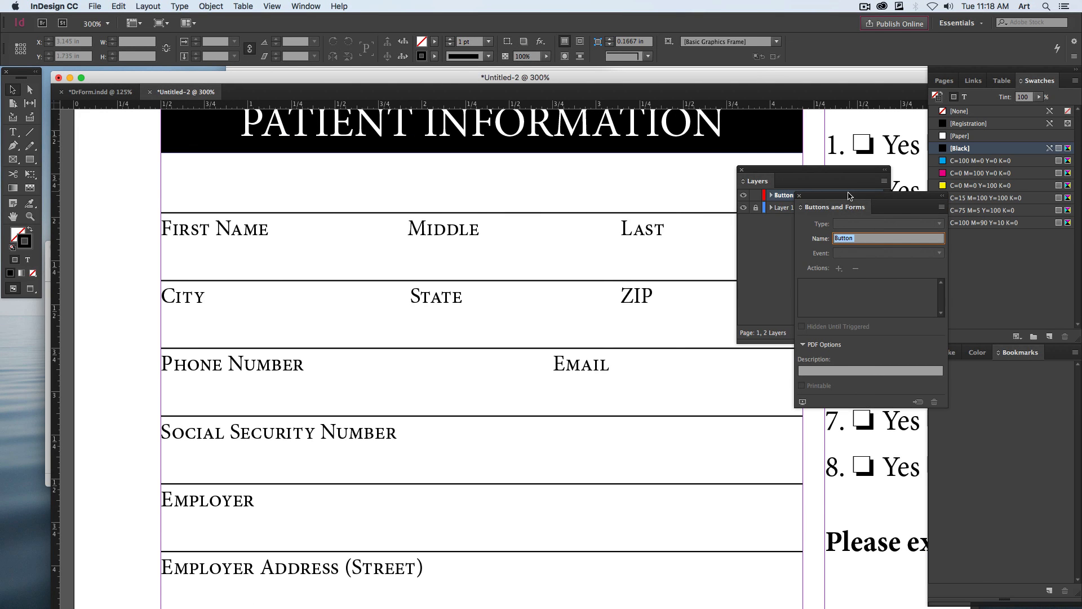
drag(850, 196, 49, 311)
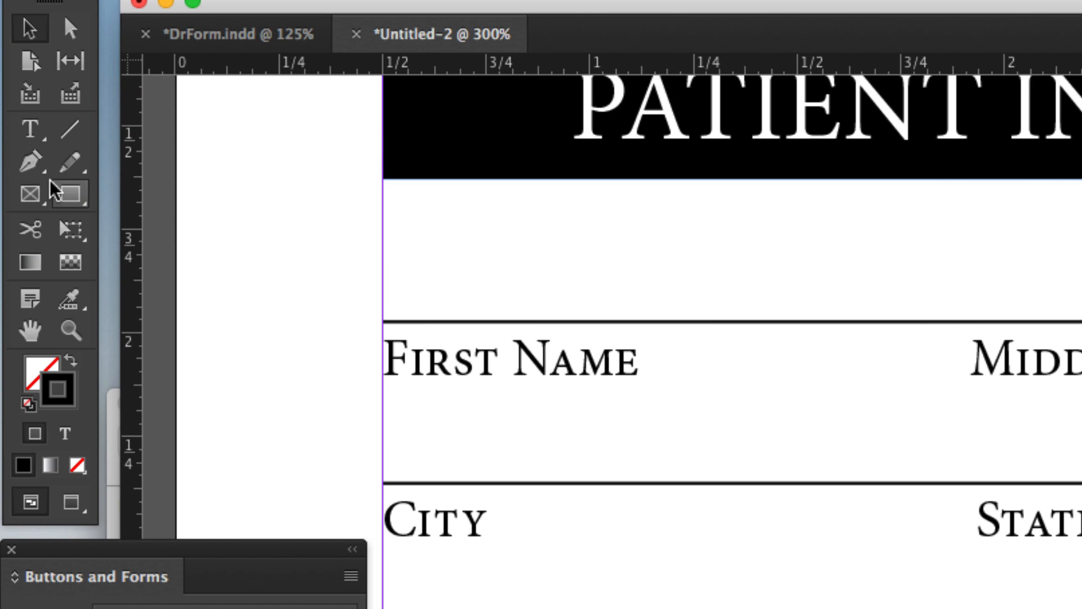
Step: Draw a rectangle about 1.37 × 0.19 in above the First Name label and set its stroke to None
drag(66, 189, 190, 199)
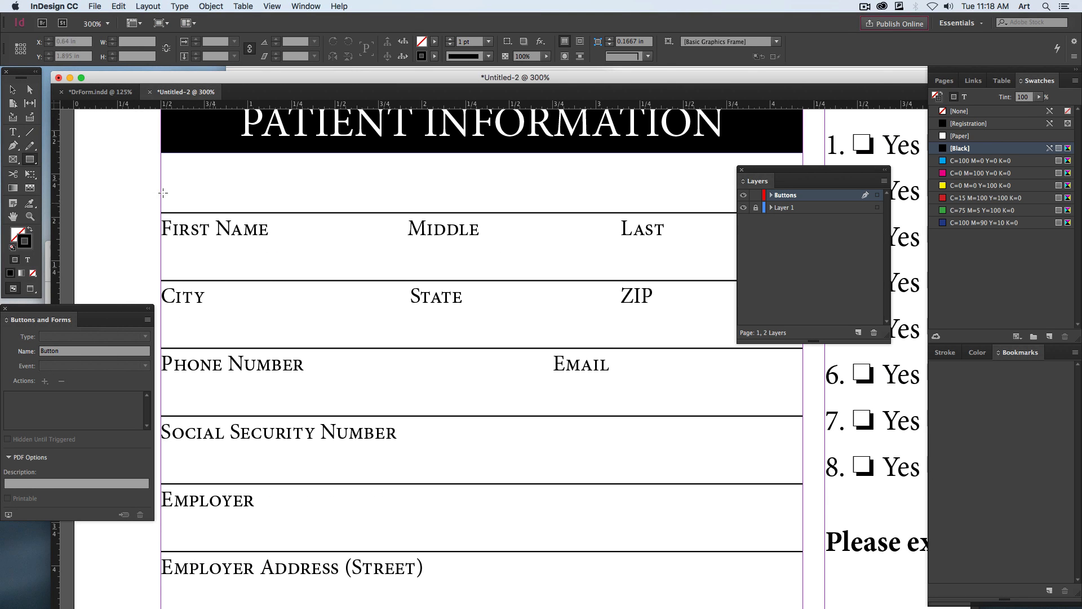
drag(160, 174, 402, 208)
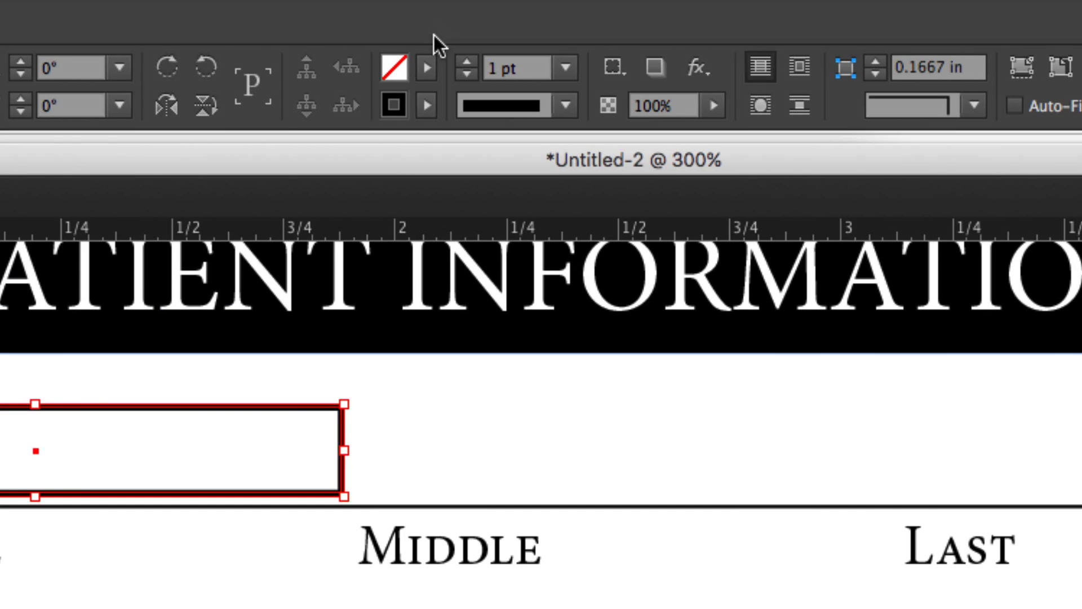
click(429, 104)
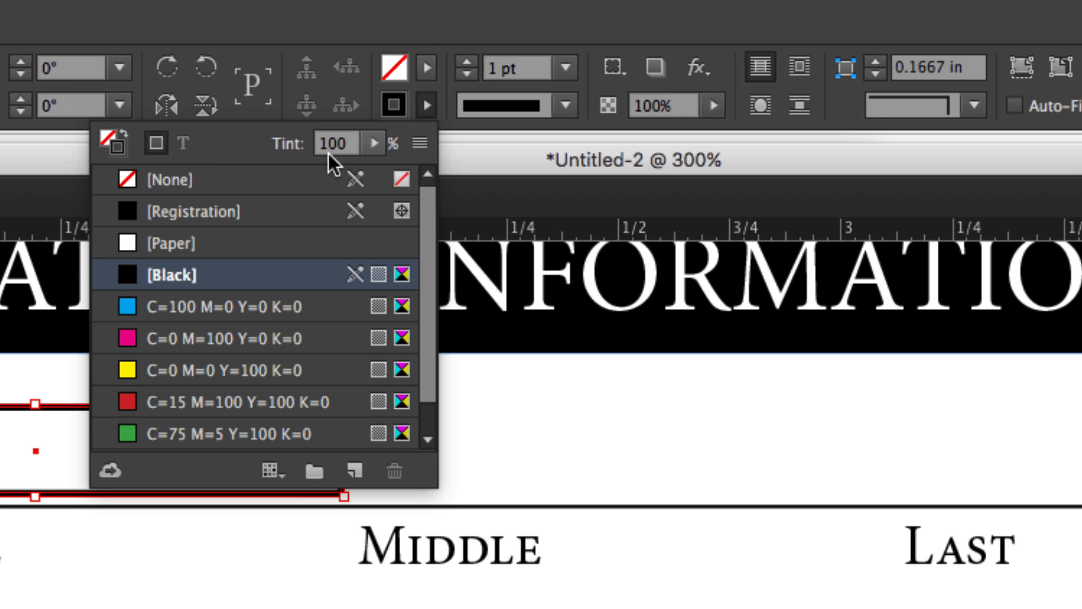
click(211, 181)
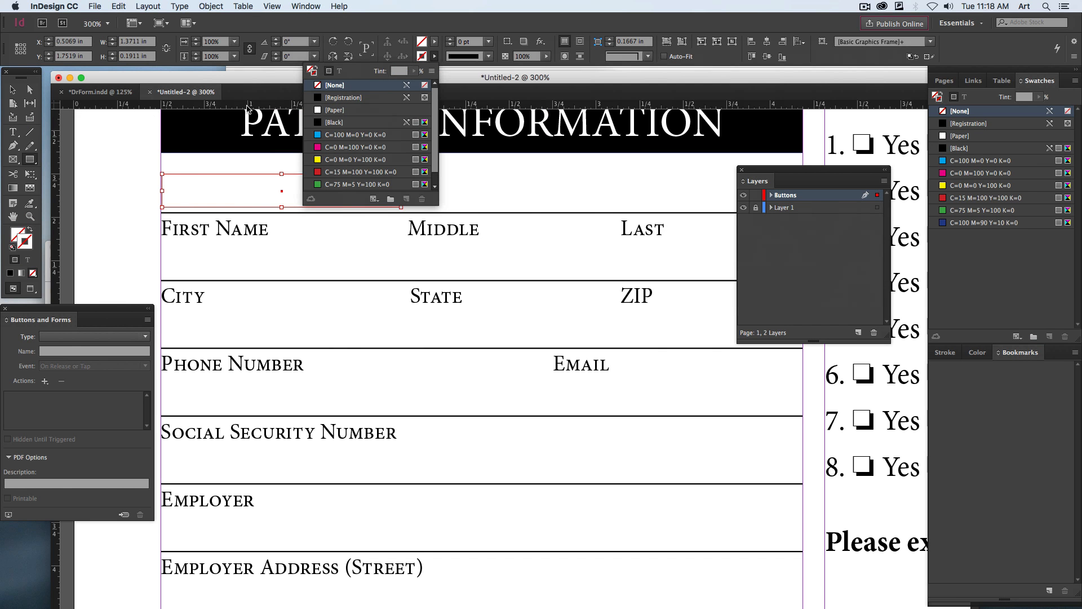
Step: Turn the rectangle above First Name into a Text Field form element
click(13, 91)
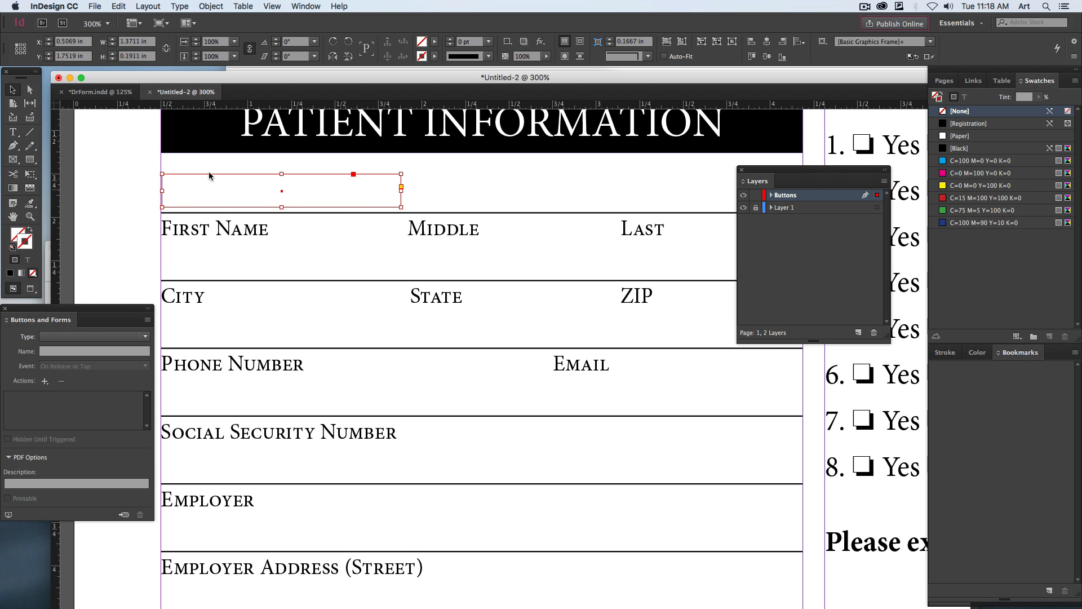
drag(89, 310, 99, 154)
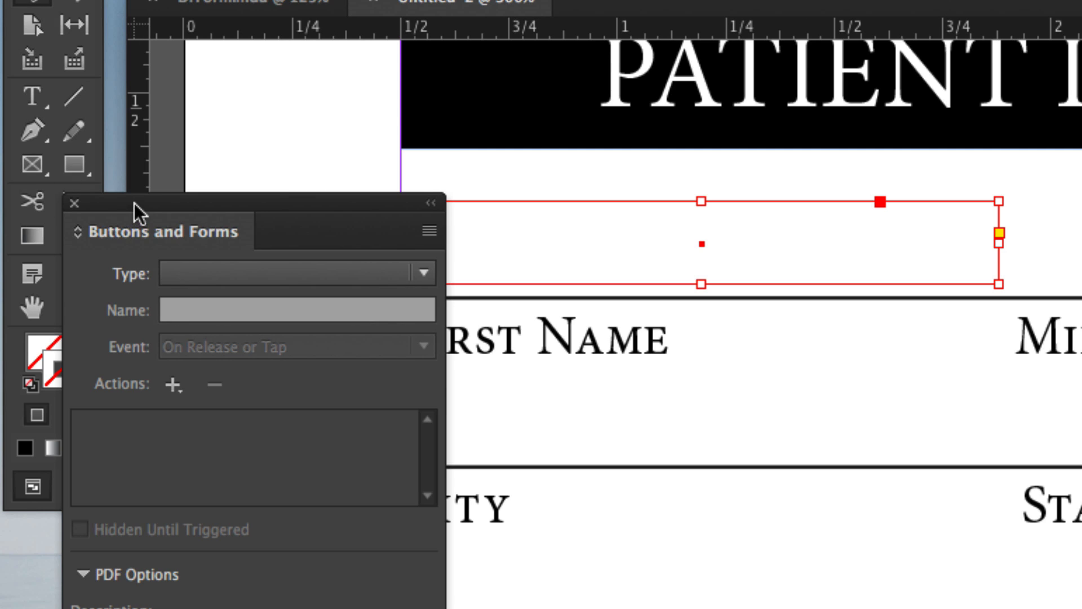
drag(134, 203, 169, 188)
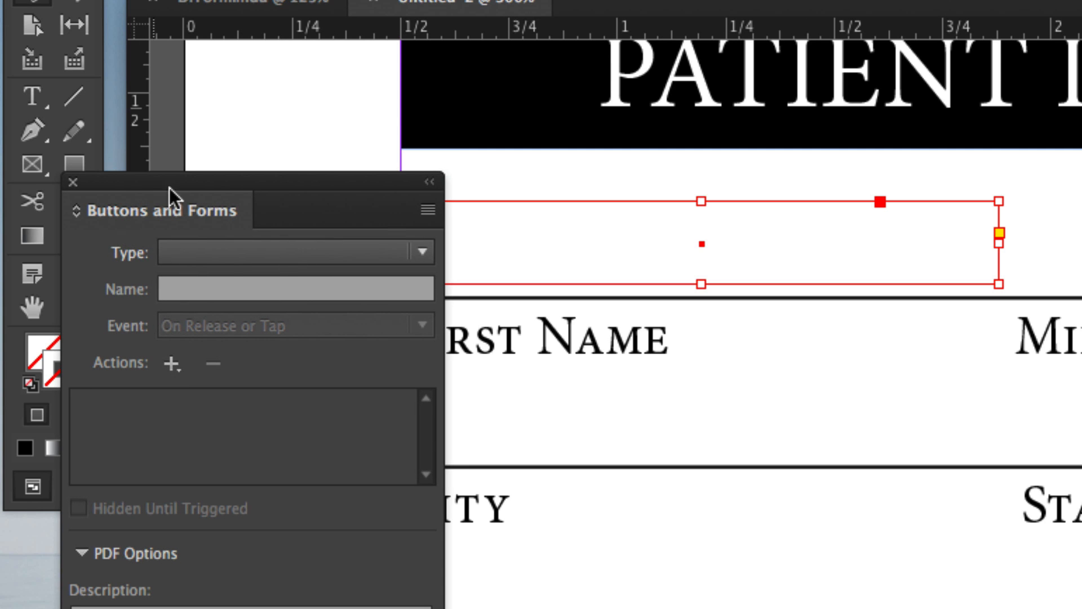
click(541, 227)
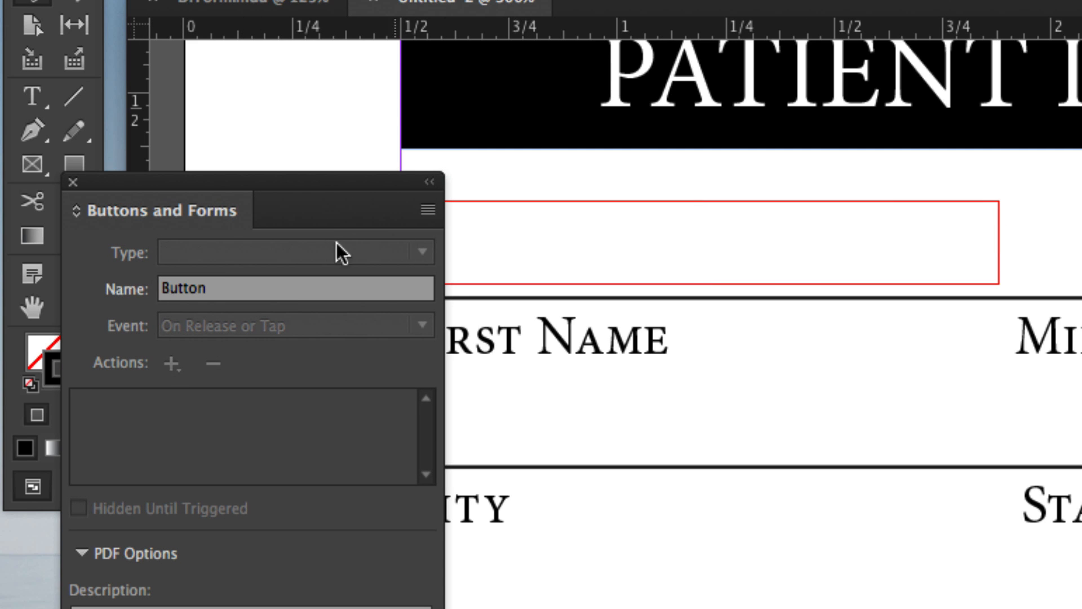
click(543, 207)
click(177, 254)
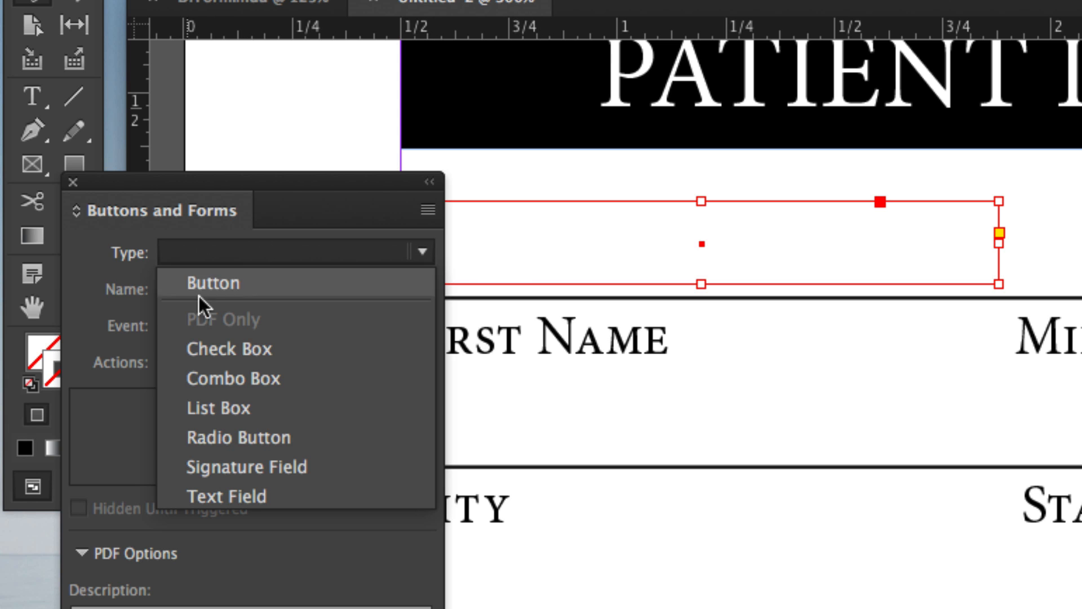
click(244, 493)
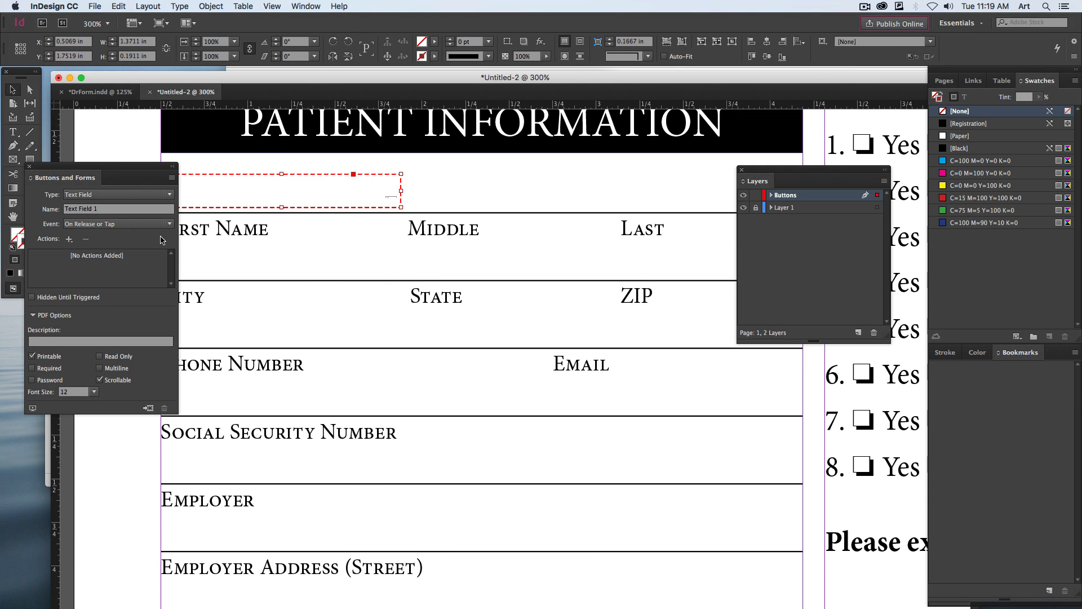
Step: Duplicate the First Name text field above Middle and Last, narrowing the Middle field to about 1.04 in and extending the Last field to about 1.25 in
drag(81, 171, 63, 315)
drag(206, 177, 443, 182)
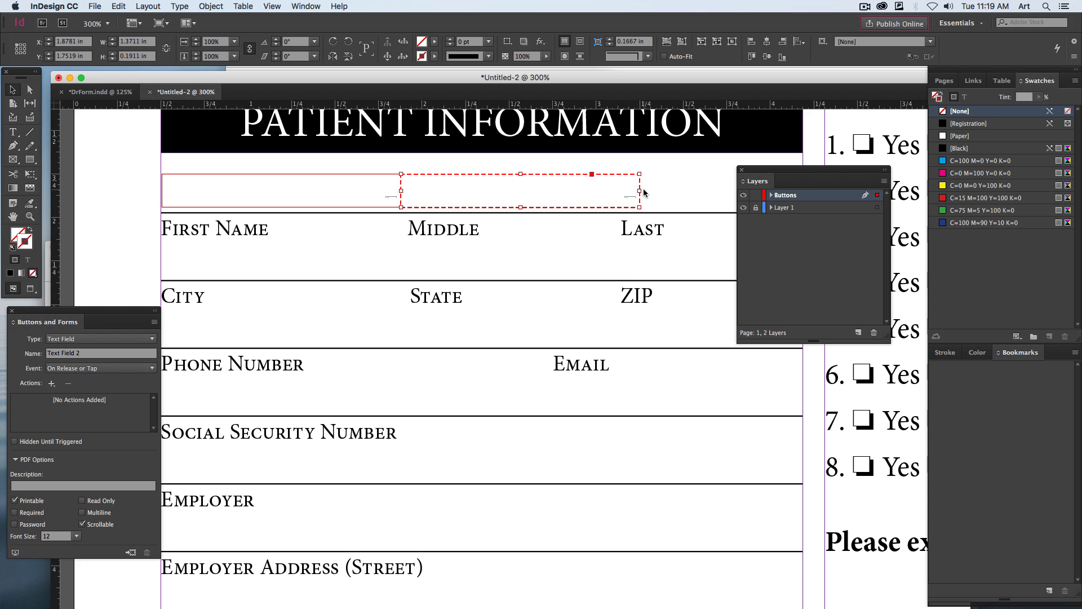
drag(641, 191, 450, 217)
drag(294, 186, 463, 193)
drag(604, 200, 639, 200)
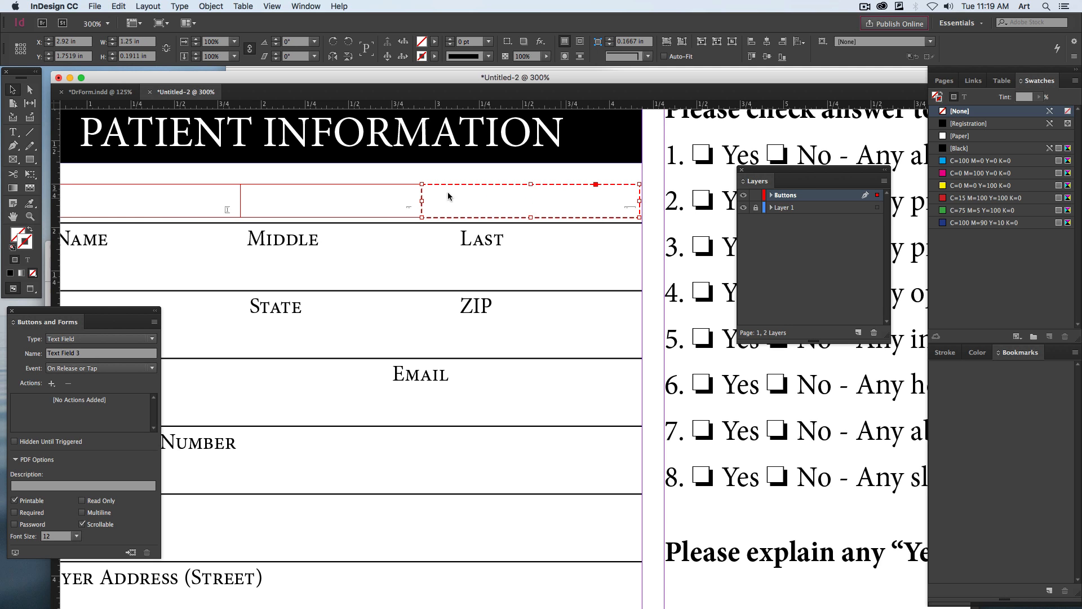
Step: Narrow the Last field to about 1.2 in and shift the Middle field to leave a small gap on each side
drag(422, 201, 431, 202)
click(373, 204)
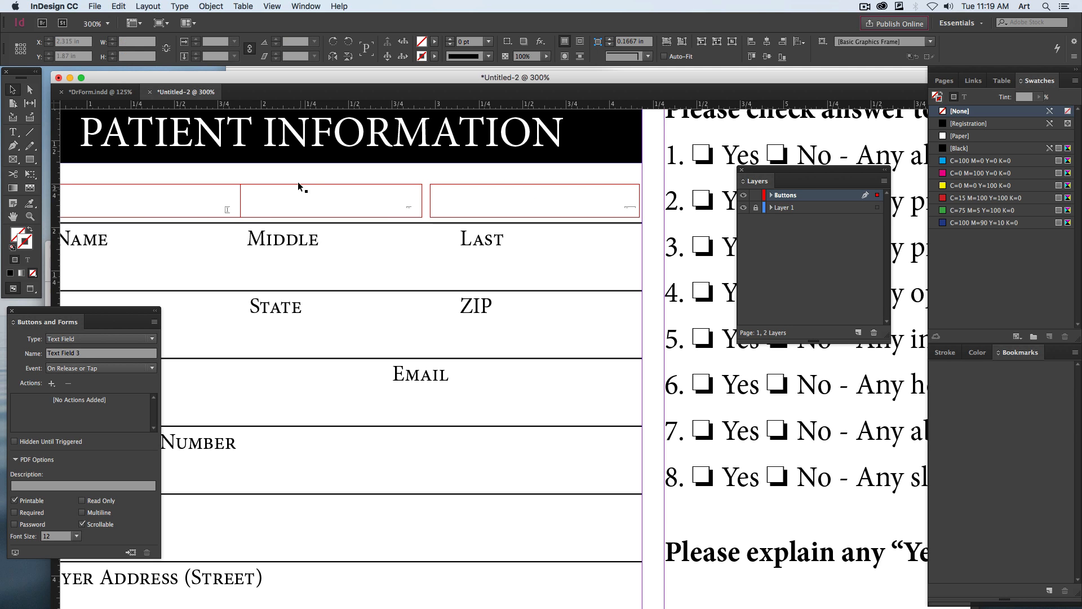
drag(298, 187, 301, 185)
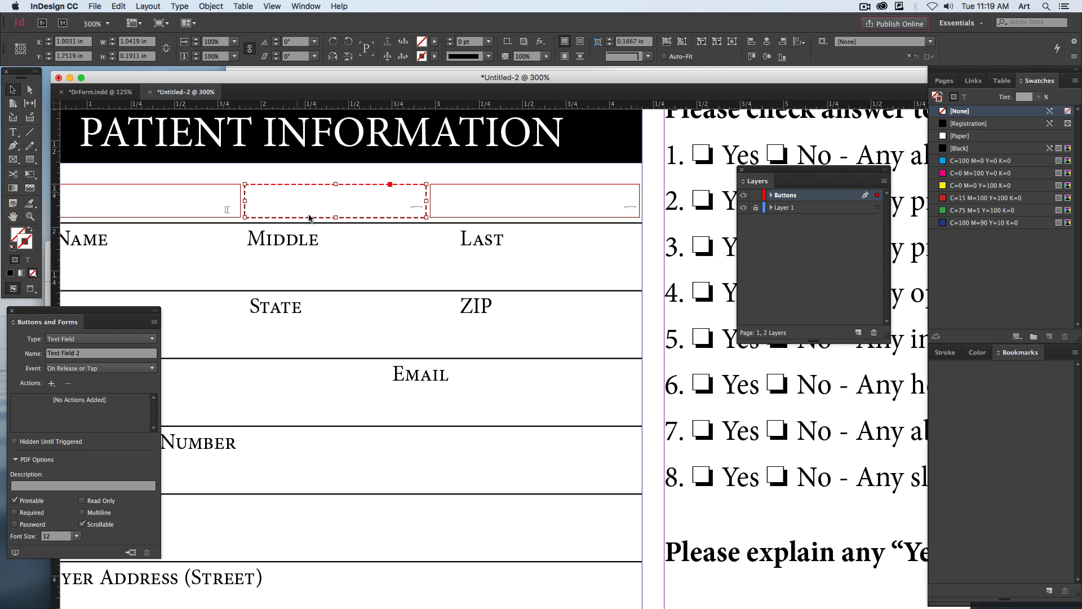
Step: Duplicate the Last text field into the row below to create fields above City, State and ZIP
click(502, 236)
drag(344, 257, 474, 239)
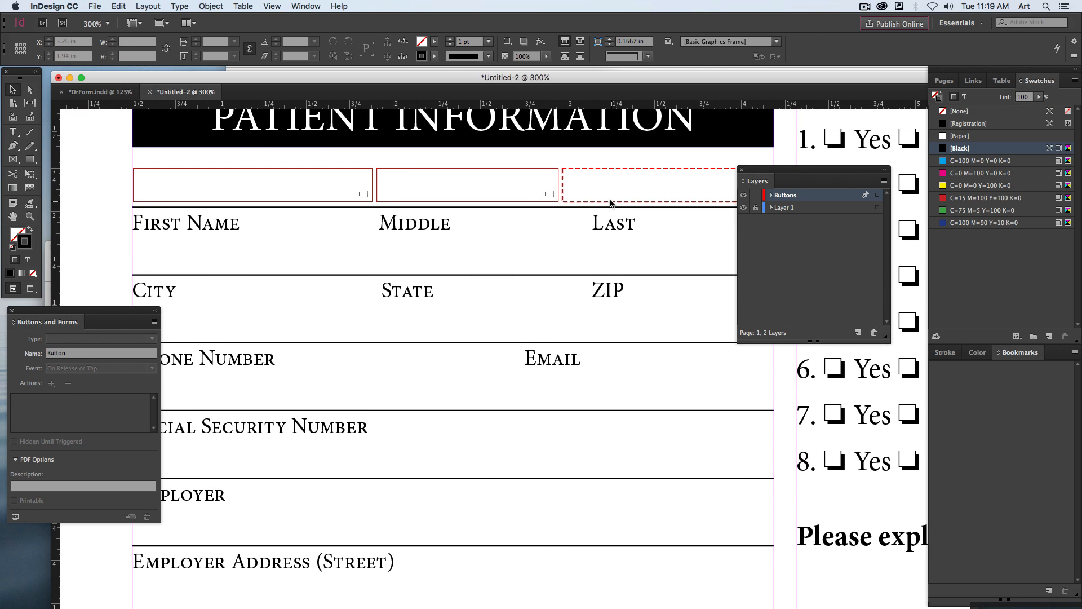
drag(612, 201, 190, 274)
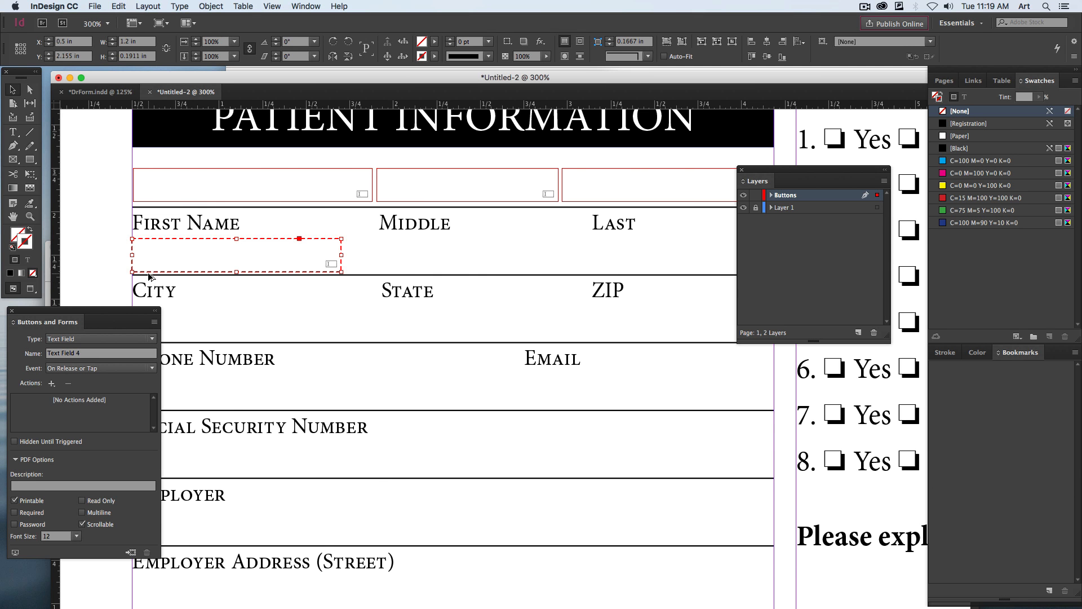
drag(150, 277, 590, 276)
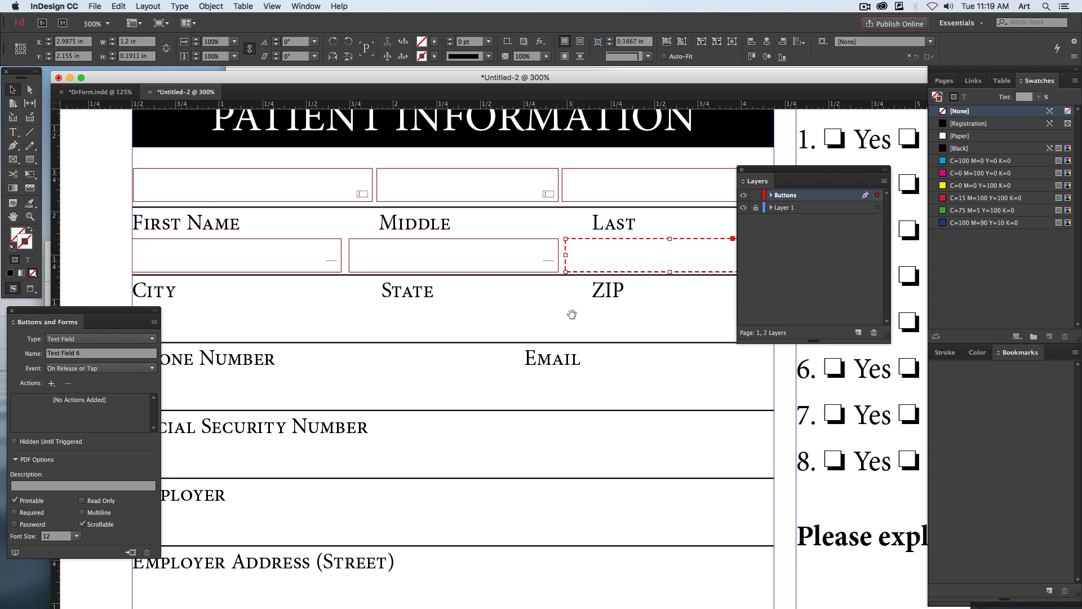
Step: Duplicate the ZIP field above Phone Number, nudge it up off the line and widen it to about 2.17 in
drag(572, 314, 462, 300)
drag(366, 324, 525, 309)
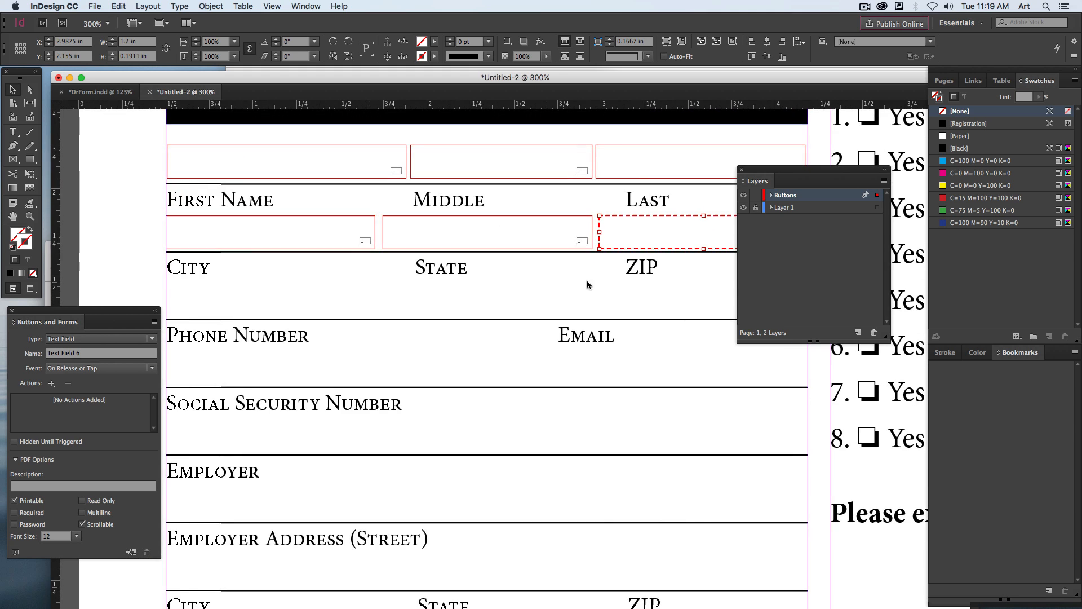
drag(641, 251, 205, 314)
key(Up)
key(Up)
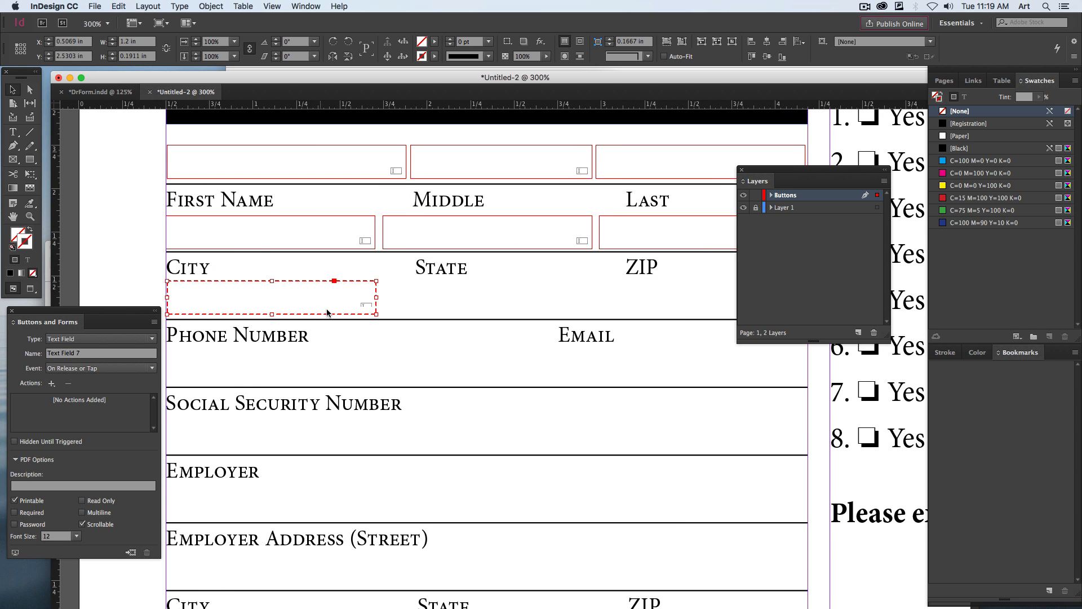
drag(376, 300, 544, 301)
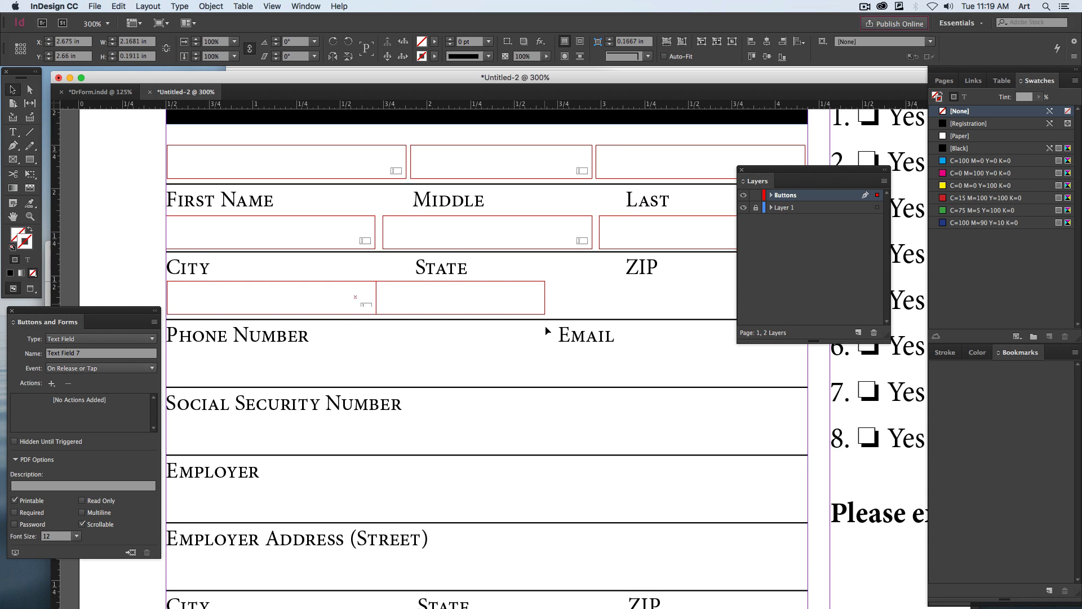
Step: Duplicate the Phone Number field above Email, fit it to the column's edge and close the Layers panel
drag(543, 358, 442, 360)
drag(359, 317, 625, 327)
drag(328, 300, 446, 300)
click(338, 368)
drag(333, 370, 393, 356)
click(742, 170)
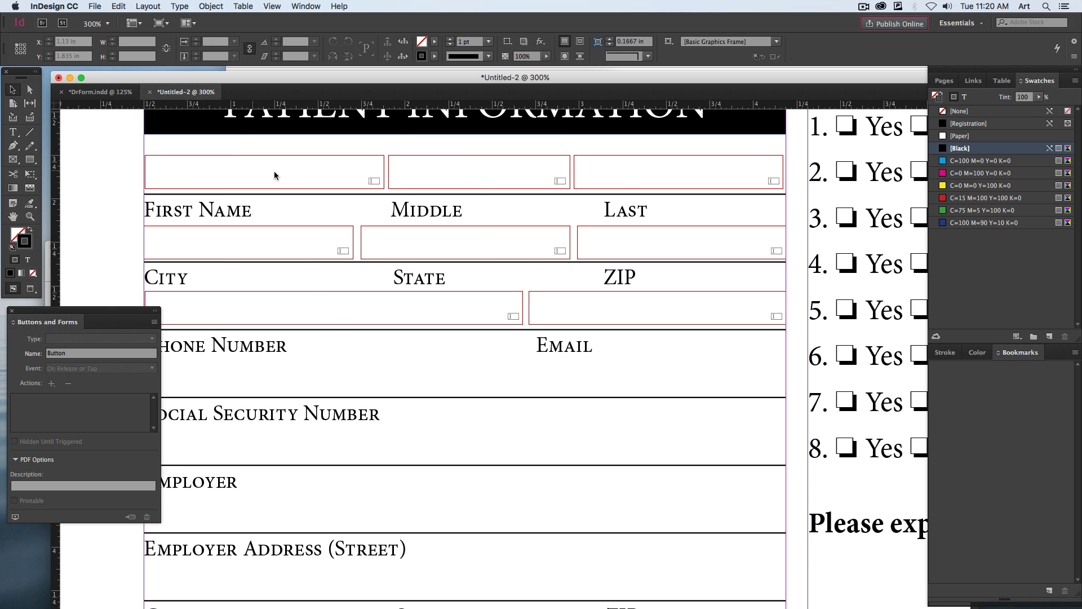
Step: Review the remaining field lines down to the responsibility checkbox, fit the page in the window and show the Layers panel again
drag(426, 396, 442, 283)
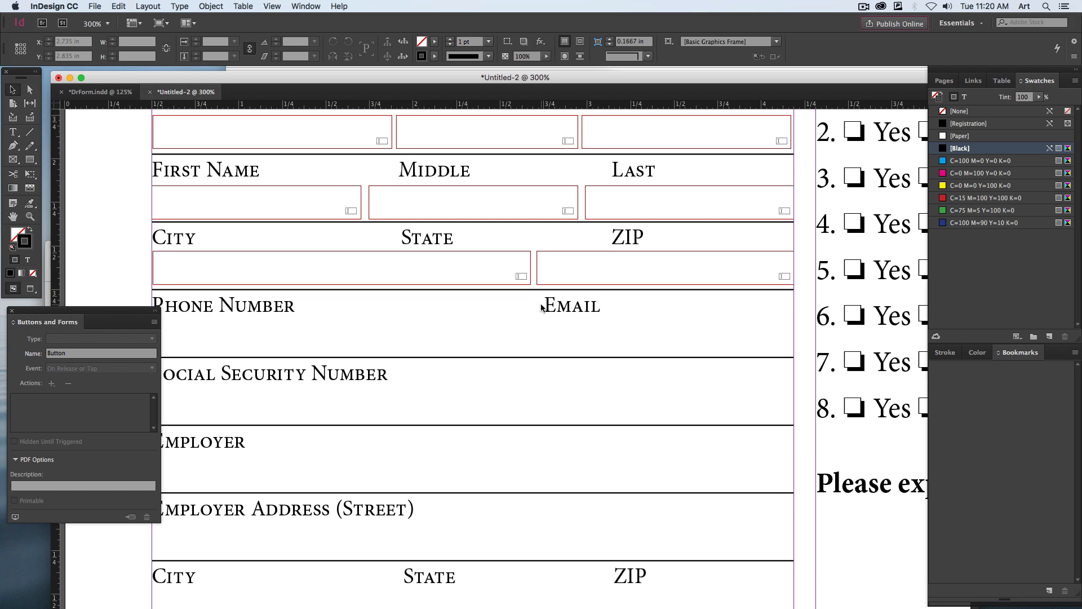
scroll(546, 361, down, 15)
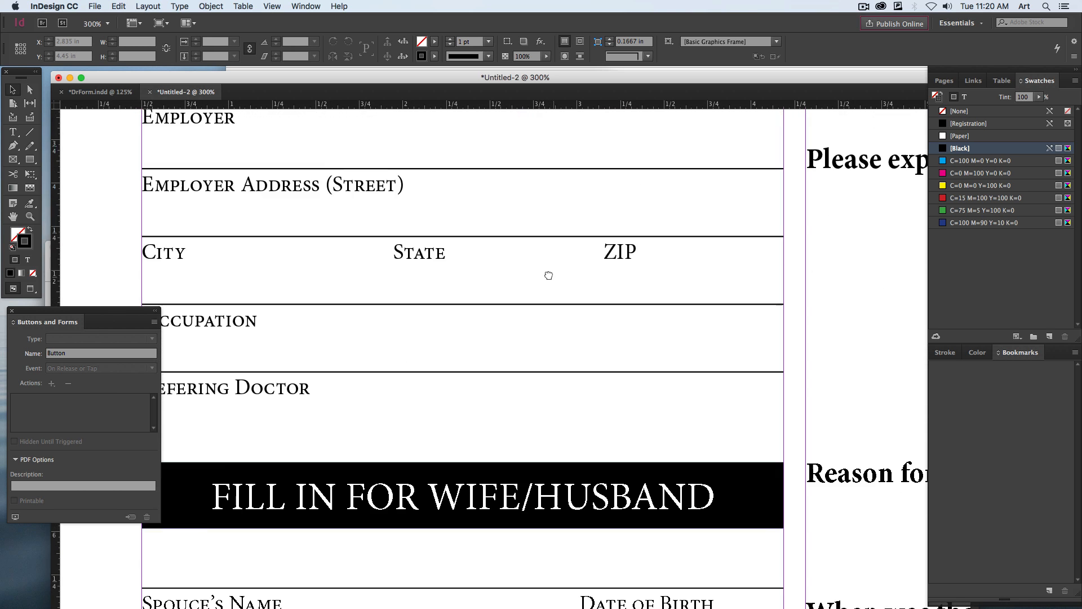
scroll(555, 250, down, 10)
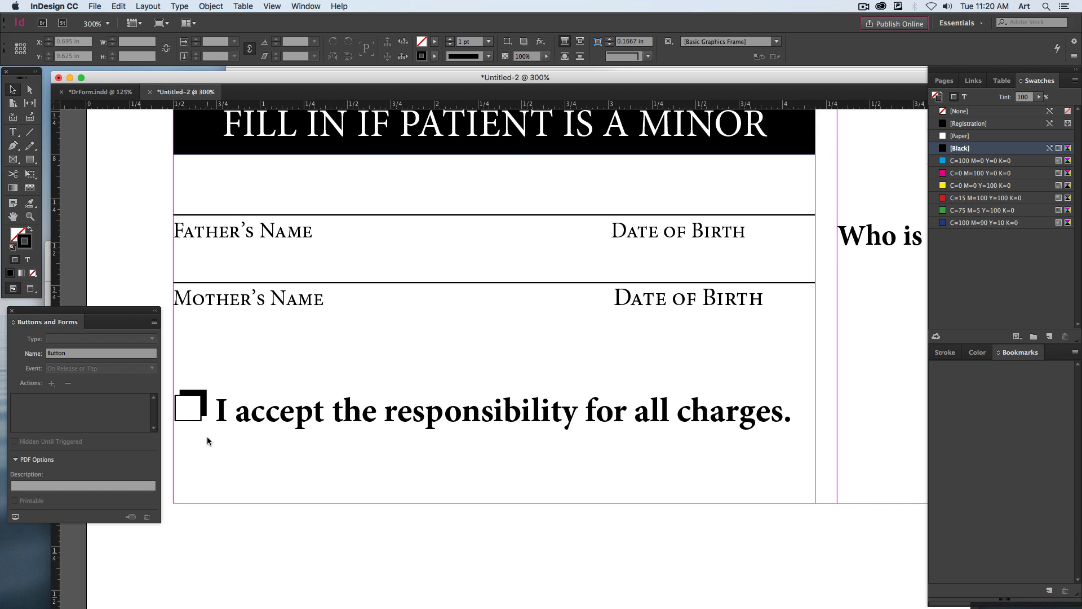
key(super+0)
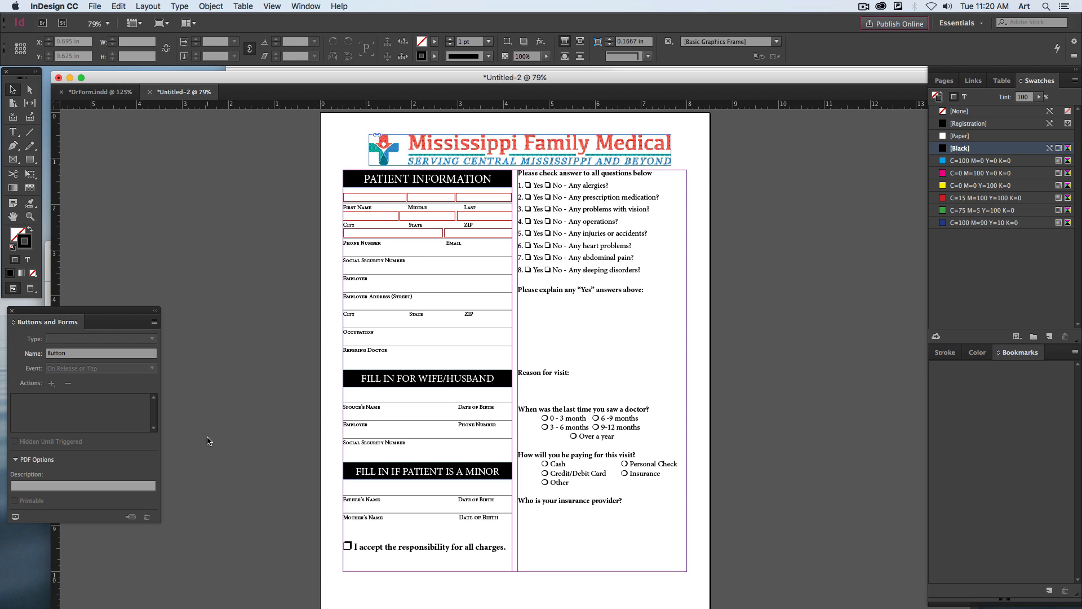
key(F7)
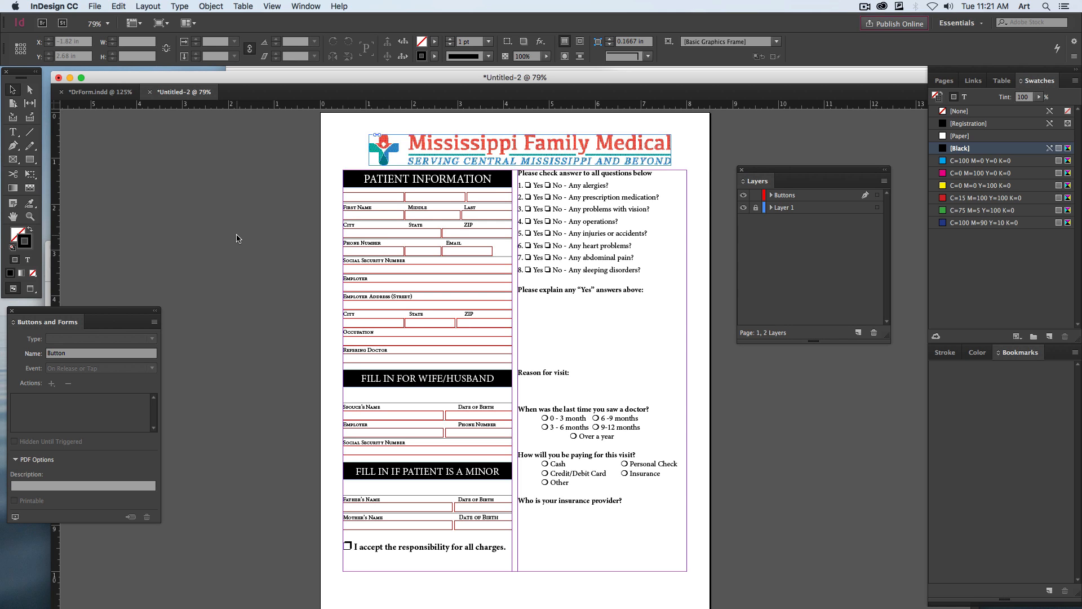
Step: Check the completed text fields in the left column and zoom in to 300% on the Yes/No questions
key(super+=)
key(super+=)
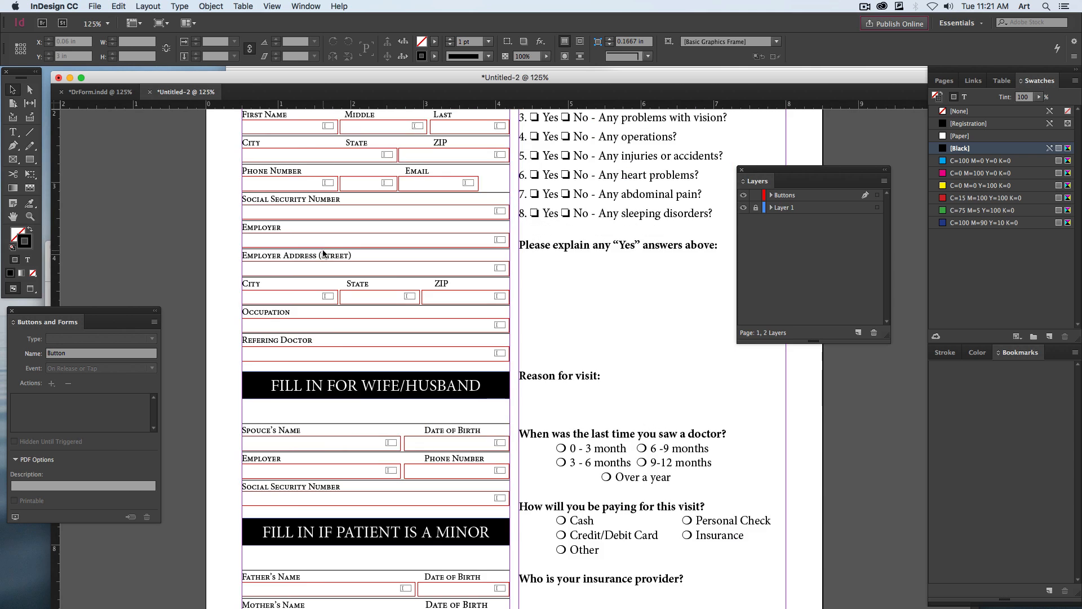
drag(237, 438, 235, 452)
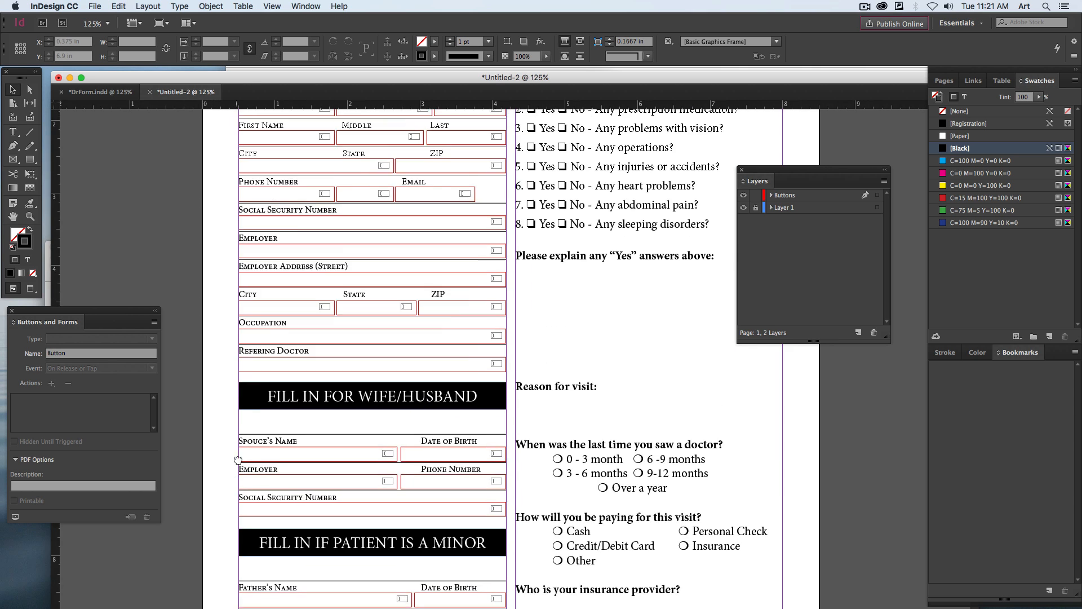
drag(520, 204, 410, 379)
key(super+=)
key(super+=)
key(super+=)
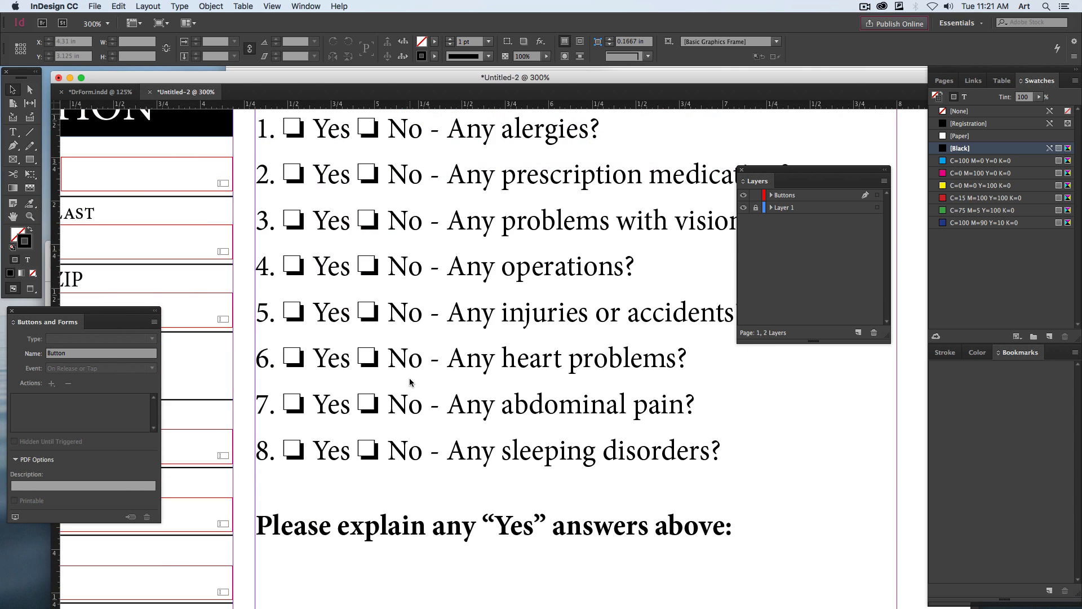
Step: Set the stroke to None and draw a rectangle about 0.125 × 0.135 in over question 1's Yes box
scroll(415, 367, up, 3)
scroll(416, 367, left, 2)
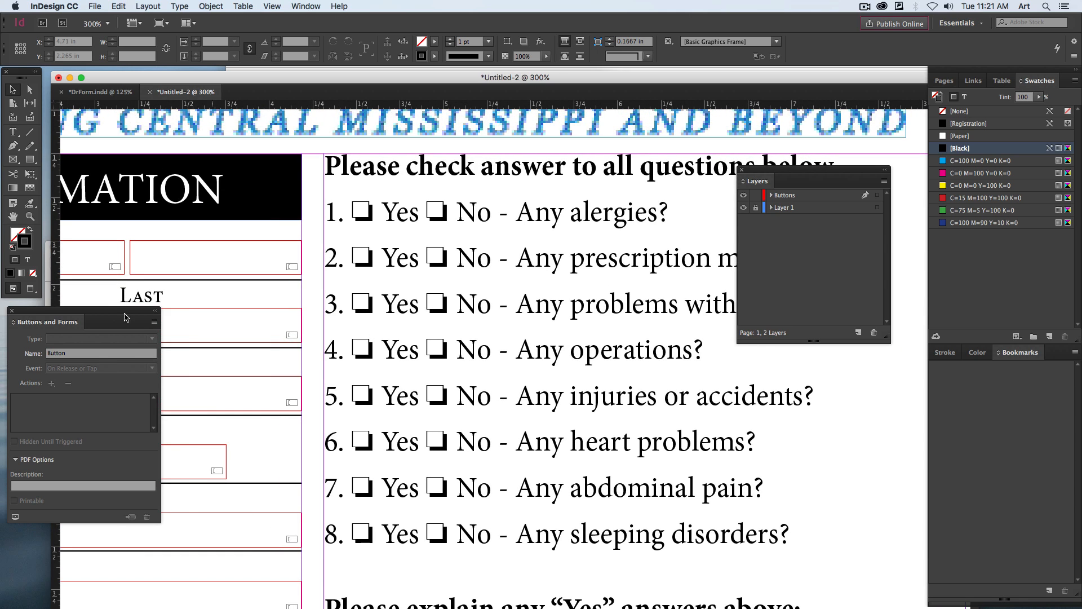
drag(50, 312, 86, 294)
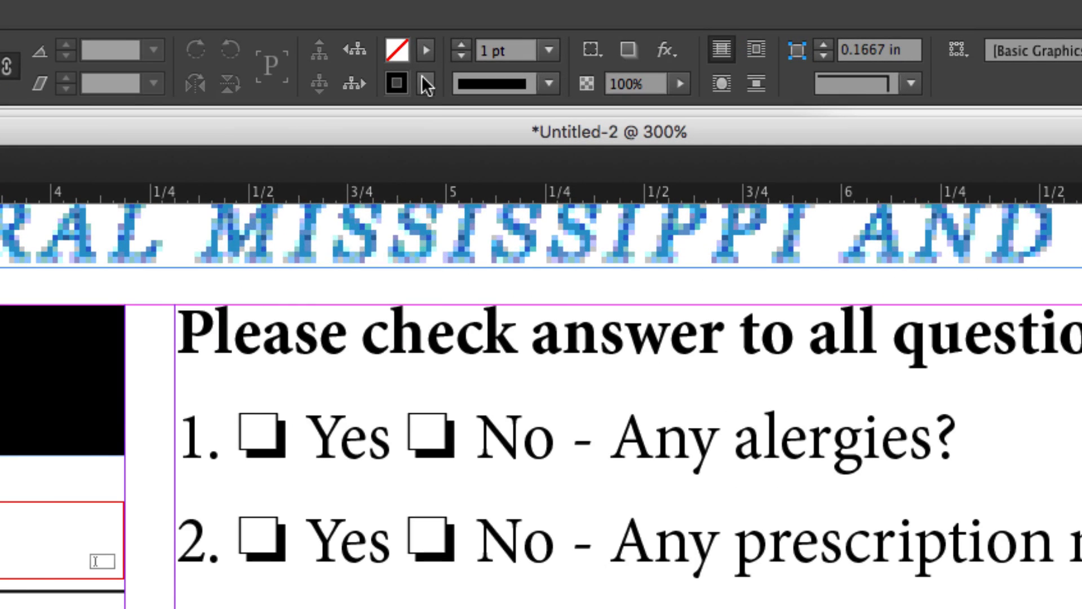
click(428, 75)
click(235, 133)
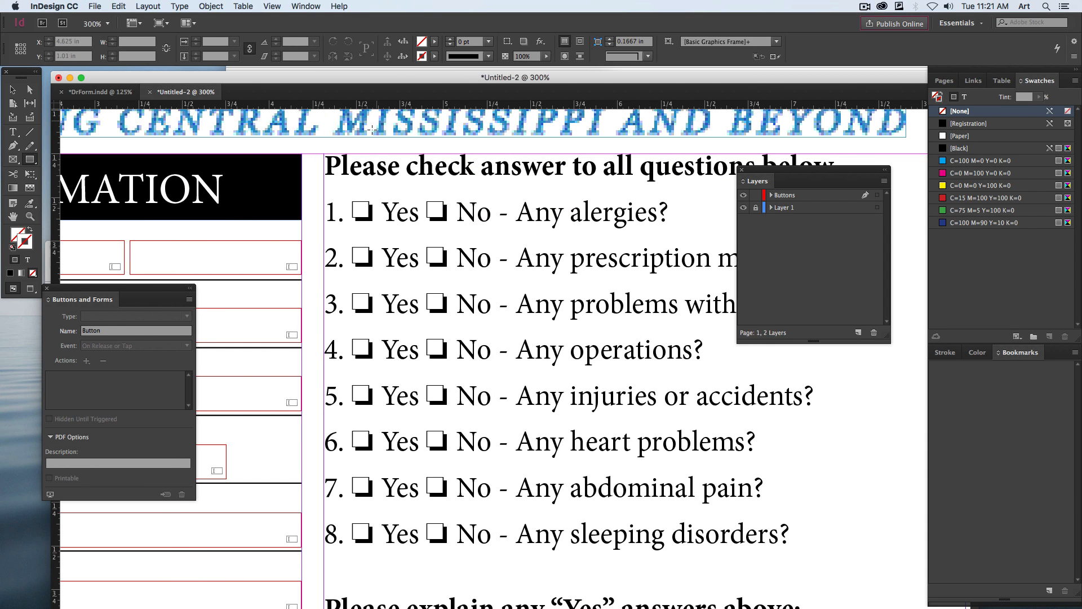
drag(353, 216, 374, 193)
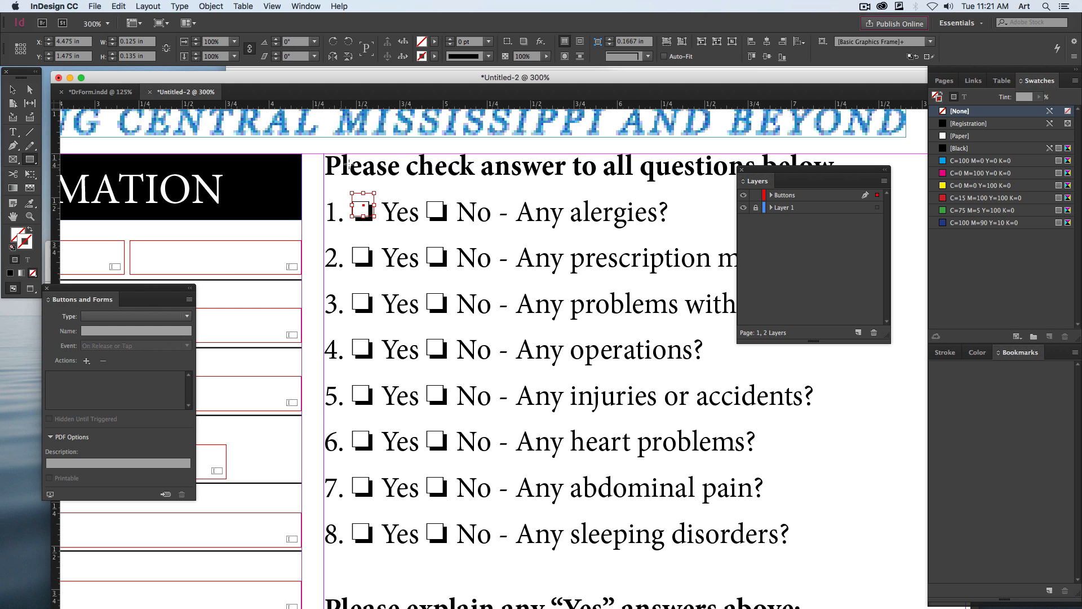
Step: Convert the small rectangle over question 1's Yes box into a Check Box form field
drag(188, 282, 282, 162)
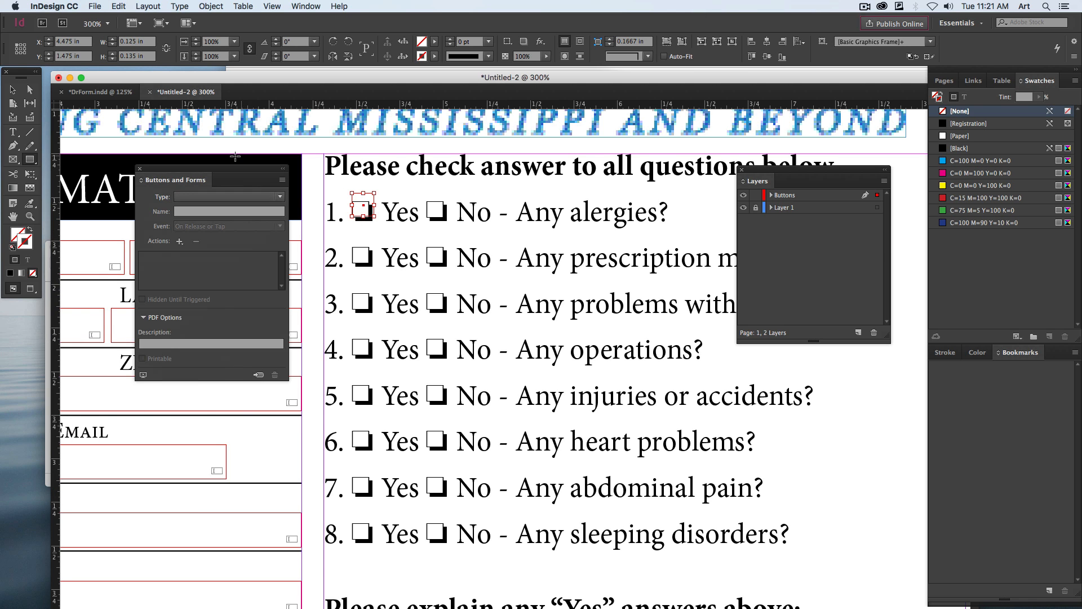
click(141, 220)
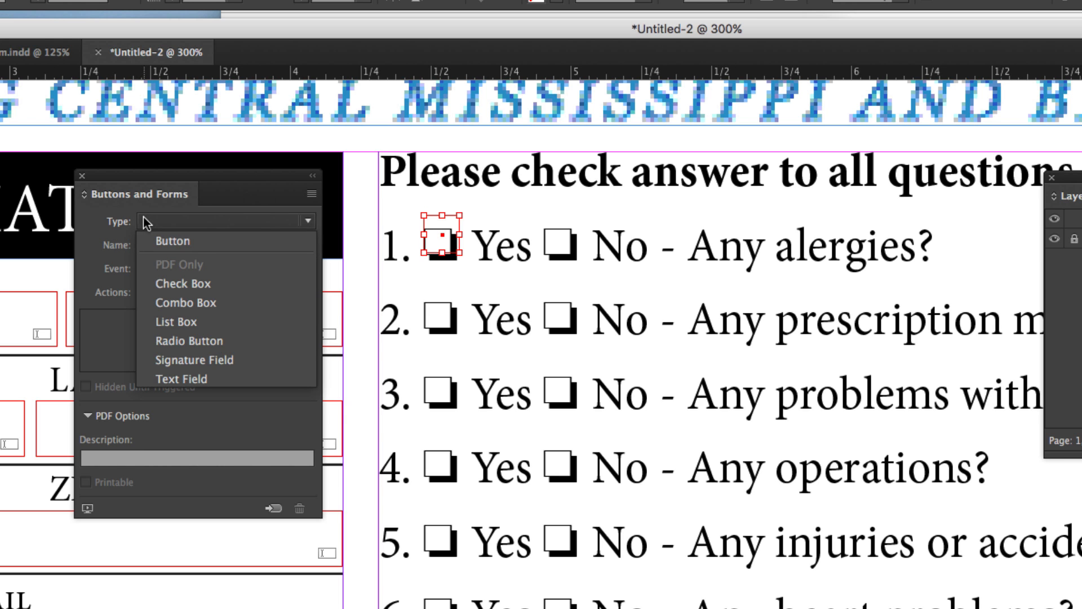
click(179, 283)
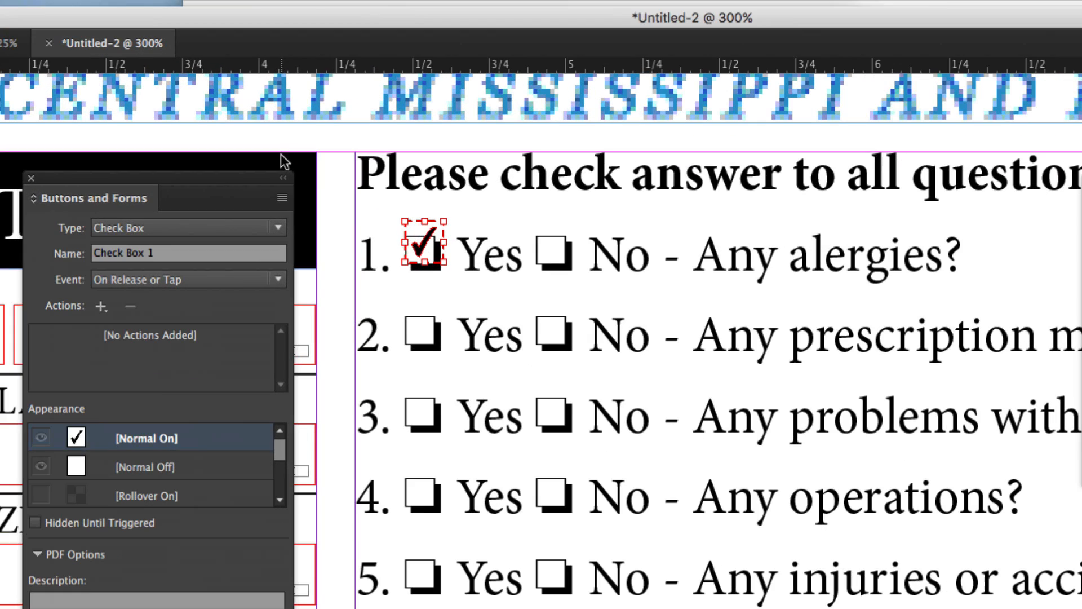
Step: Duplicate the check box onto question 1's No box, and copy the pair down onto questions 2, 3 and 4
drag(424, 248, 563, 259)
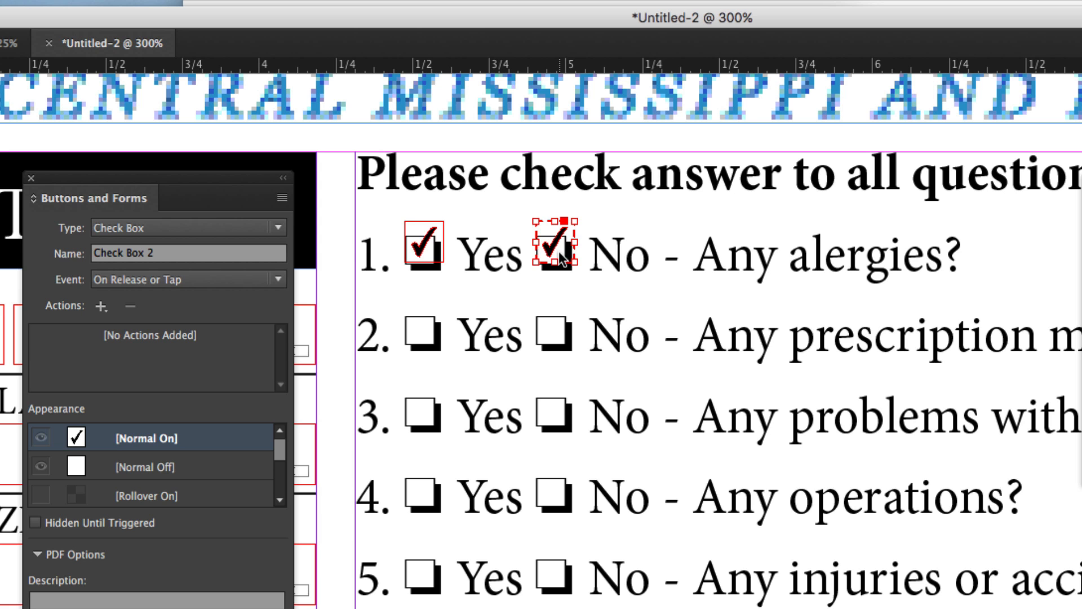
shift+click(427, 246)
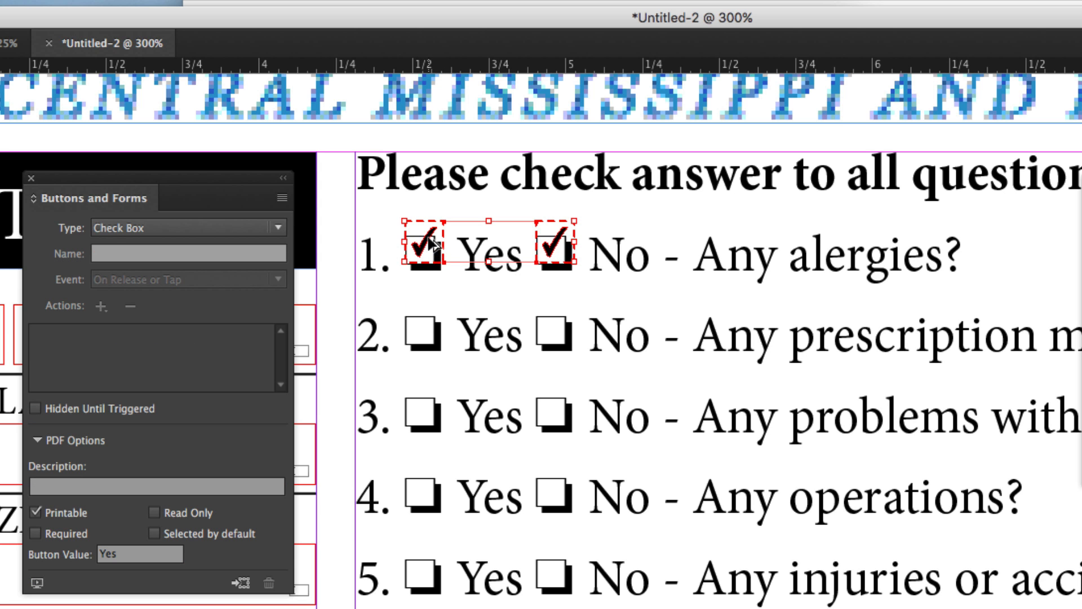
drag(429, 244, 430, 325)
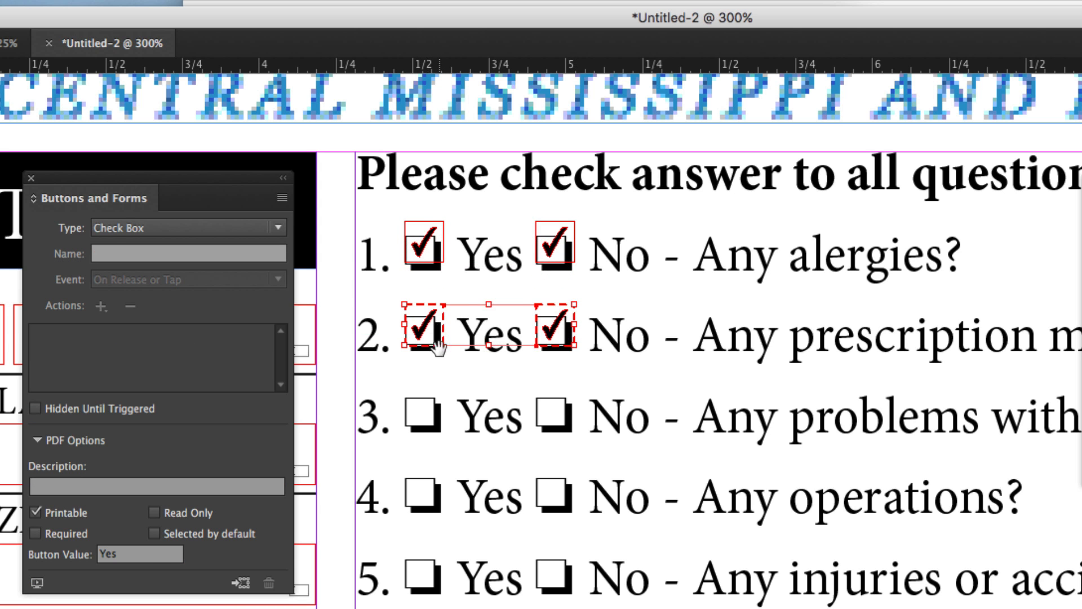
scroll(437, 346, down, 3)
drag(427, 186, 427, 335)
scroll(427, 271, down, 1)
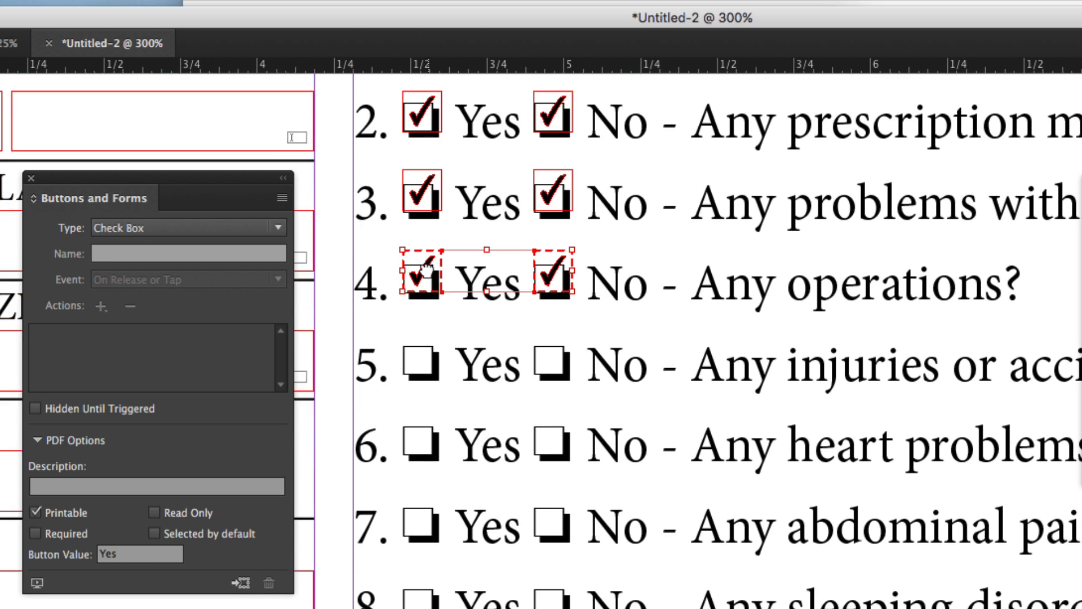
Step: Duplicate question 4's pair of check boxes onto the Yes and No boxes of questions 5 through 8
scroll(427, 270, down, 1)
shift+click(423, 272)
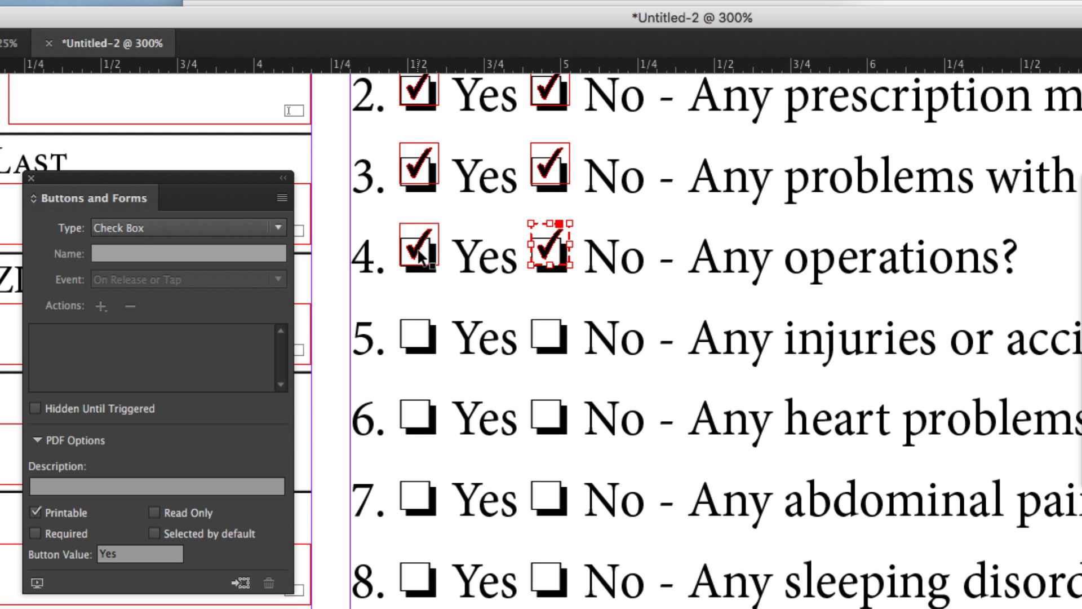
click(469, 230)
click(424, 245)
shift+click(556, 248)
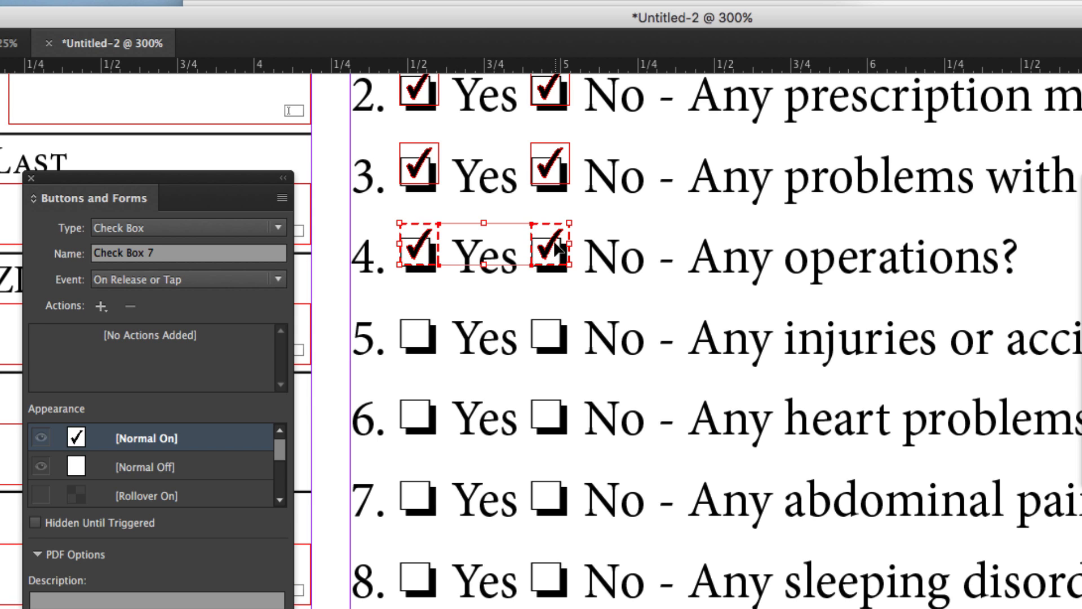
drag(555, 248, 555, 330)
scroll(544, 248, down, 2)
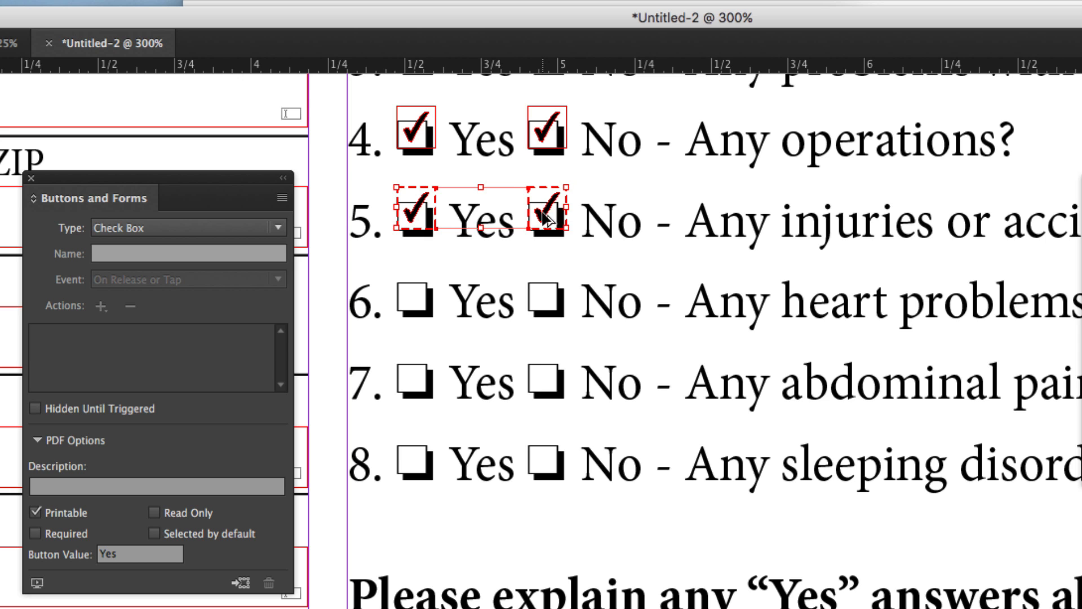
drag(545, 217, 544, 301)
scroll(544, 300, down, 2)
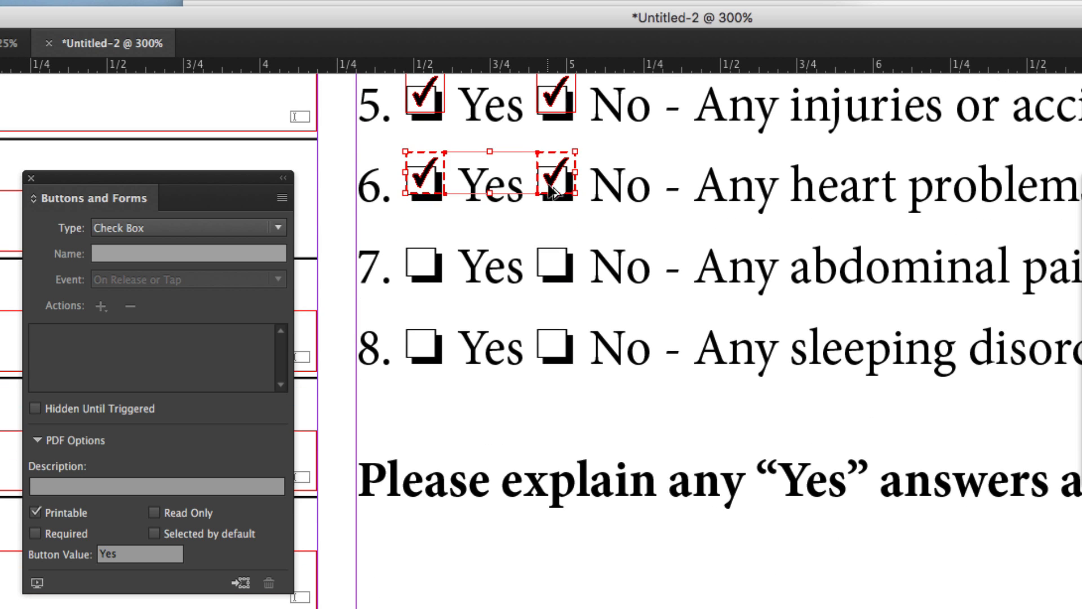
drag(550, 190, 551, 345)
click(574, 398)
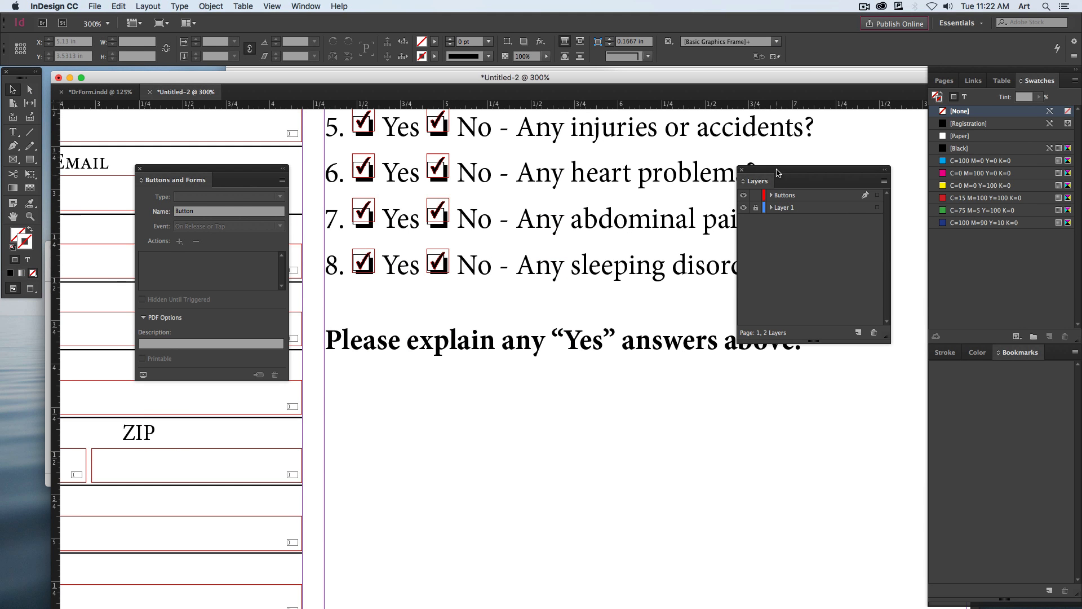
Step: Draw a rectangle about 3.49 × 1.46 in below "Please explain any 'Yes' answers above:"
drag(778, 172, 918, 173)
scroll(671, 358, down, 5)
scroll(671, 261, right, 1)
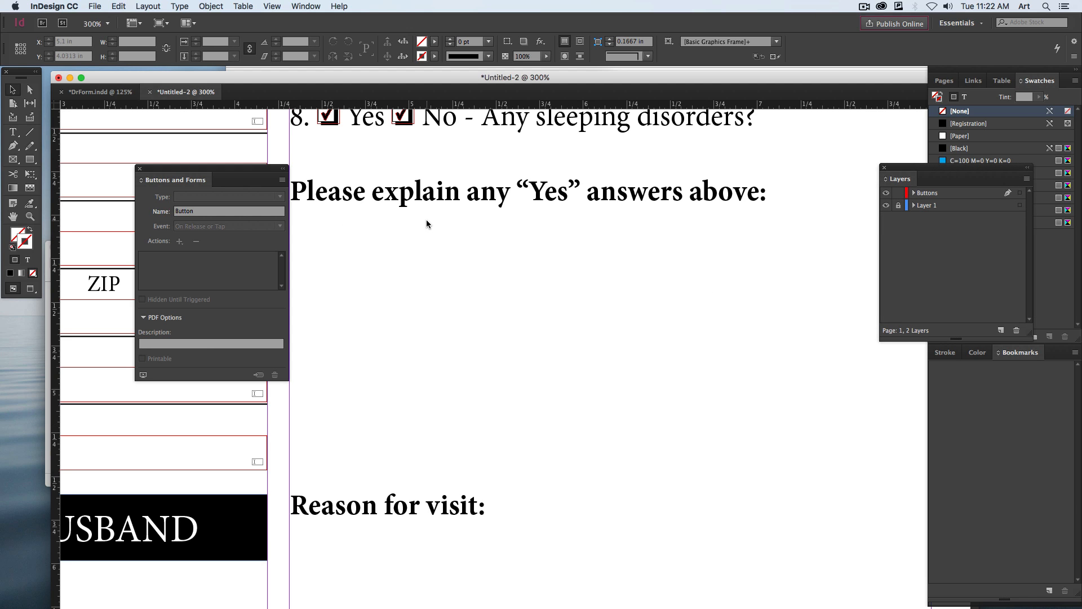
click(30, 159)
mouse_move(305, 215)
mouse_down()
mouse_move(540, 389)
mouse_move(915, 468)
mouse_up()
scroll(748, 394, right, 4)
scroll(747, 395, left, 5)
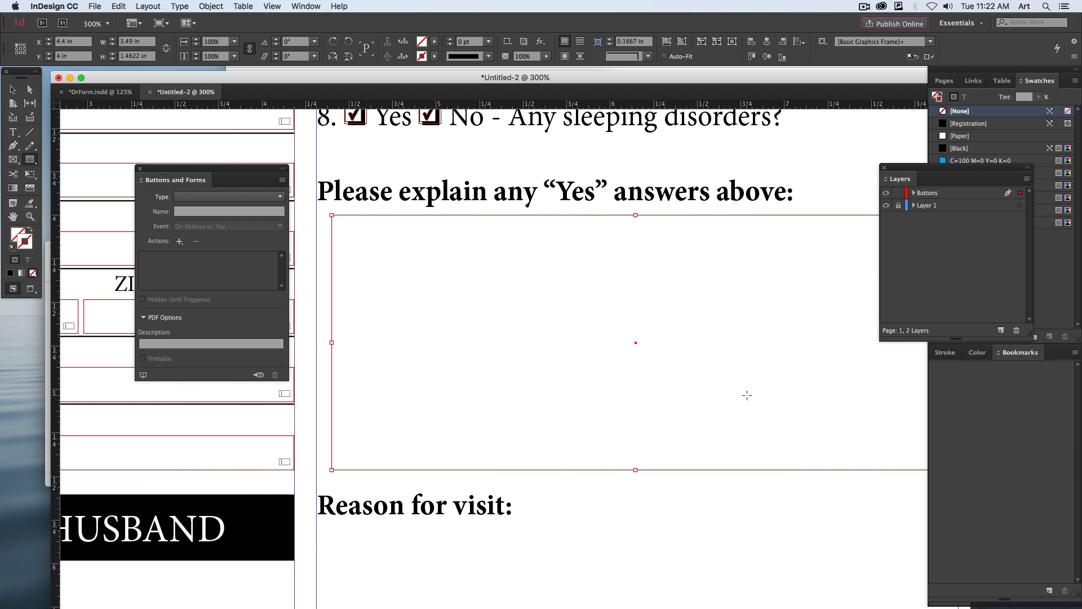
scroll(747, 394, right, 2)
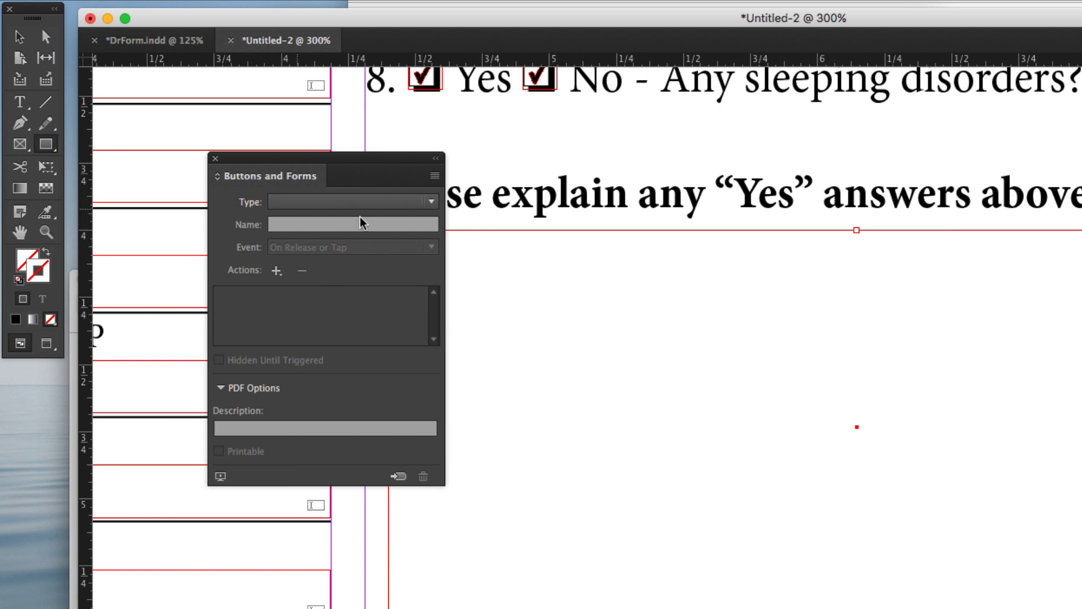
Step: Convert the explanation rectangle into a Text Field and set its font size to 10
key(v)
click(562, 258)
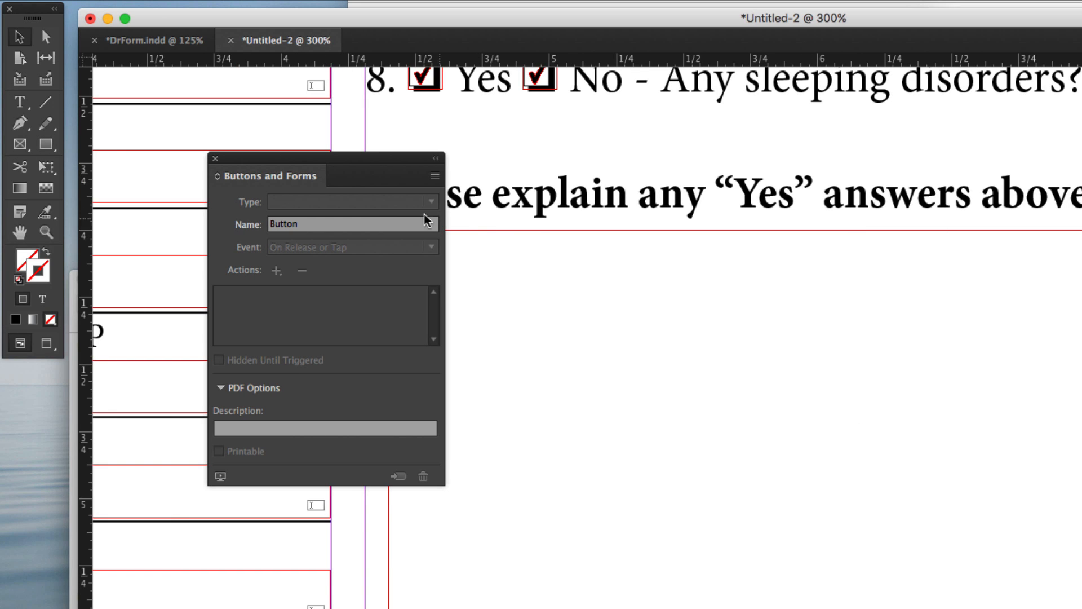
click(513, 240)
click(295, 198)
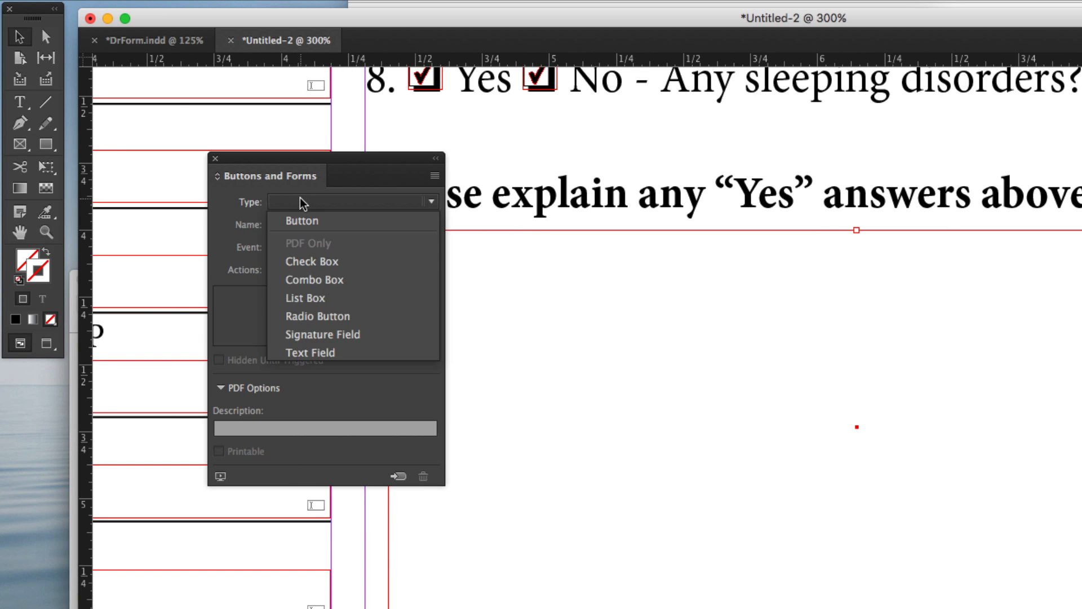
click(339, 353)
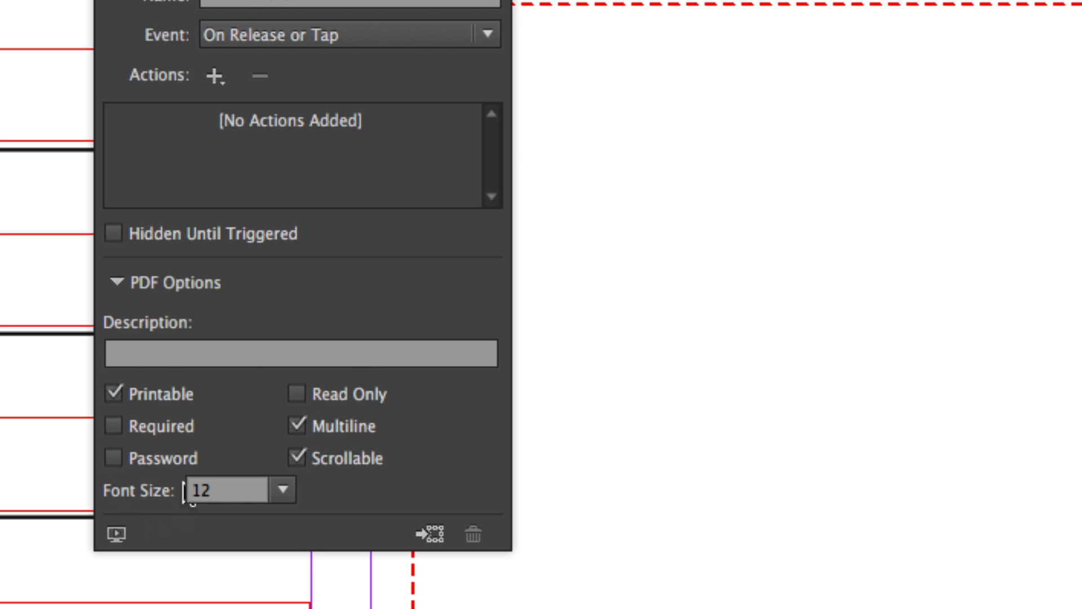
click(284, 498)
click(239, 560)
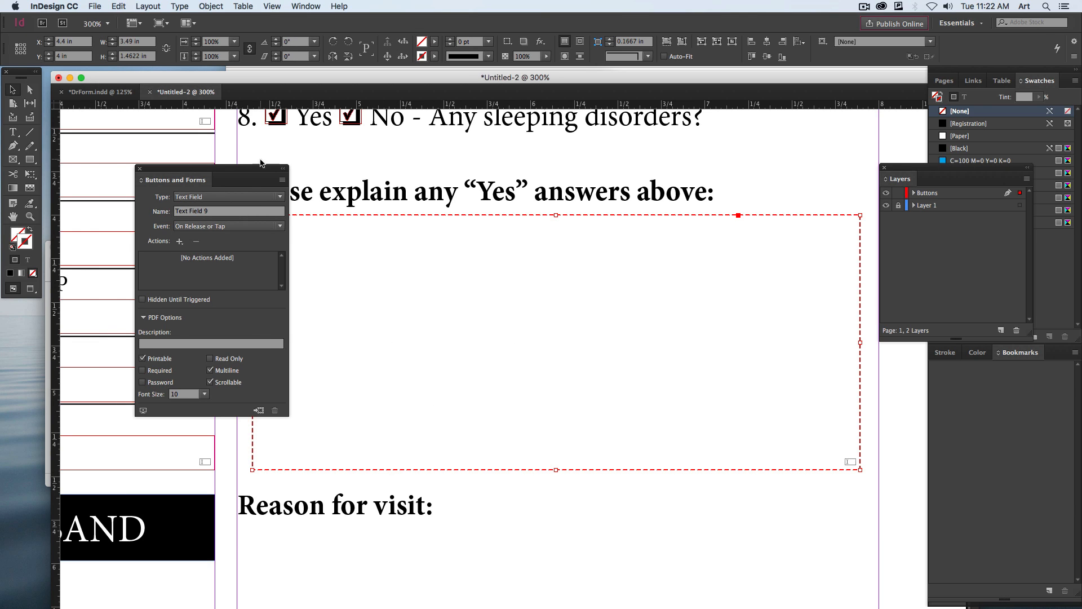
drag(231, 167, 178, 164)
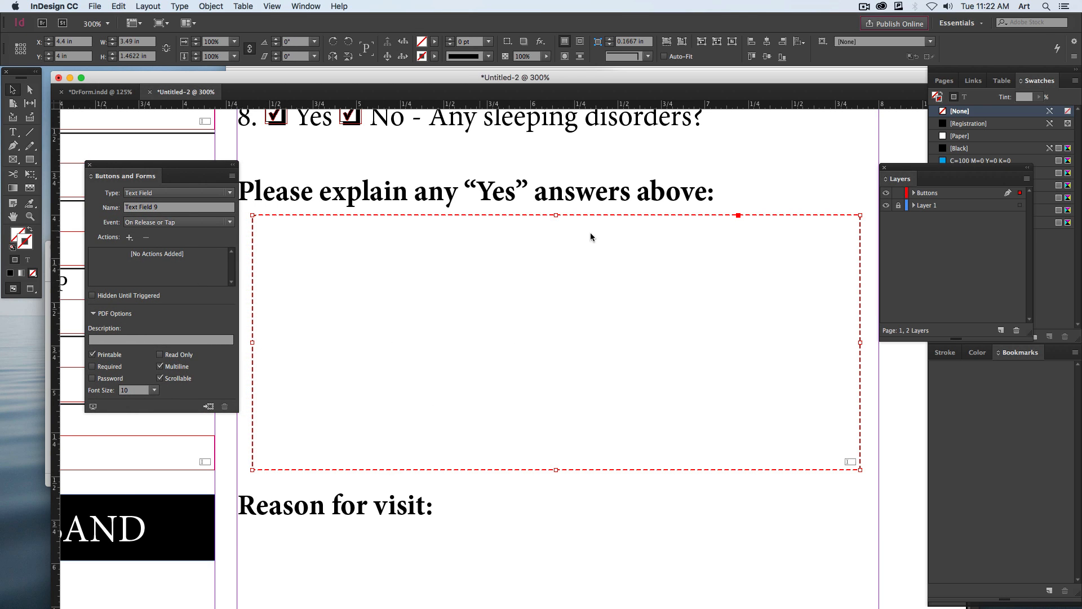
click(533, 493)
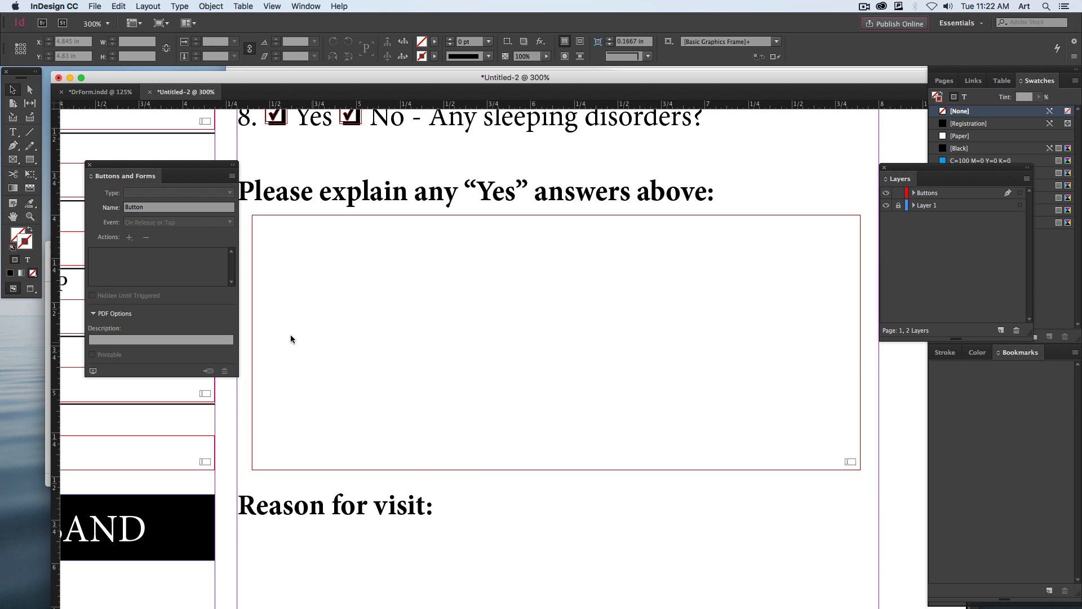
Step: Draw a rectangle frame about 2.44 × 0.68 in beside "Reason for visit:" and convert it into a Combo Box
scroll(410, 428, down, 10)
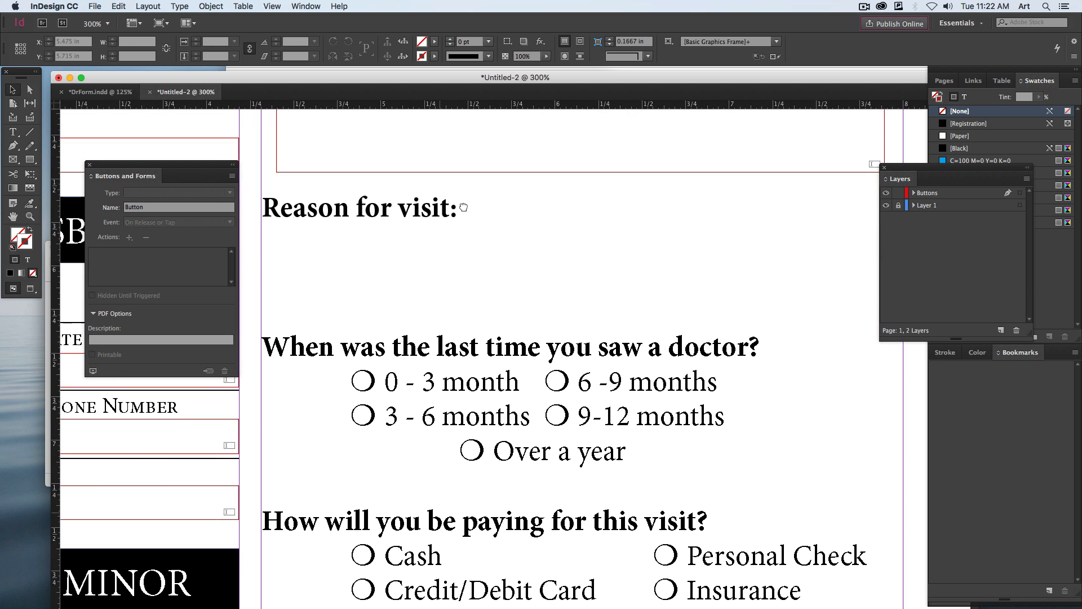
click(13, 160)
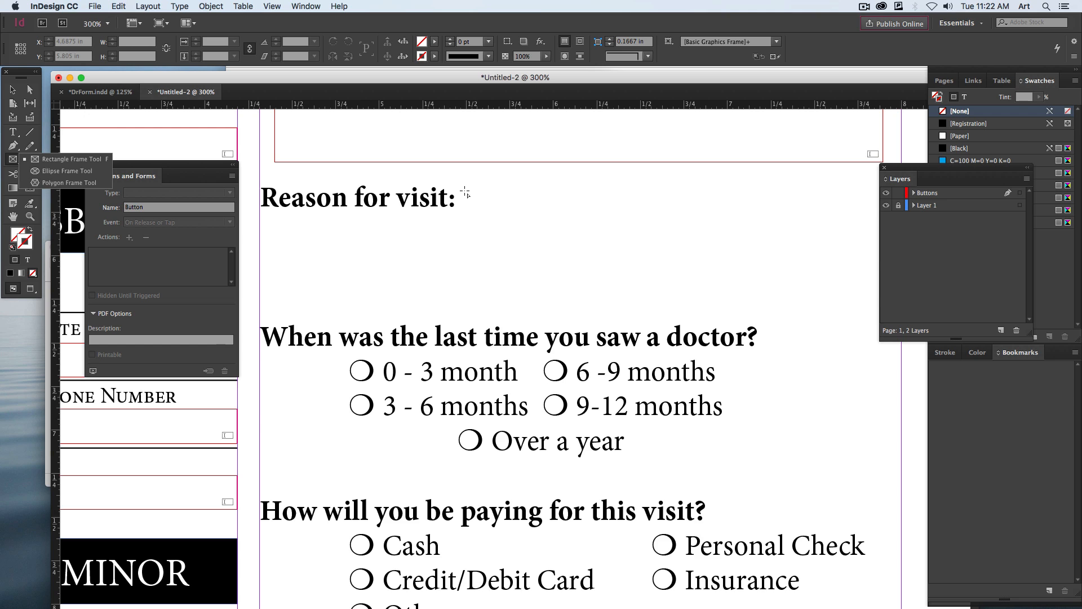
drag(461, 187, 879, 308)
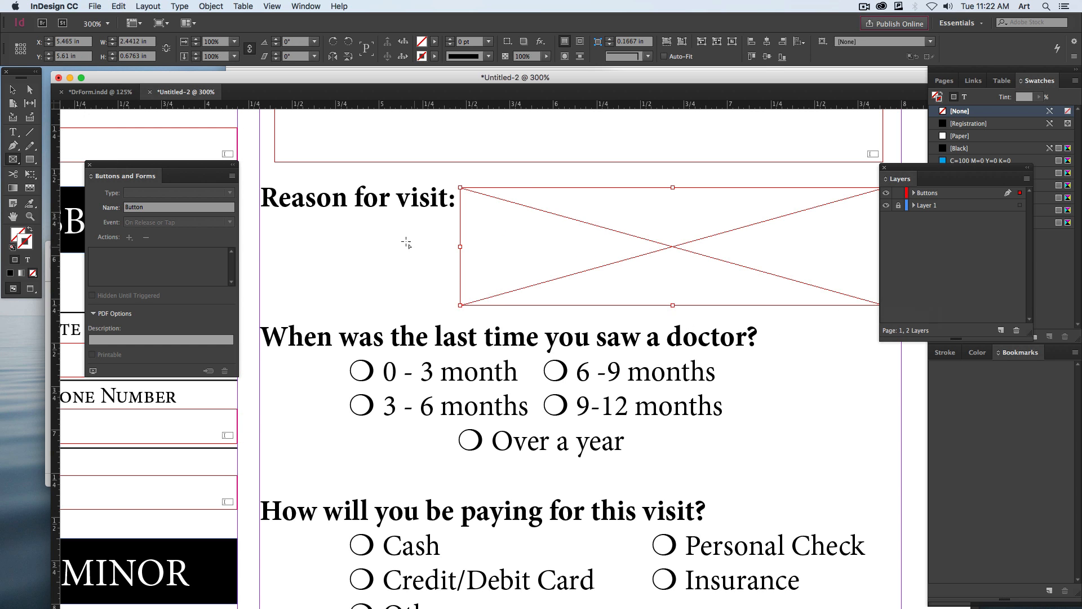
drag(378, 237, 236, 235)
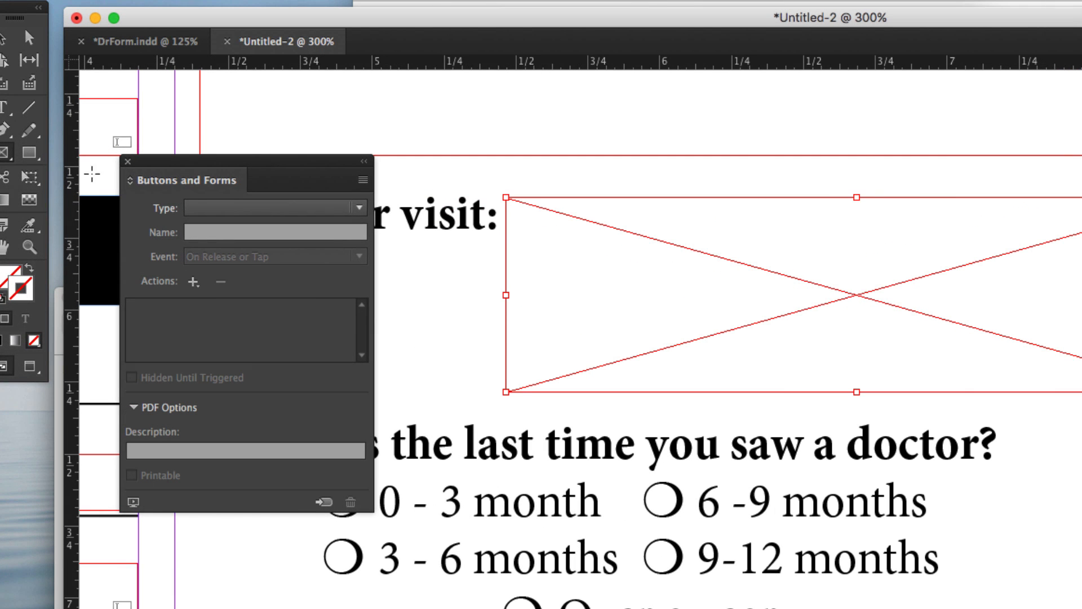
click(155, 192)
click(270, 292)
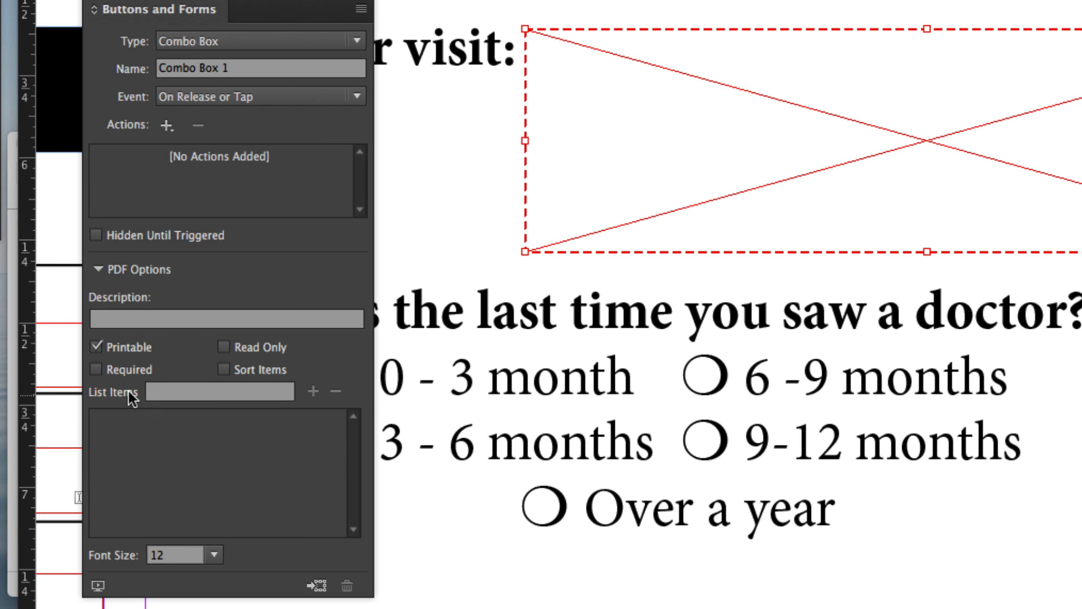
Step: Add the list items Follow Up, Medication and Alergies to the "Reason for visit" combo box
click(191, 394)
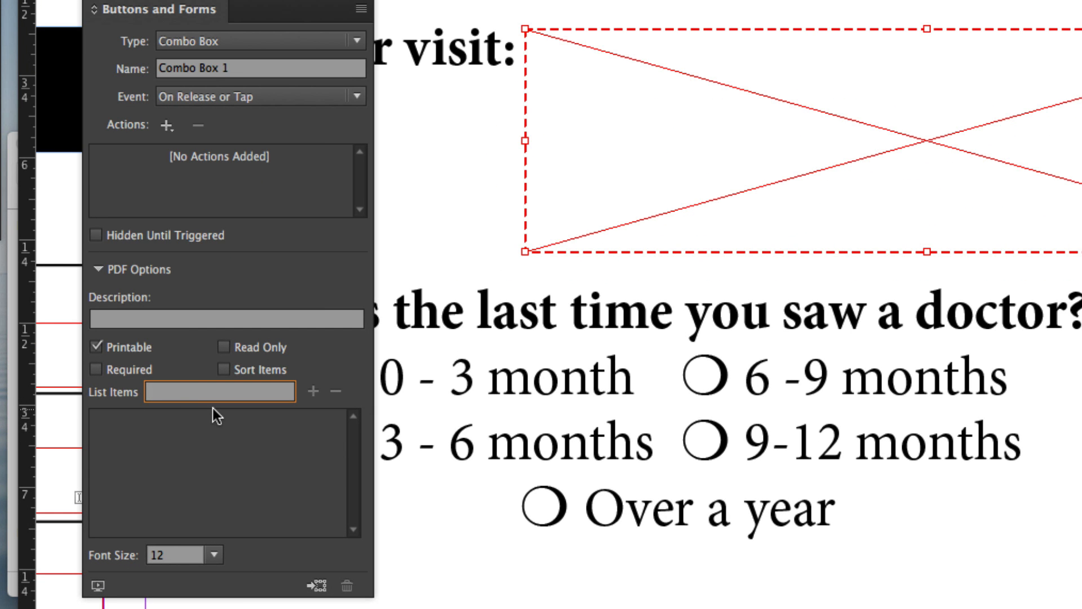
text(Follow Up)
click(313, 390)
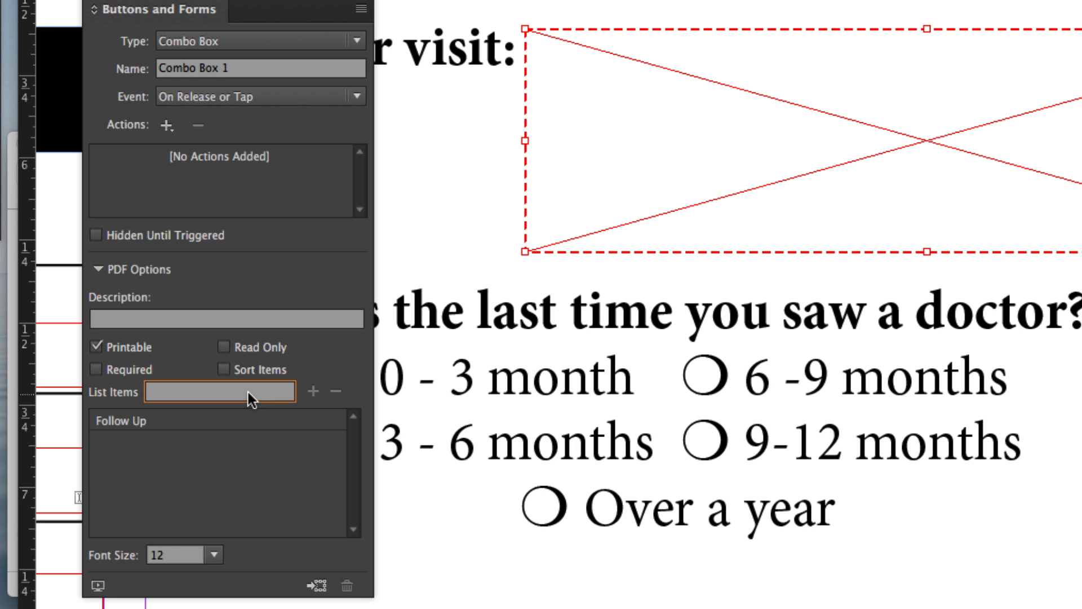
text(Medication)
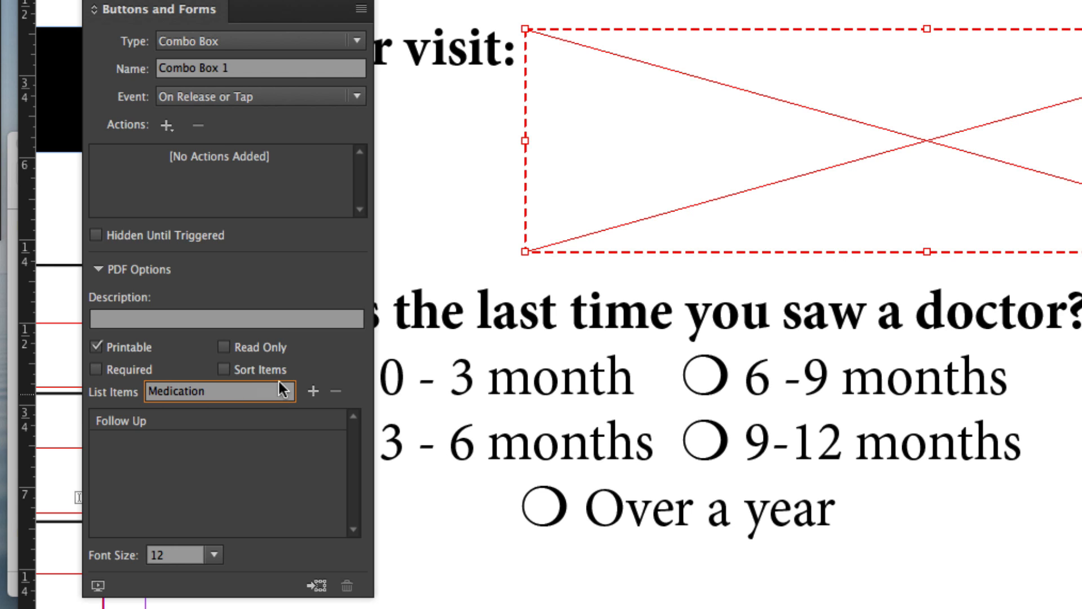
click(314, 390)
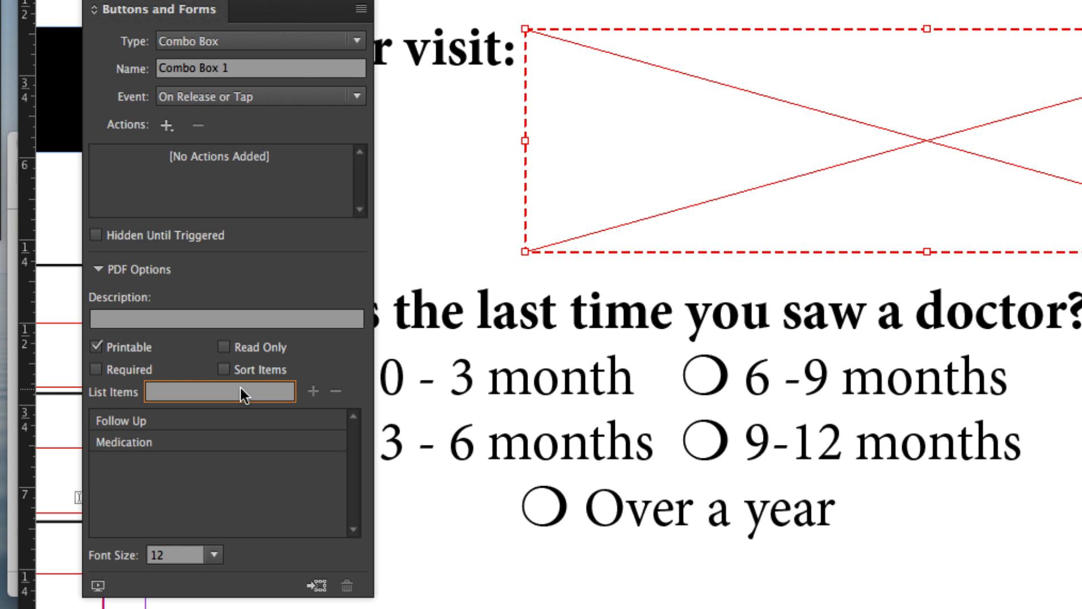
text(Alergies)
click(313, 390)
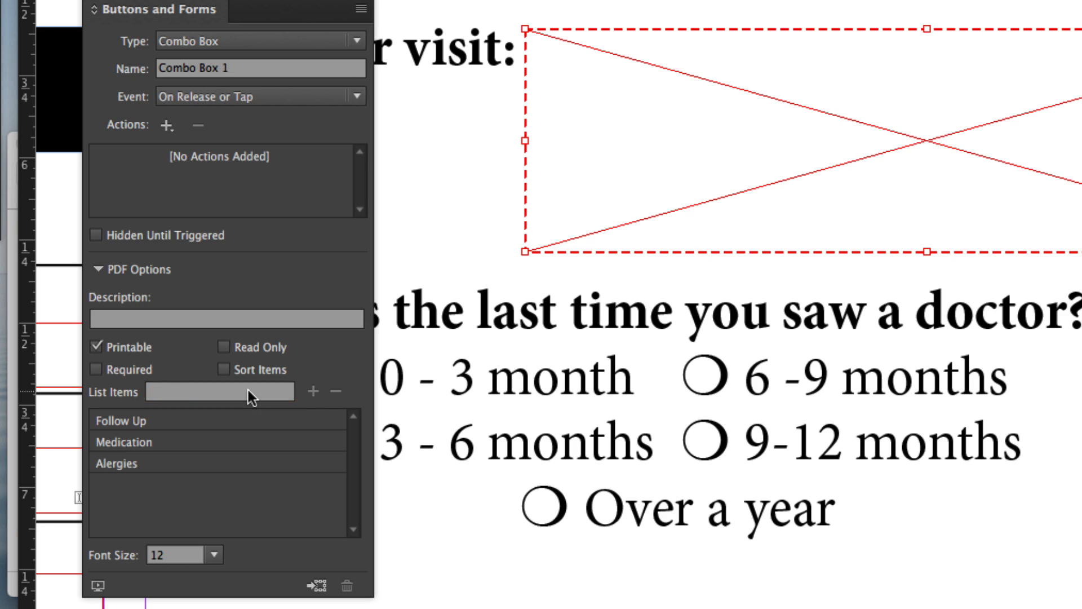
Step: Add the list item Nausia/Stomach to the "Reason for visit" combo box
click(249, 390)
text(Nausia/Stomach)
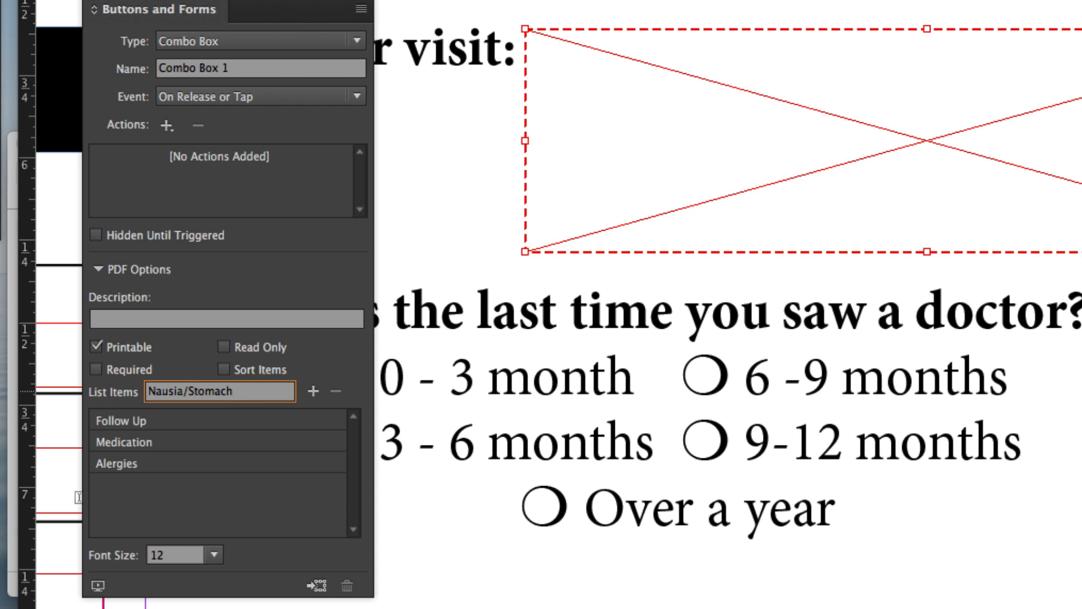
click(313, 390)
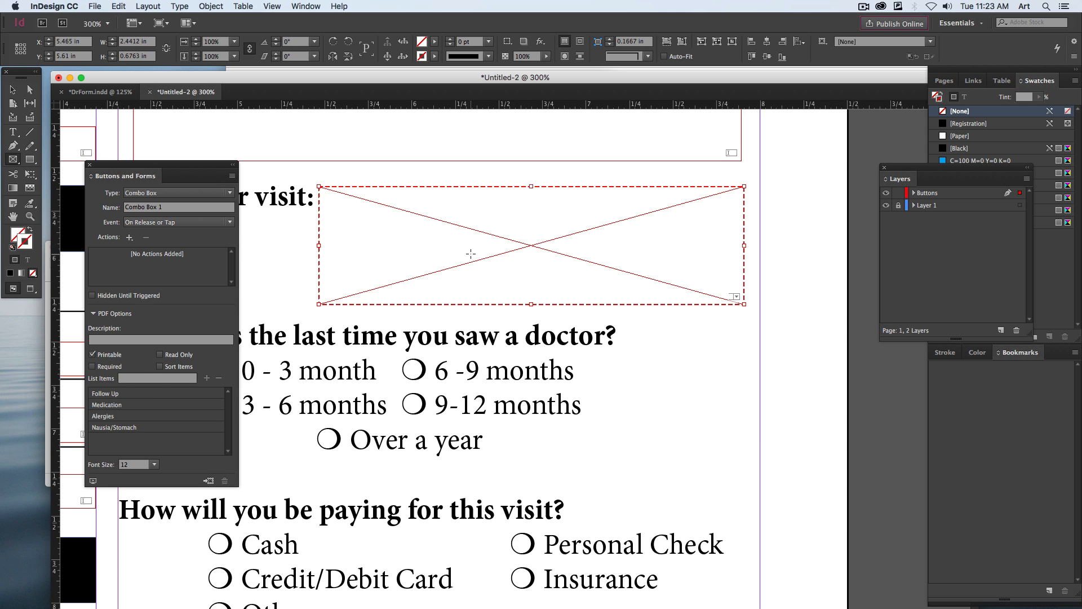
drag(117, 169, 94, 160)
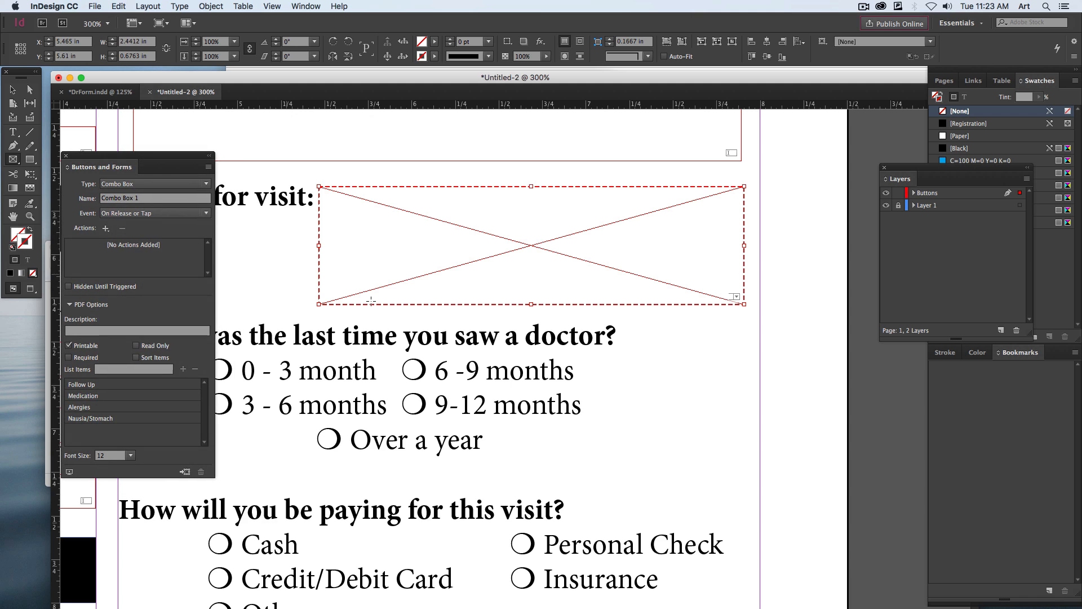
Step: Draw a square frame about 0.125 × 0.125 in over the circle in front of "0 - 3 month"
key(v)
scroll(361, 316, down, 4)
scroll(361, 315, left, 4)
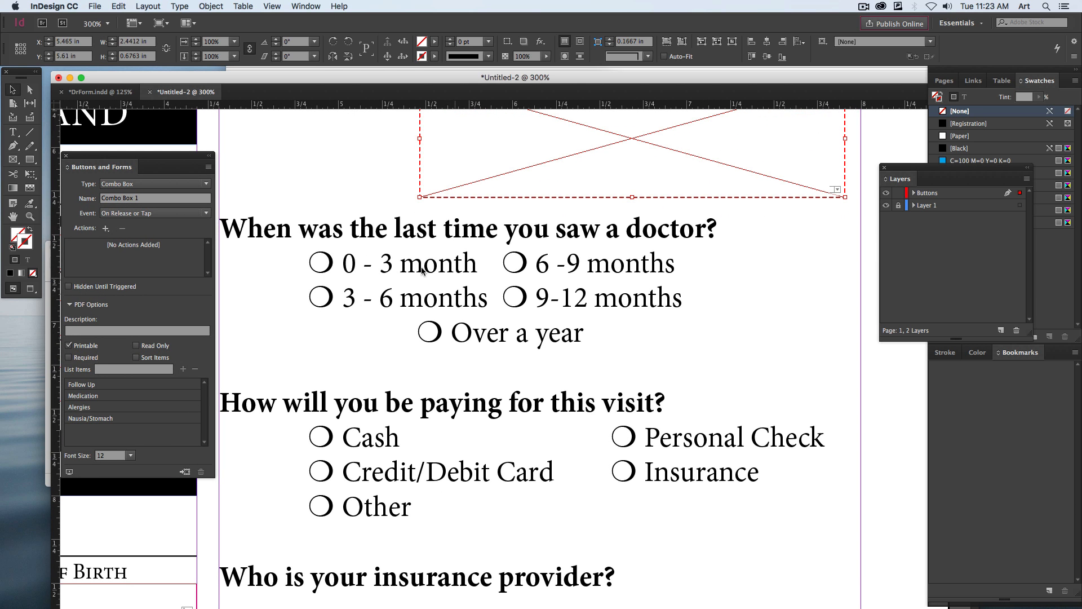
click(276, 285)
key(f)
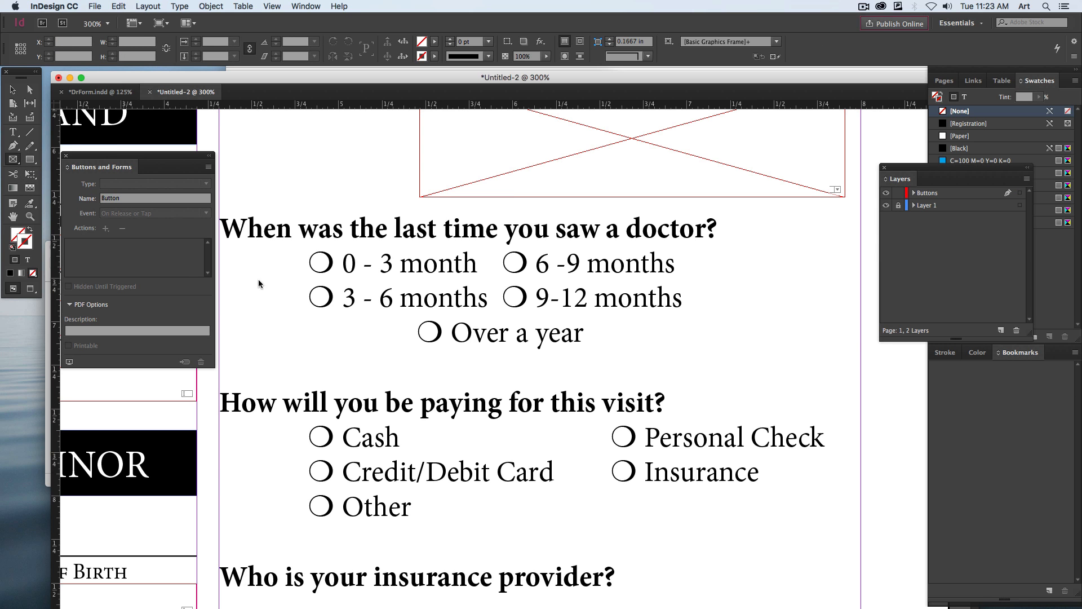
key(super+equal)
key(super+equal)
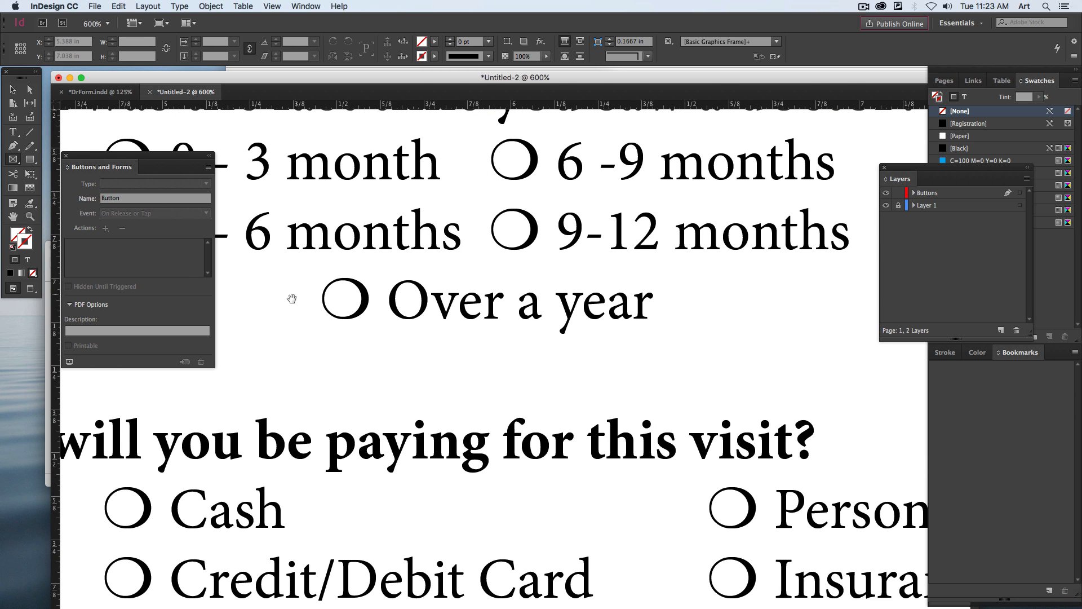
drag(291, 298, 447, 388)
drag(256, 271, 300, 227)
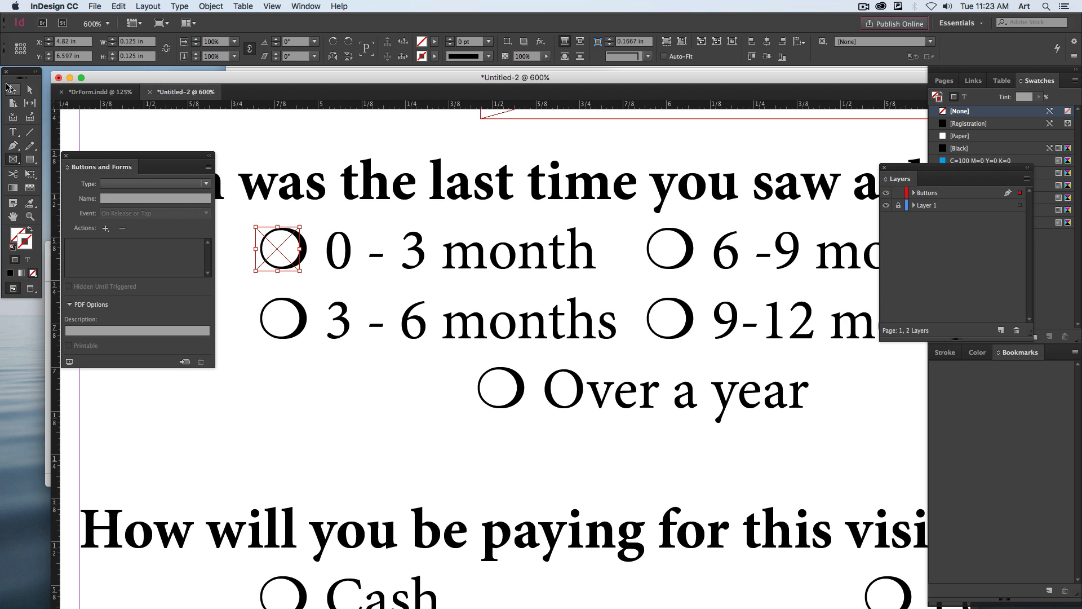
Step: Convert the small frame at "0 - 3 month" into a Radio Button and centre it on the printed circle
key(v)
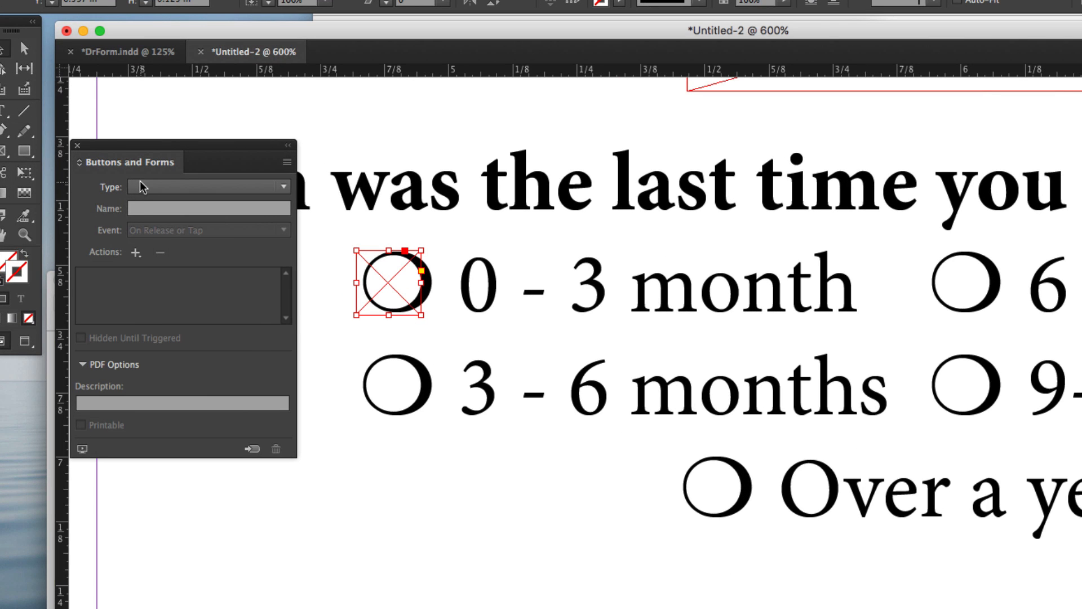
click(107, 184)
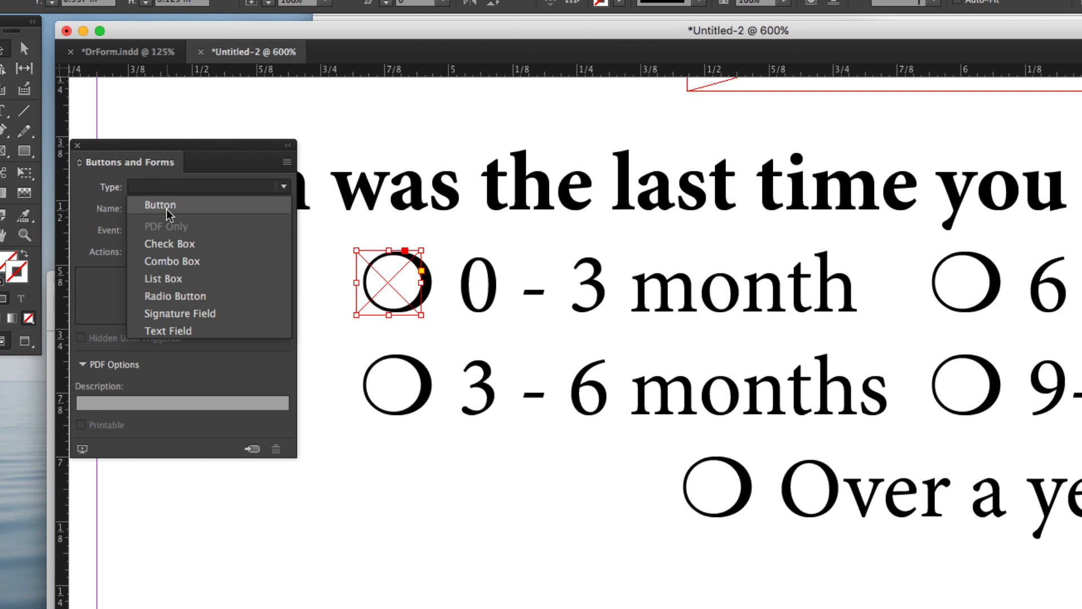
click(190, 296)
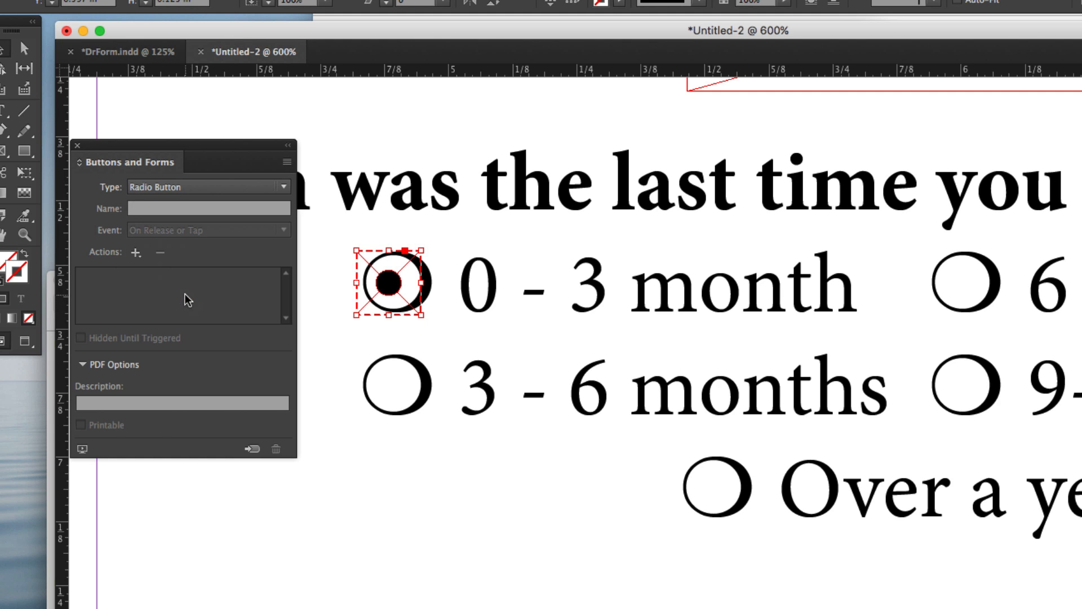
drag(388, 282, 397, 287)
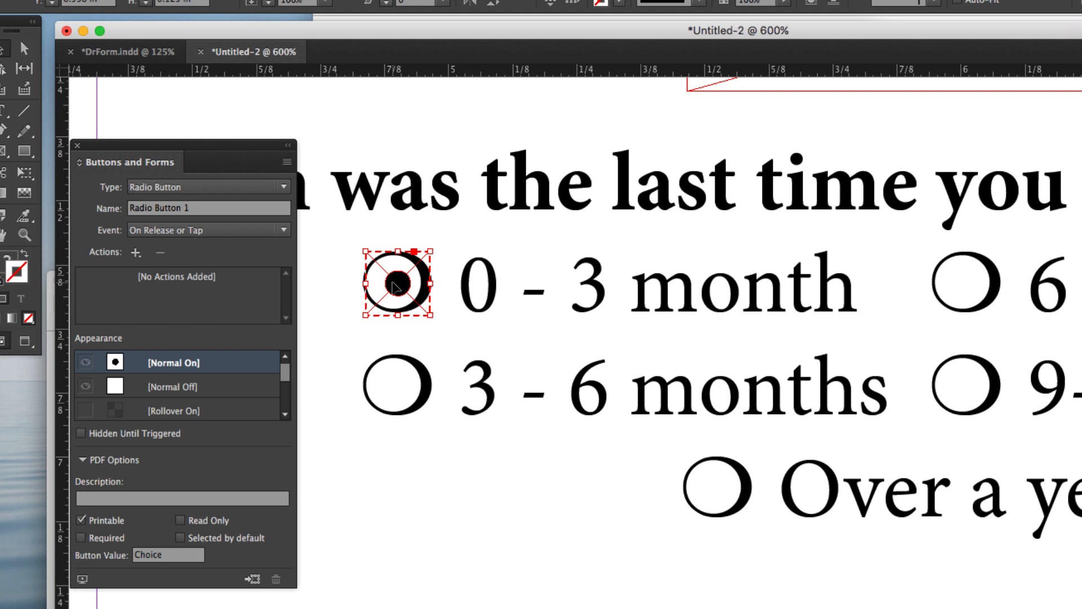
key(Left)
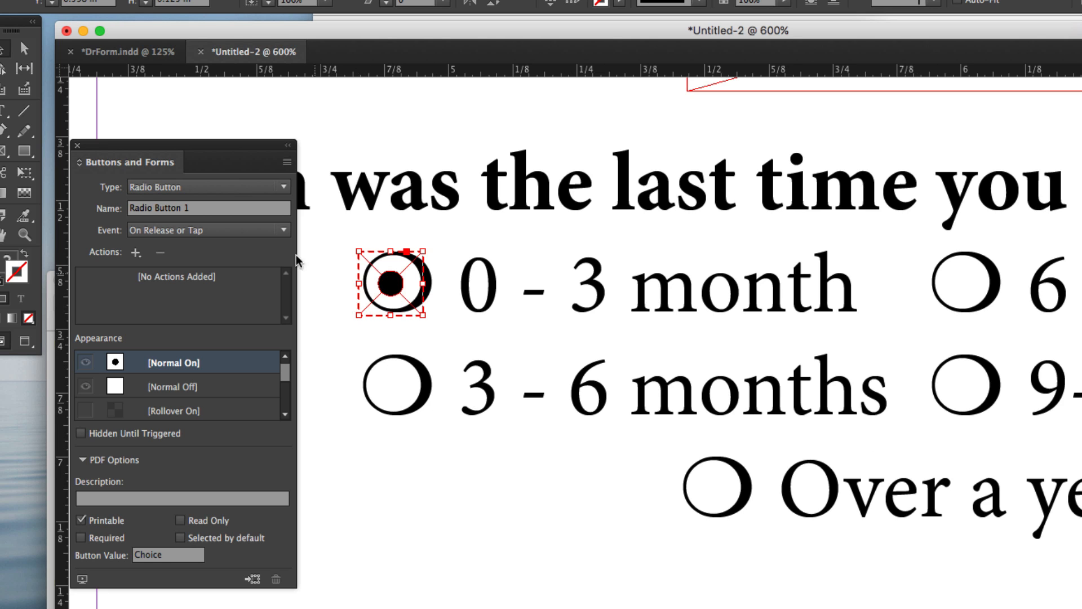
Step: Duplicate the radio button onto the circles for 3 - 6 months, 6 -9 months, 9-12 months and Over a year
drag(407, 283, 404, 351)
drag(406, 382, 407, 382)
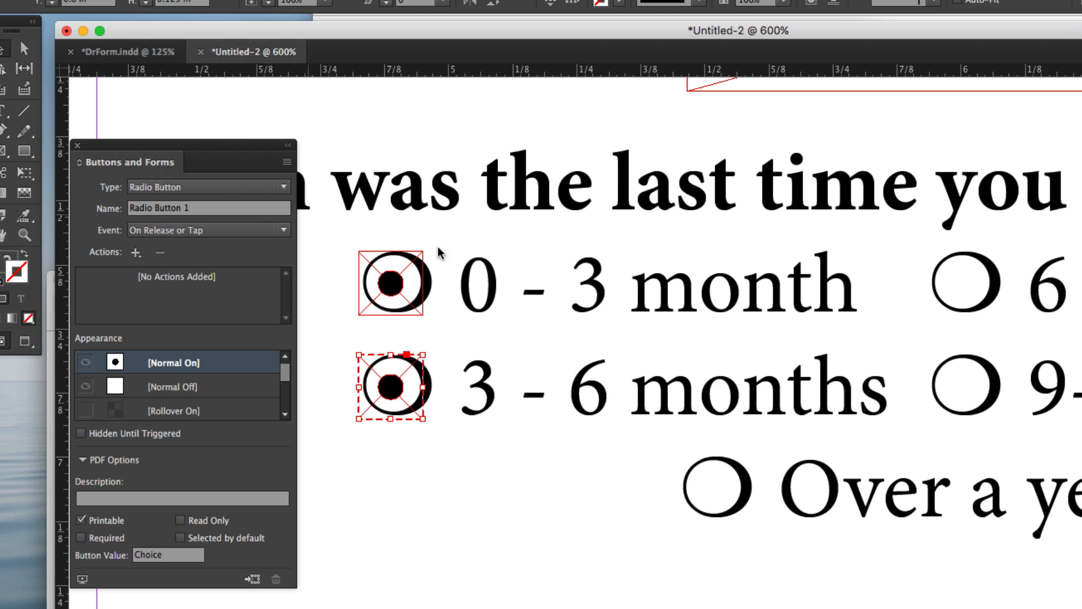
scroll(491, 276, right, 5)
scroll(524, 298, down, 2)
key(super+minus)
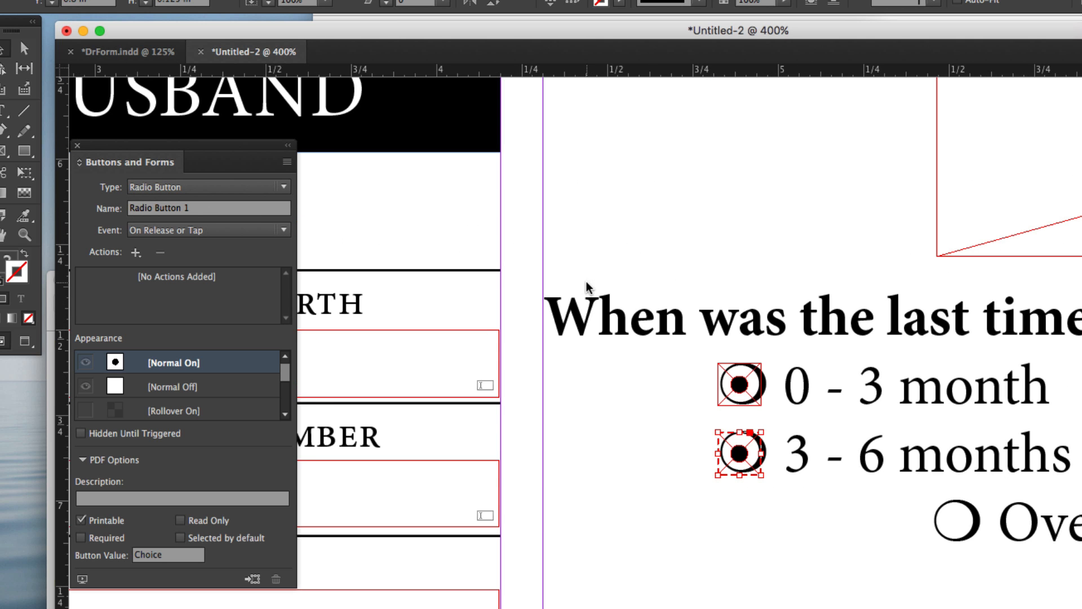
drag(802, 320, 479, 262)
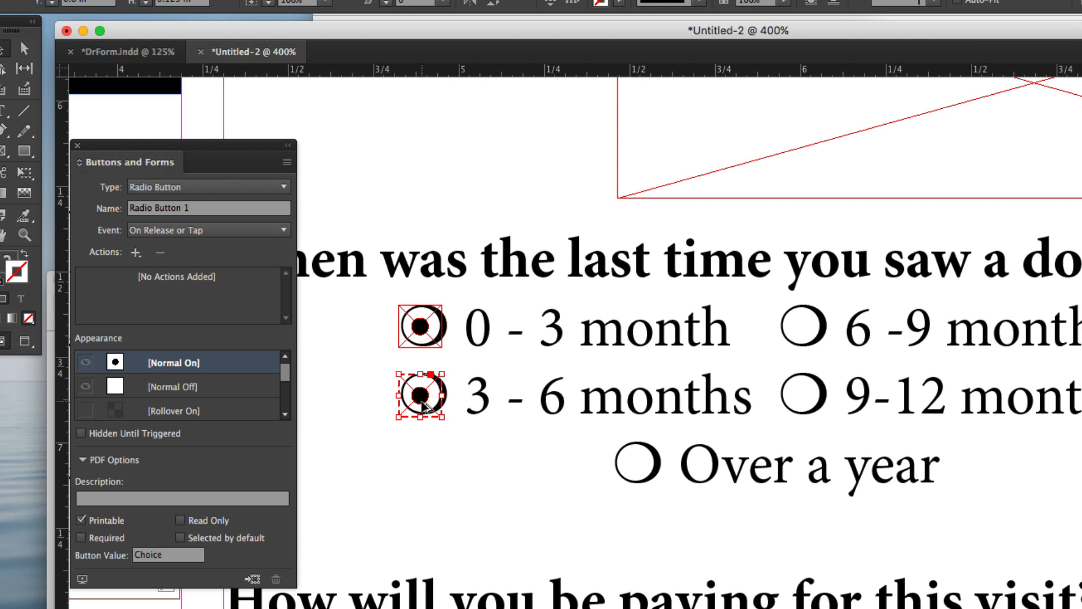
drag(420, 333, 810, 399)
drag(793, 406, 625, 477)
click(507, 496)
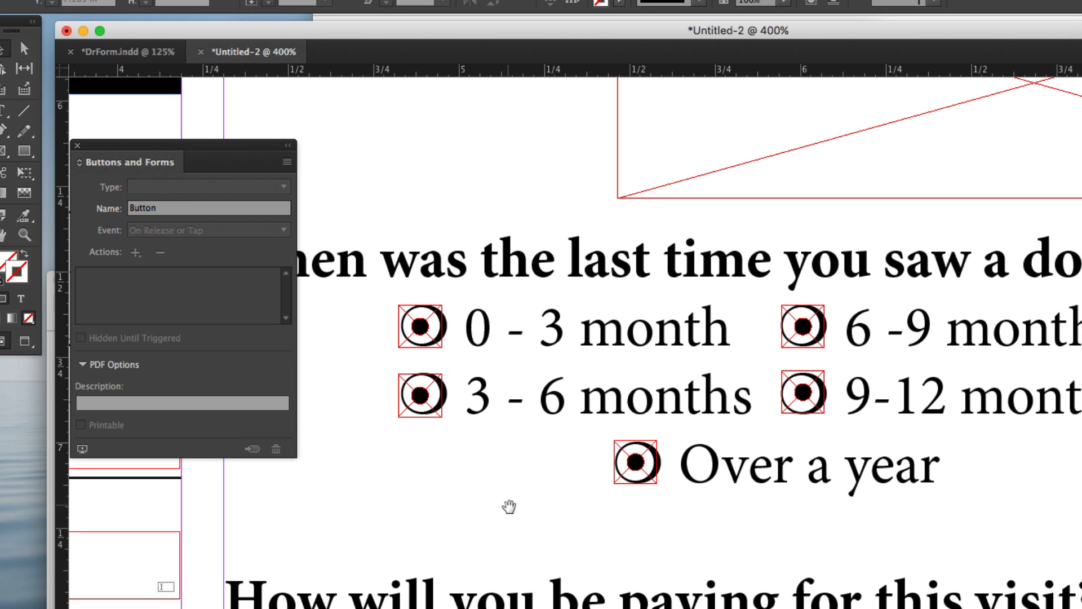
Step: Draw a square about 0.125 × 0.125 in over the "Cash" circle and convert it into a Radio Button
scroll(496, 425, down, 8)
drag(528, 315, 523, 301)
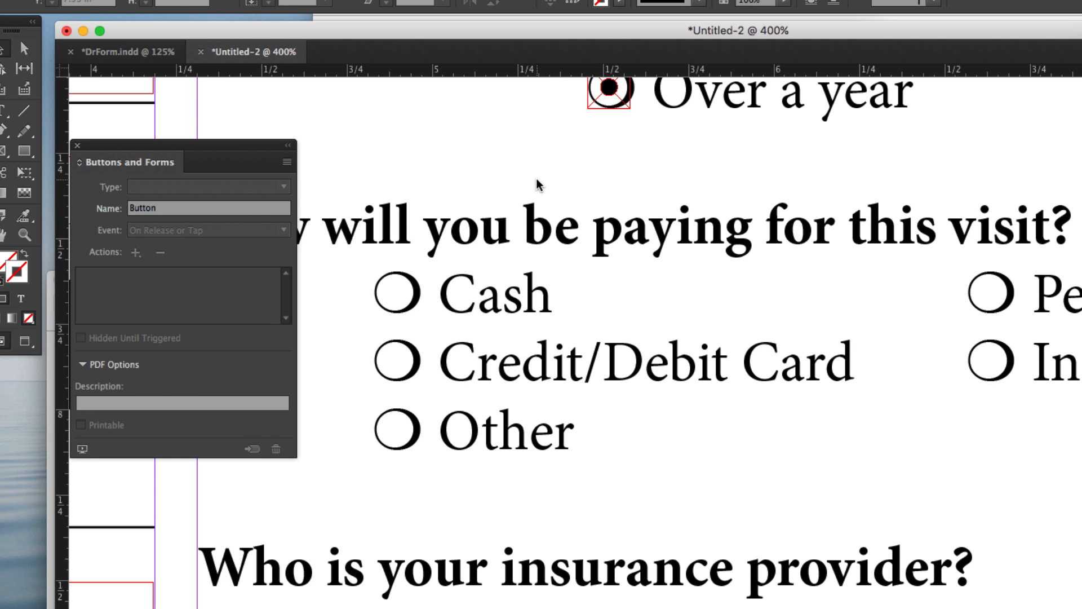
click(44, 151)
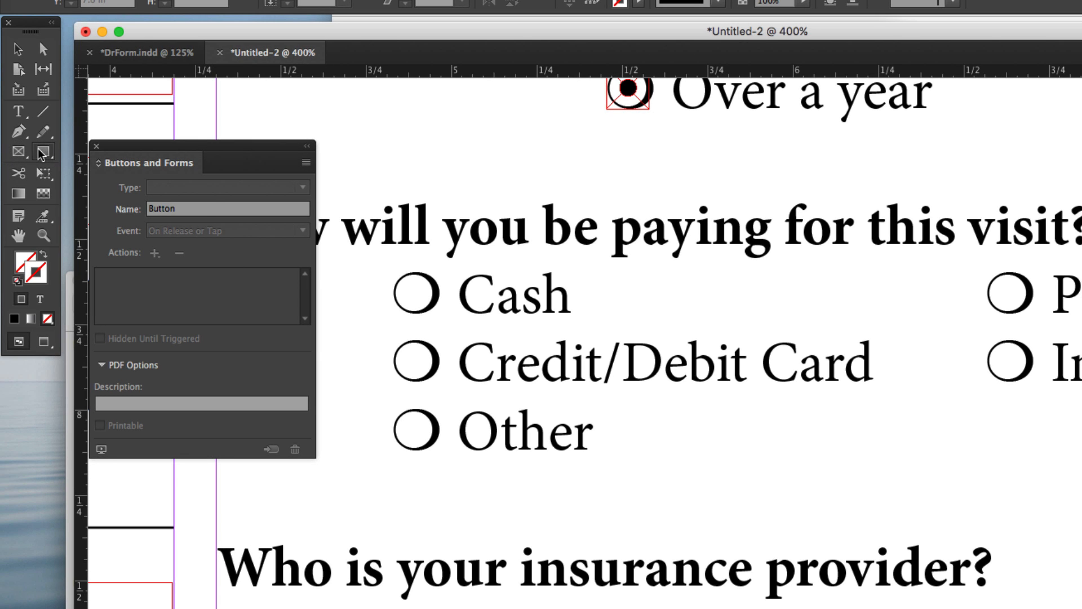
drag(387, 270, 430, 313)
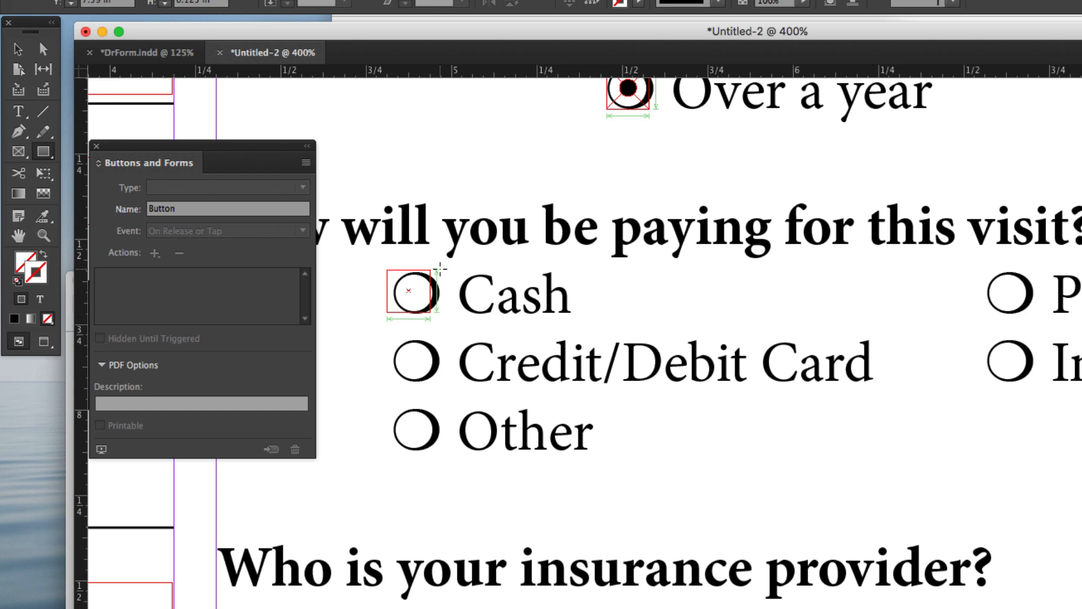
click(18, 49)
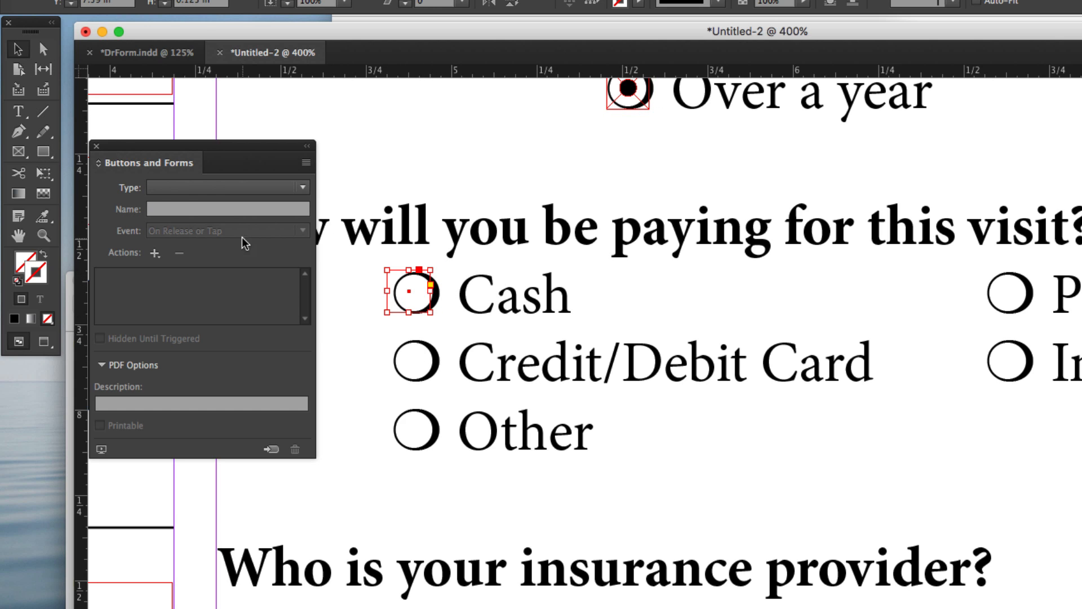
click(177, 187)
click(195, 296)
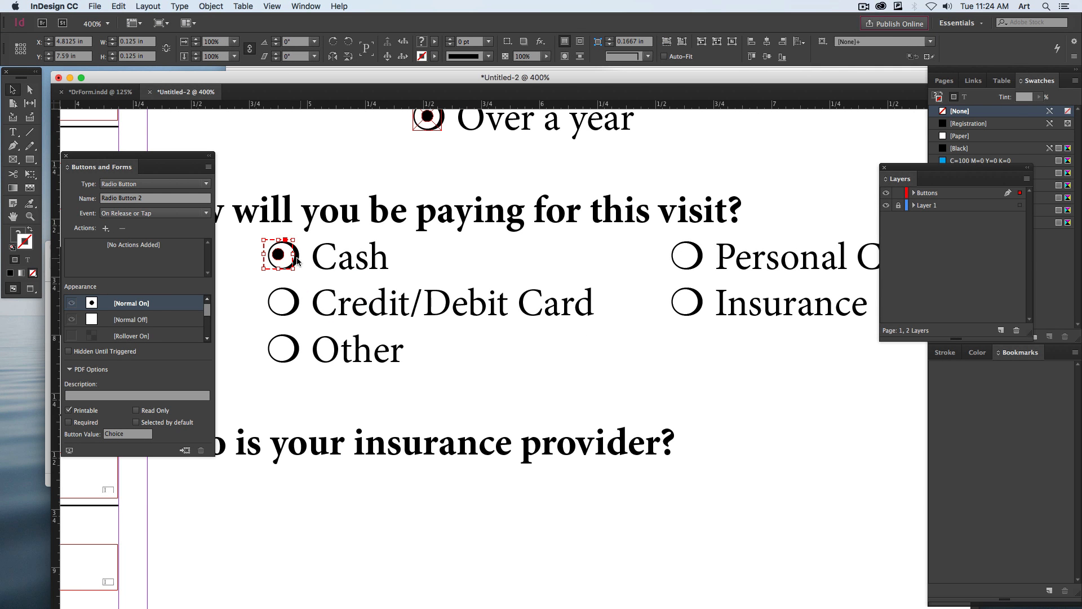
Step: Align the Cash radio button with its circle and duplicate it onto Credit/Debit Card, Other, Personal Check and Insurance
drag(775, 439, 796, 443)
drag(285, 260, 686, 257)
drag(686, 257, 685, 300)
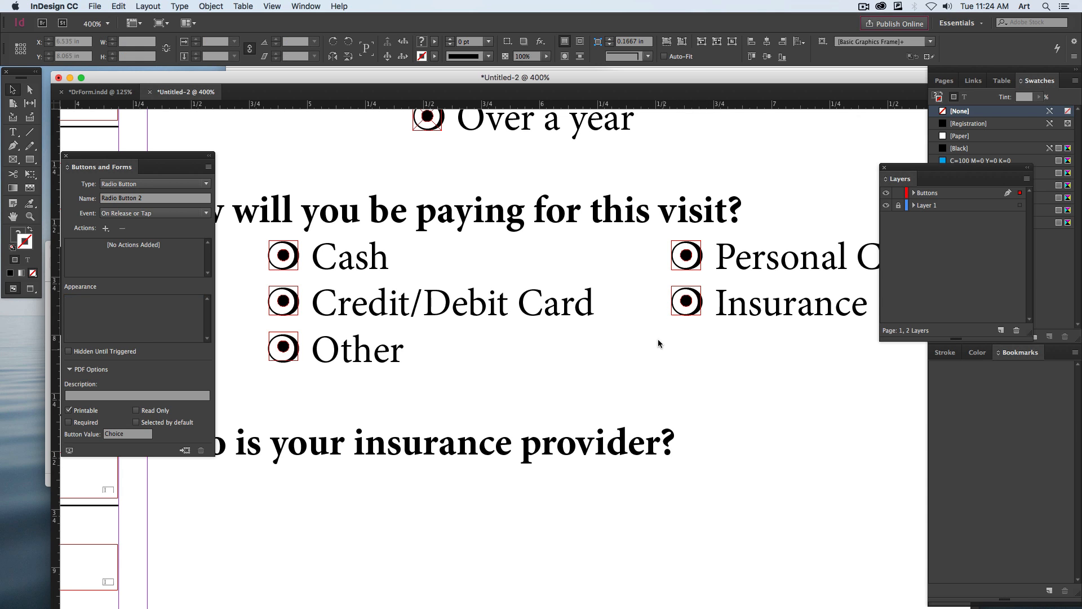
click(528, 347)
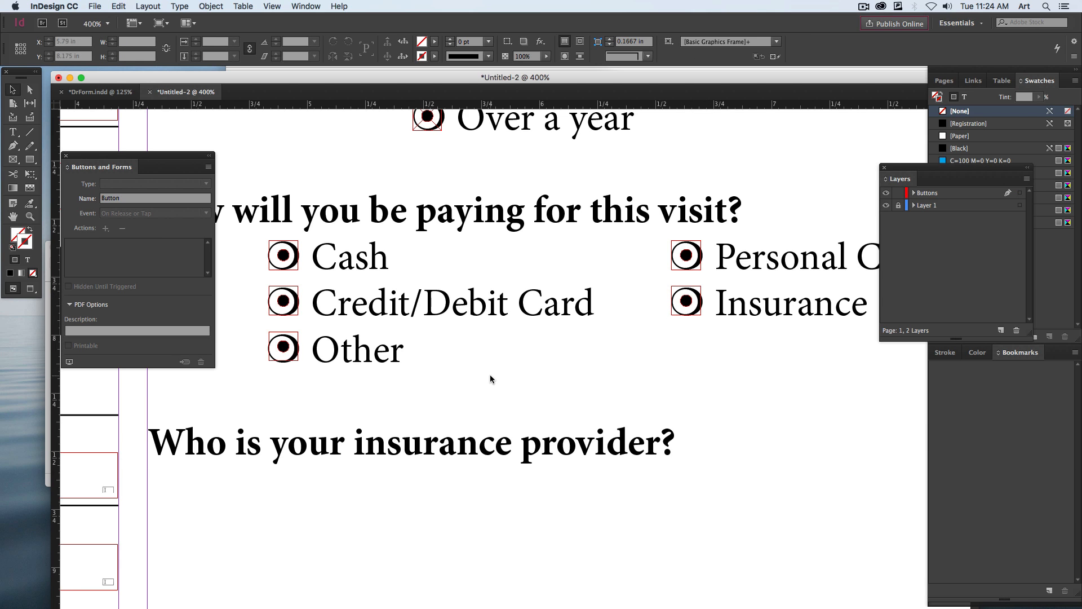
Step: Draw a large rectangle frame below "Who is your insurance provider?" and convert it into a List Box
key(super+0)
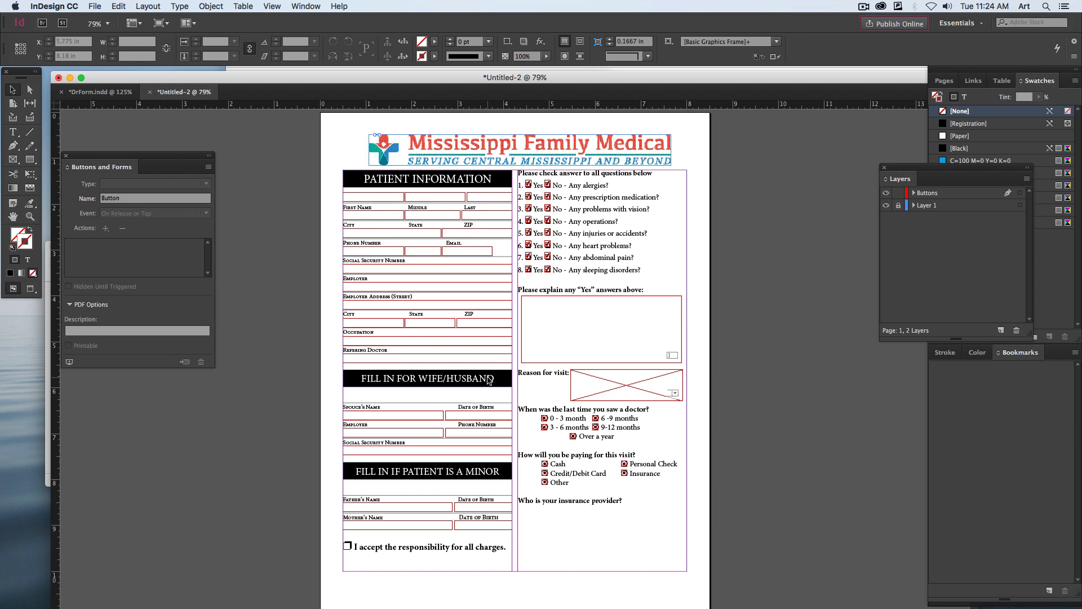
key(super+equal)
key(super+equal)
key(super+equal)
drag(577, 456, 408, 186)
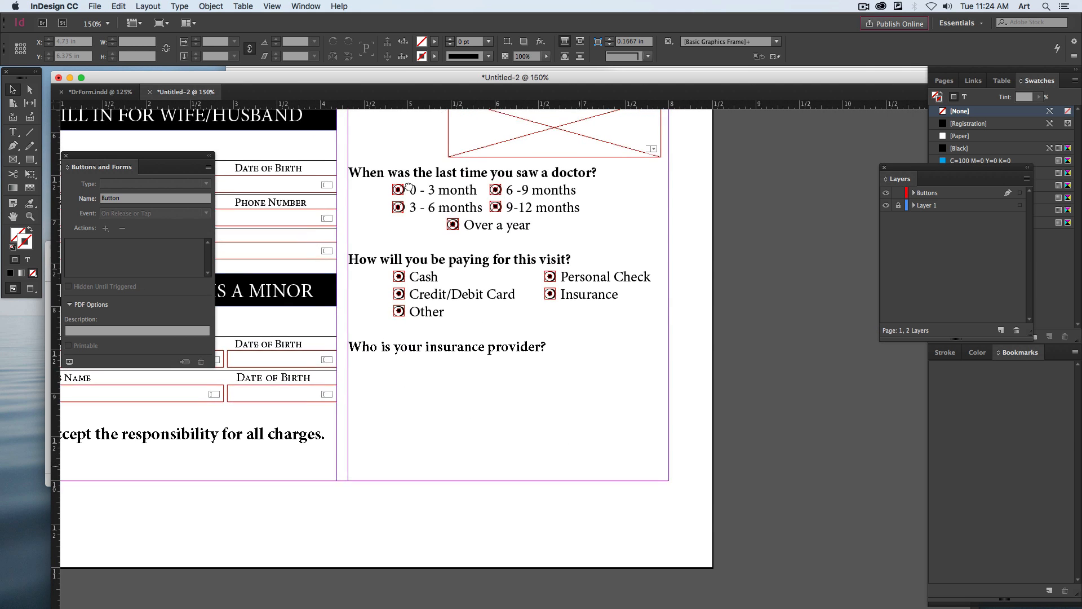
key(super+equal)
key(super+equal)
drag(474, 335, 548, 270)
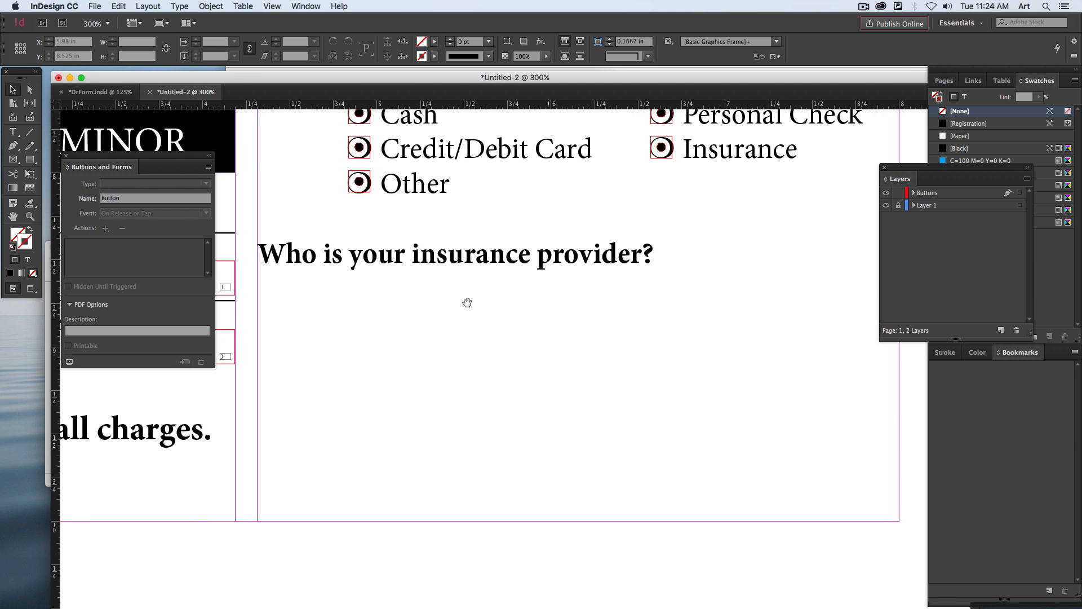
click(8, 160)
drag(374, 278, 890, 521)
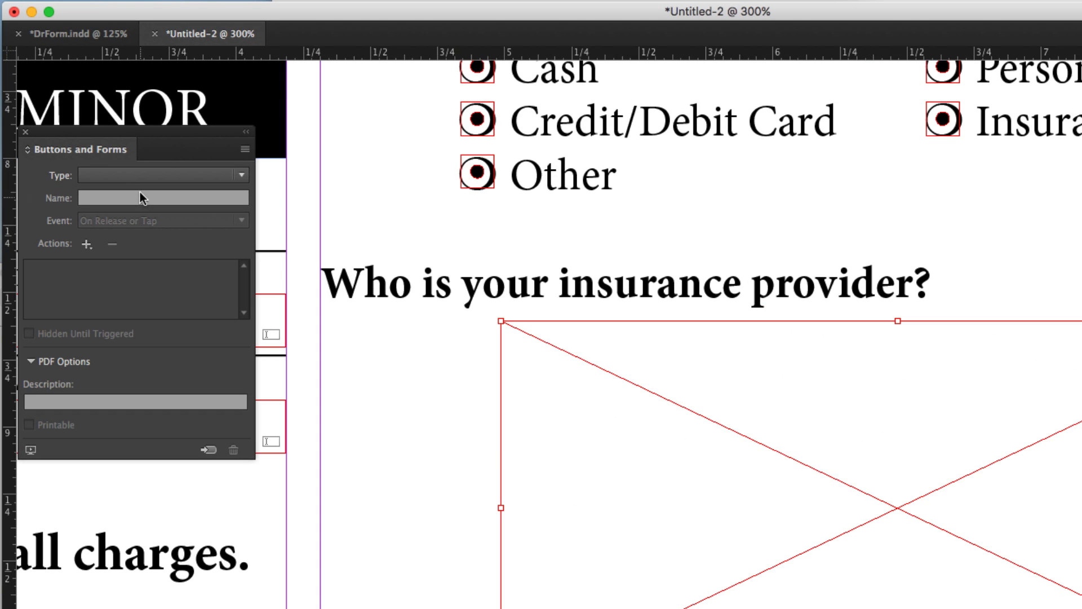
click(141, 182)
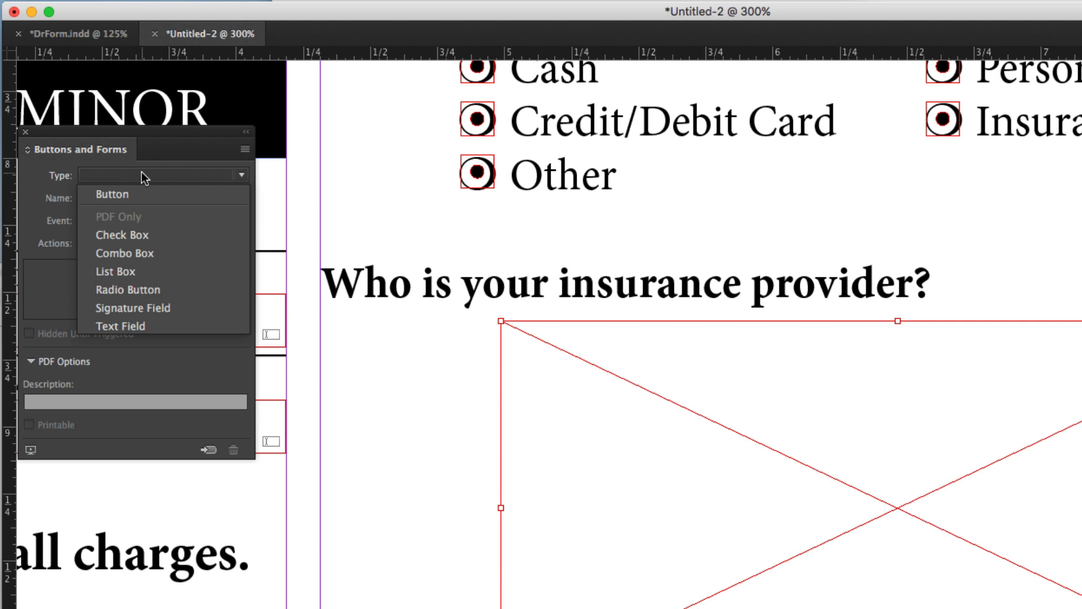
click(138, 271)
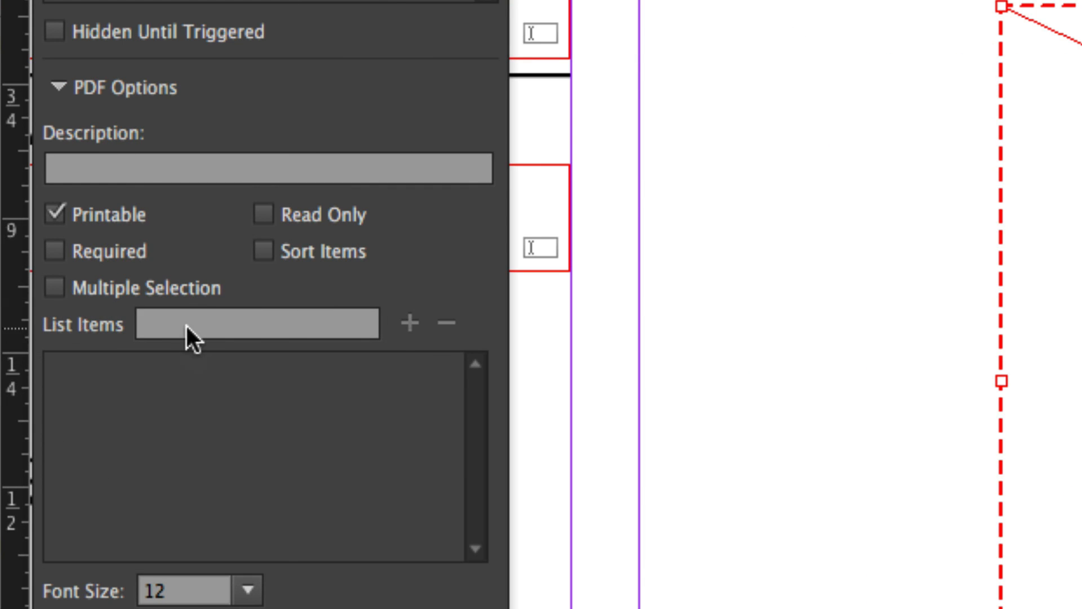
Step: Add the list items Aflac and Gieco to the insurance provider list box
click(187, 326)
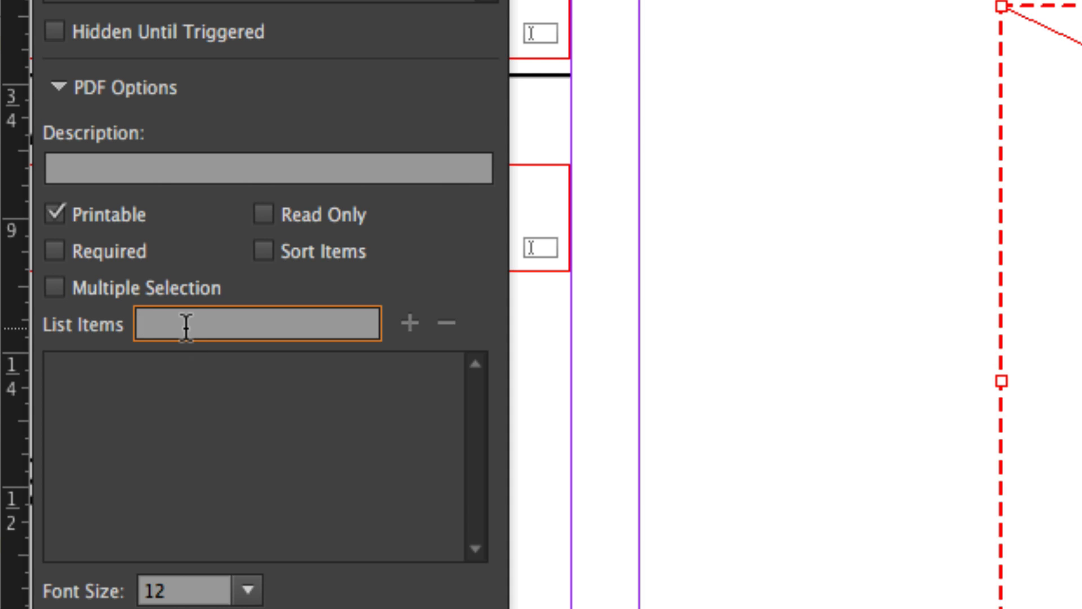
text(Aflac)
click(411, 325)
click(330, 325)
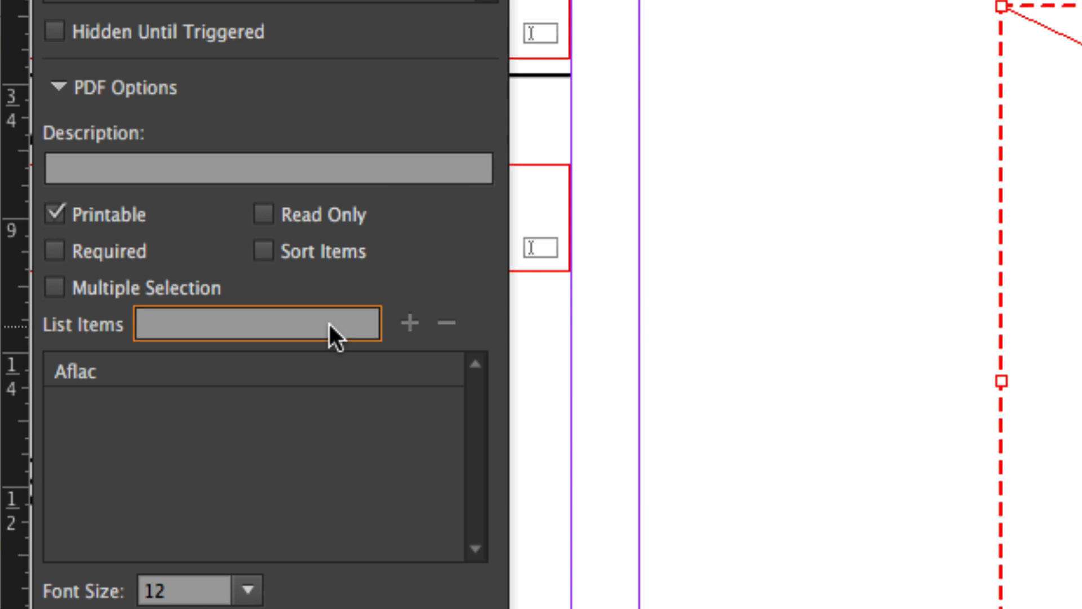
text(Giece)
key(BackSpace)
text(o)
click(410, 323)
Step: Add the list items Blue Cross and State Farm to the insurance provider list box
click(294, 322)
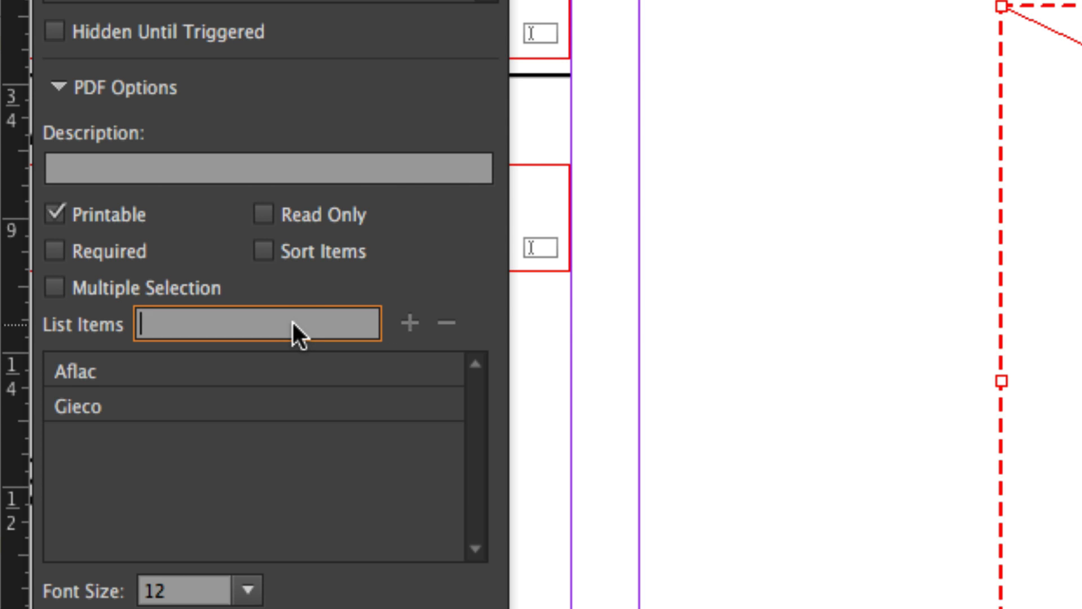
text(Blue Cross)
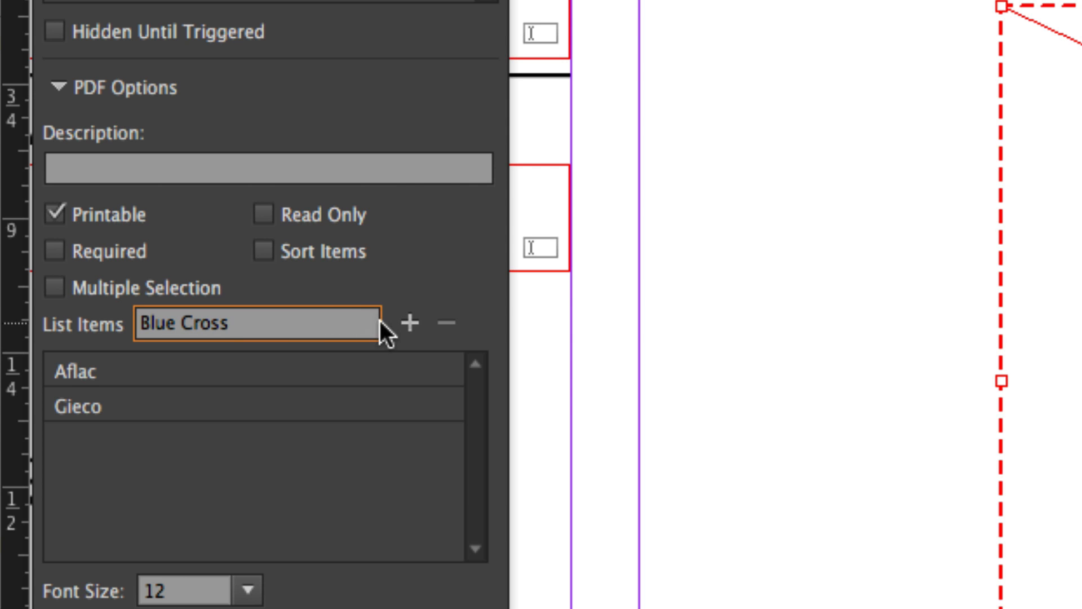
click(411, 324)
click(305, 331)
text(State)
key(BackSpace)
text(te Farm)
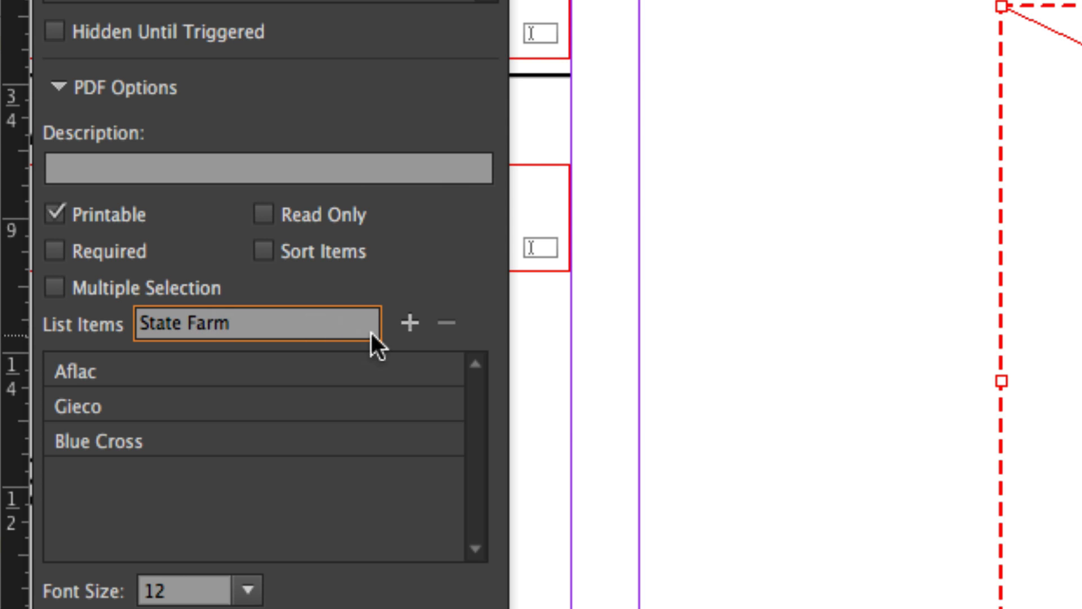
click(410, 324)
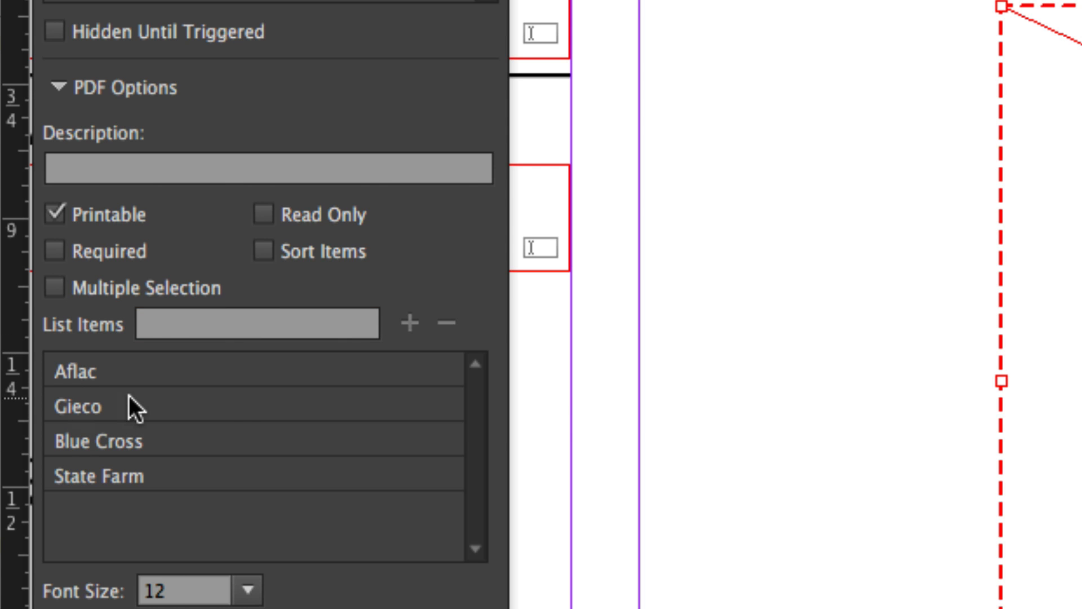
Step: Turn on item sorting for the insurance provider list box and deselect it
click(263, 250)
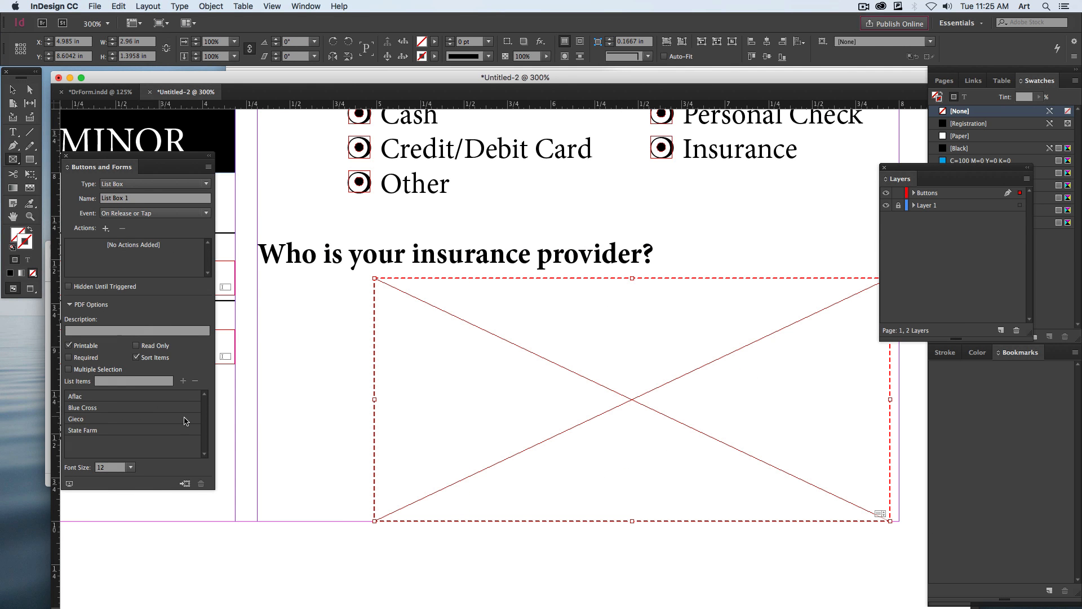
key(v)
click(268, 390)
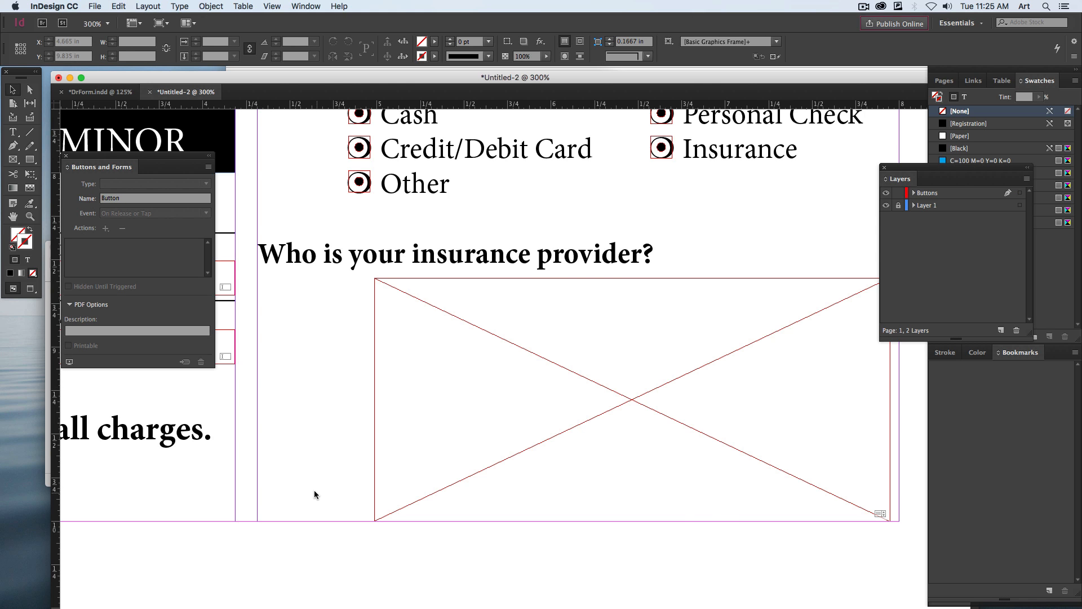
Step: Draw a text frame about 3.684 by 0.5 in below the left column's responsibility line and enter CLEAR FORM in it
key(super+0)
drag(459, 522, 445, 459)
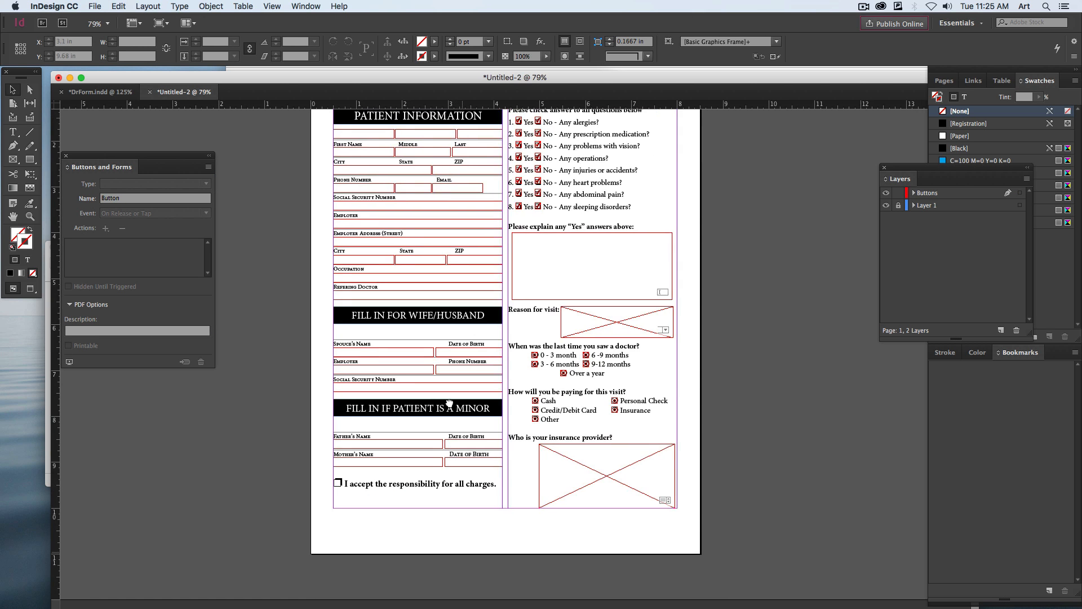
key(super+equal)
key(super+equal)
drag(447, 364, 459, 229)
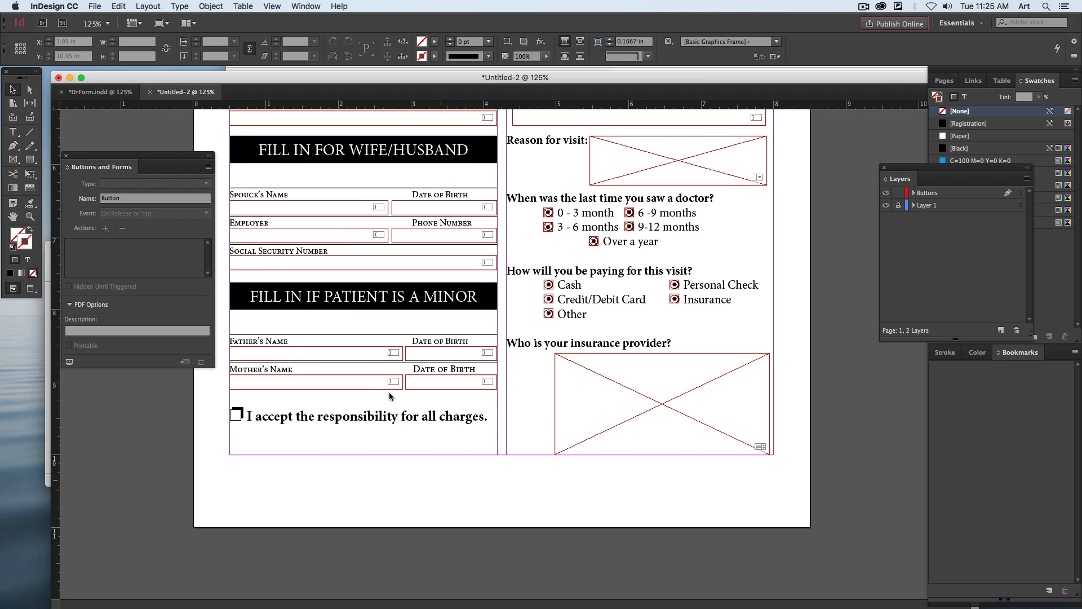
click(12, 132)
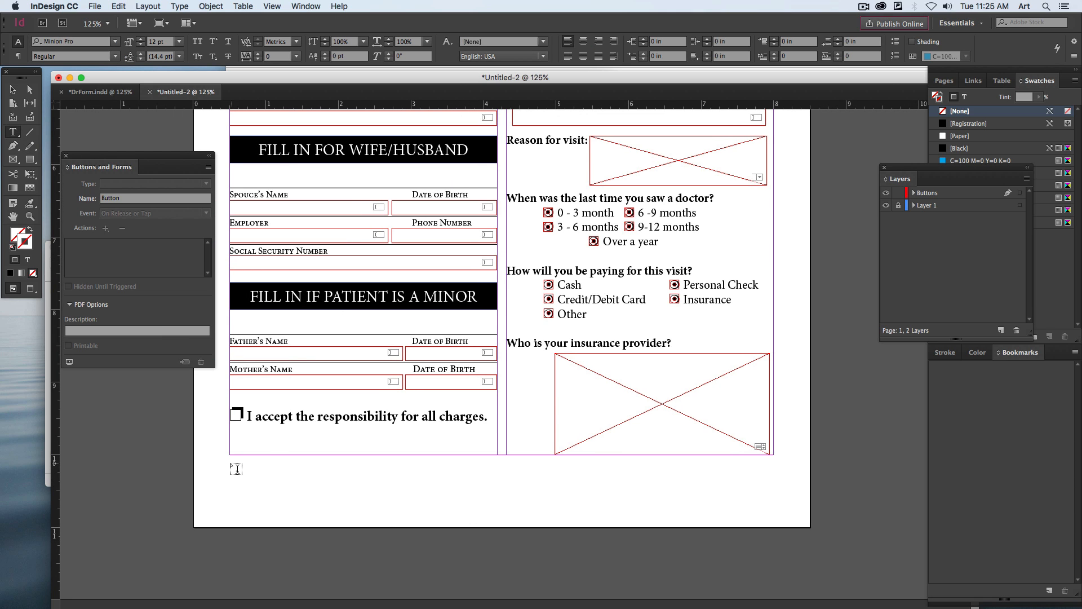
drag(230, 465, 498, 500)
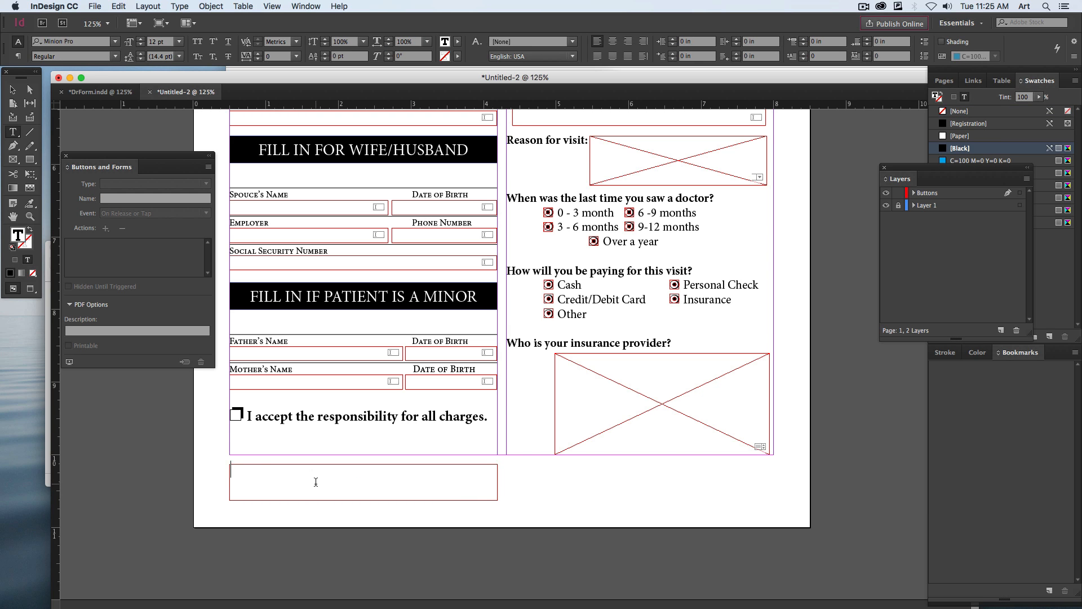
text(CLEAR FORM)
Step: Center the CLEAR FORM text horizontally and vertically within its frame
key(ctrl+a)
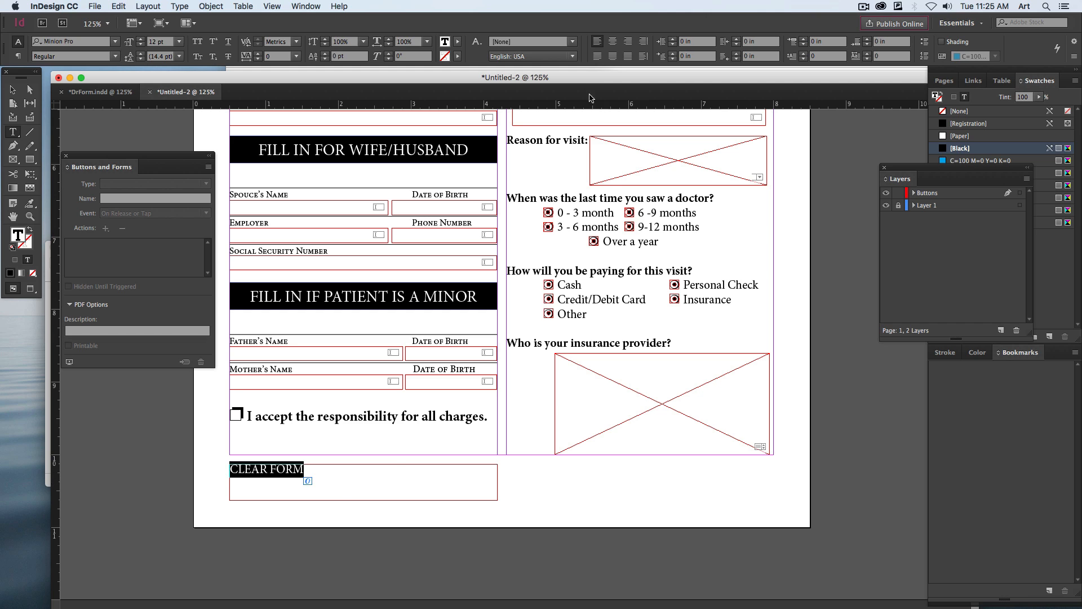
click(612, 41)
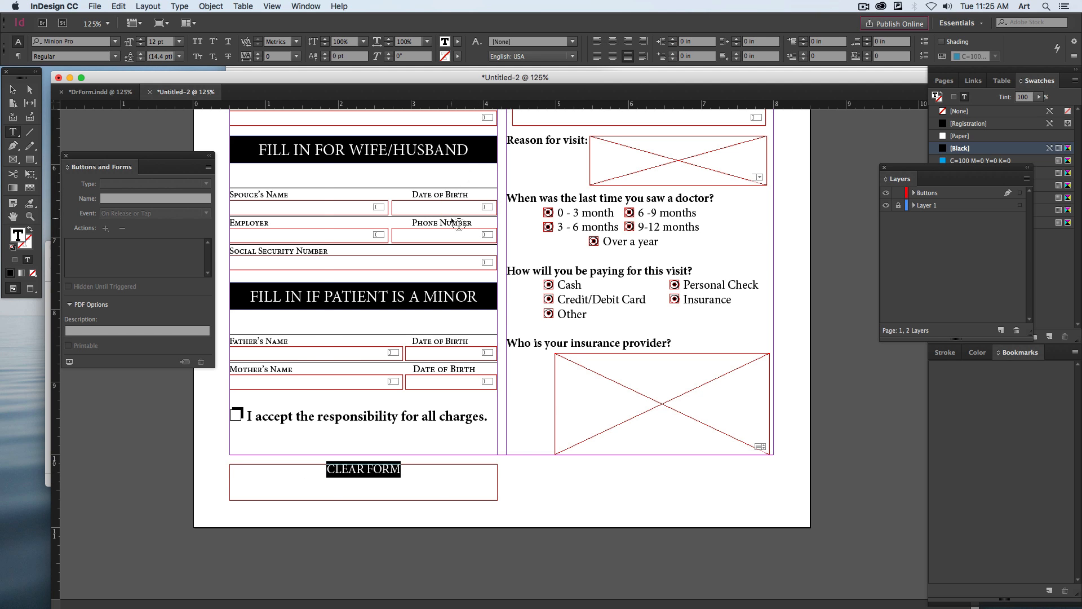
click(211, 7)
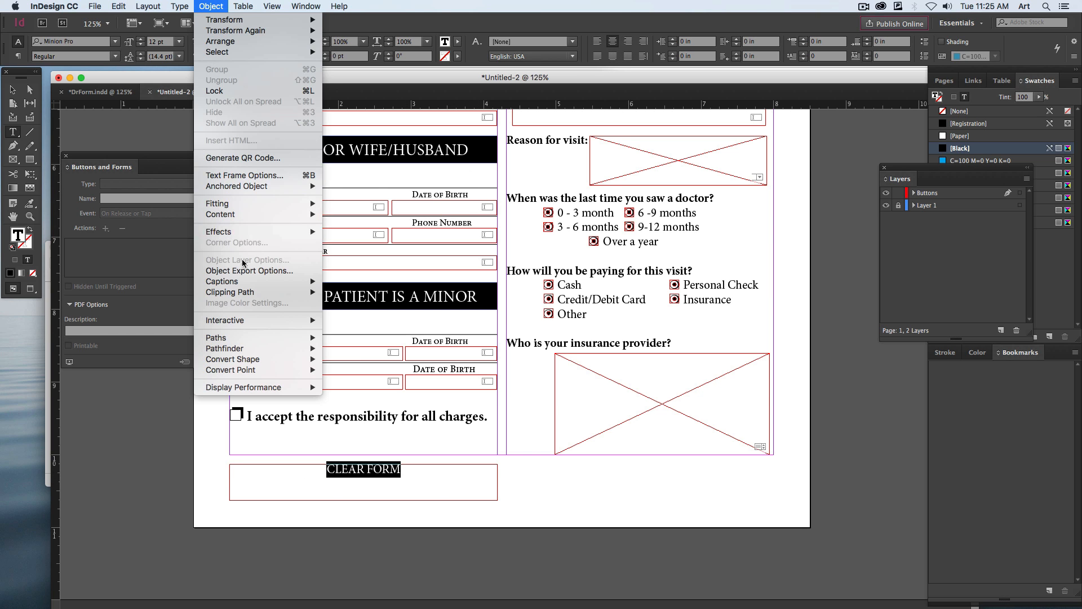
click(303, 177)
click(580, 361)
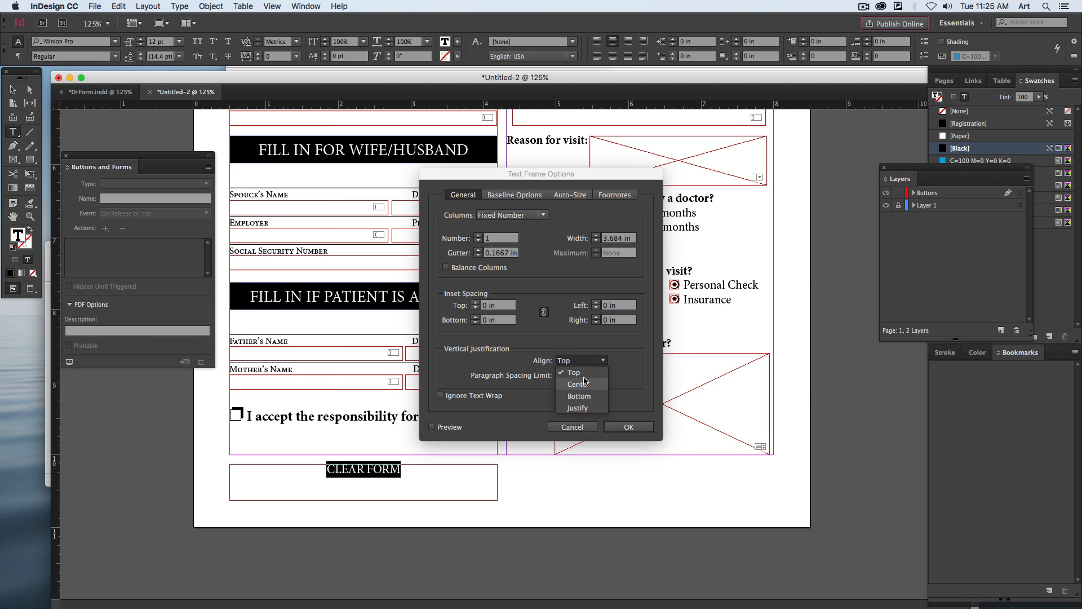
click(585, 382)
click(629, 427)
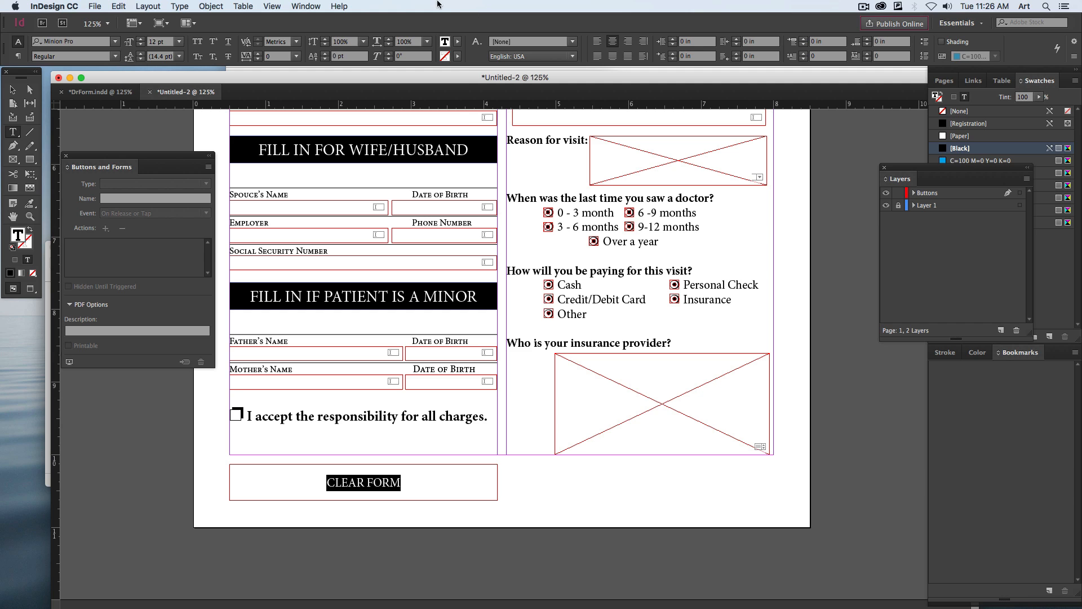
Step: Fill the CLEAR FORM frame with the red swatch C=15 M=100 Y=100 K=0
click(458, 43)
click(12, 90)
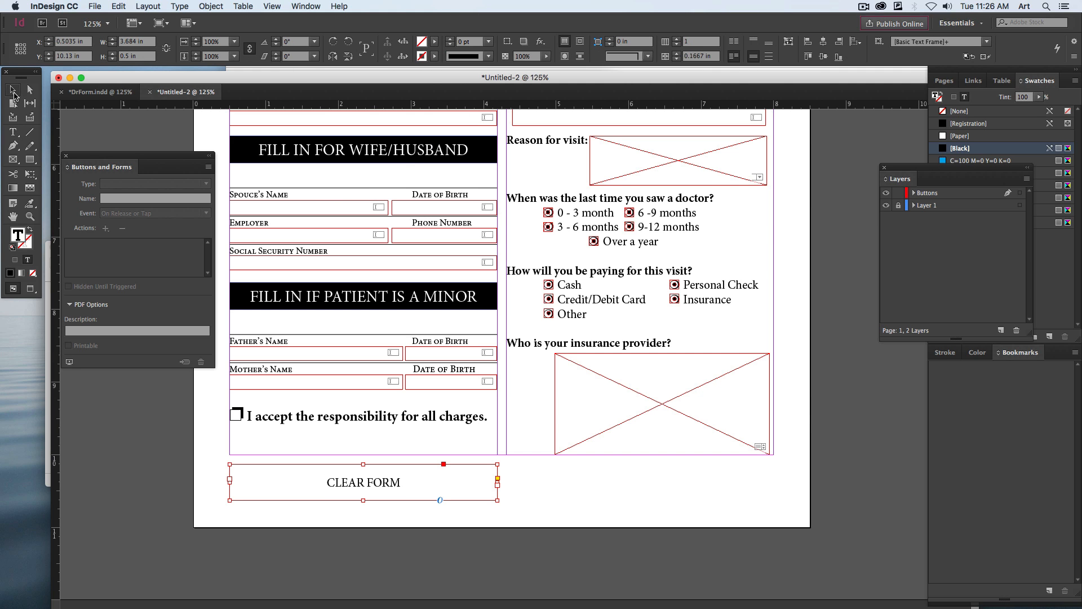
click(434, 43)
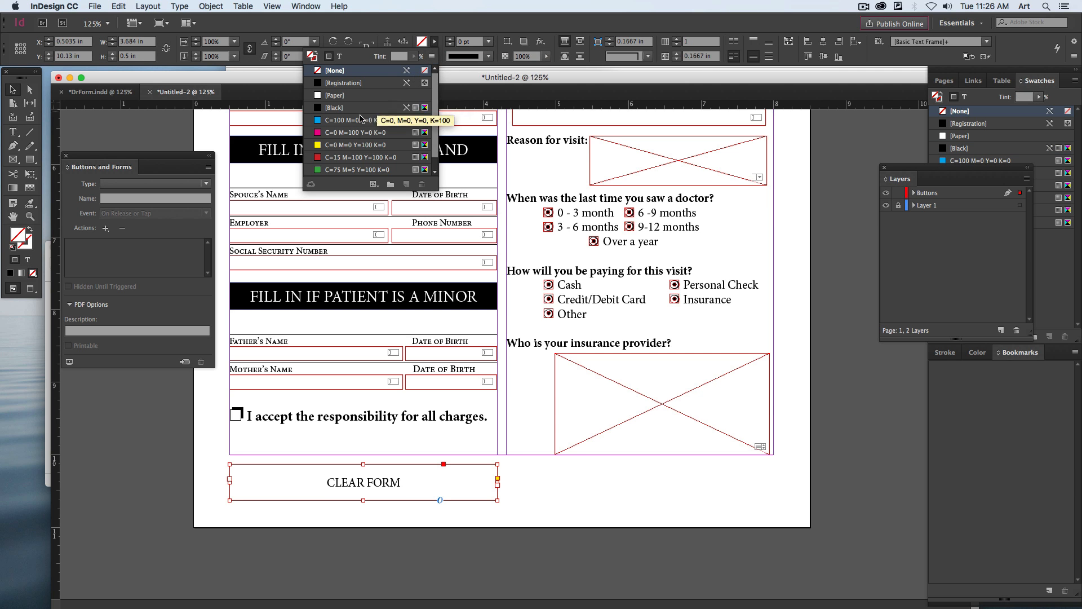
click(361, 157)
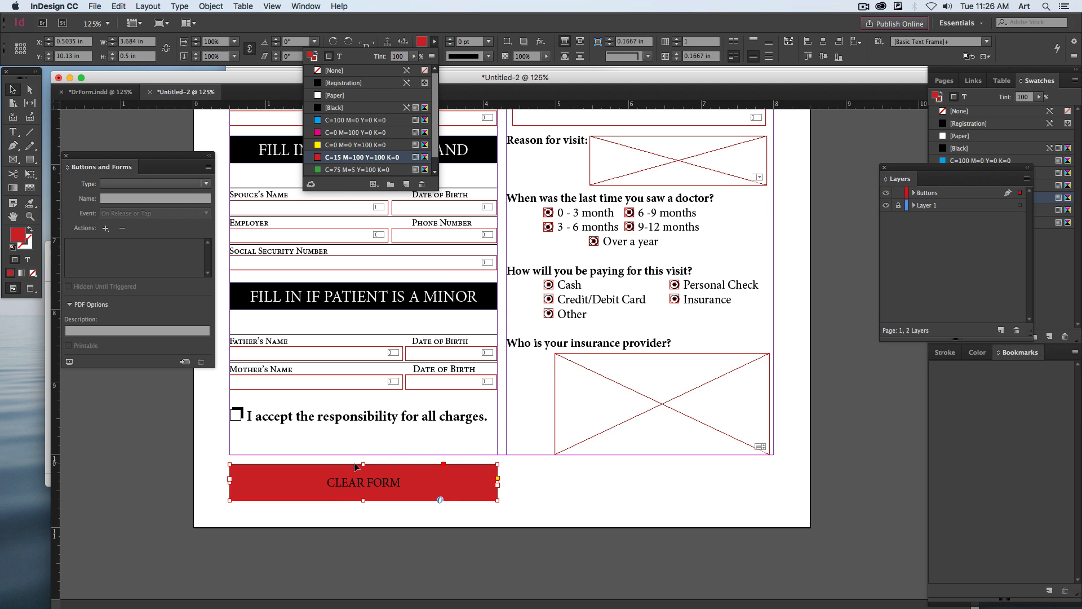
Step: Enlarge the CLEAR FORM text to 20 pt and color it with the Paper swatch
click(356, 492)
double_click(361, 484)
key(super+a)
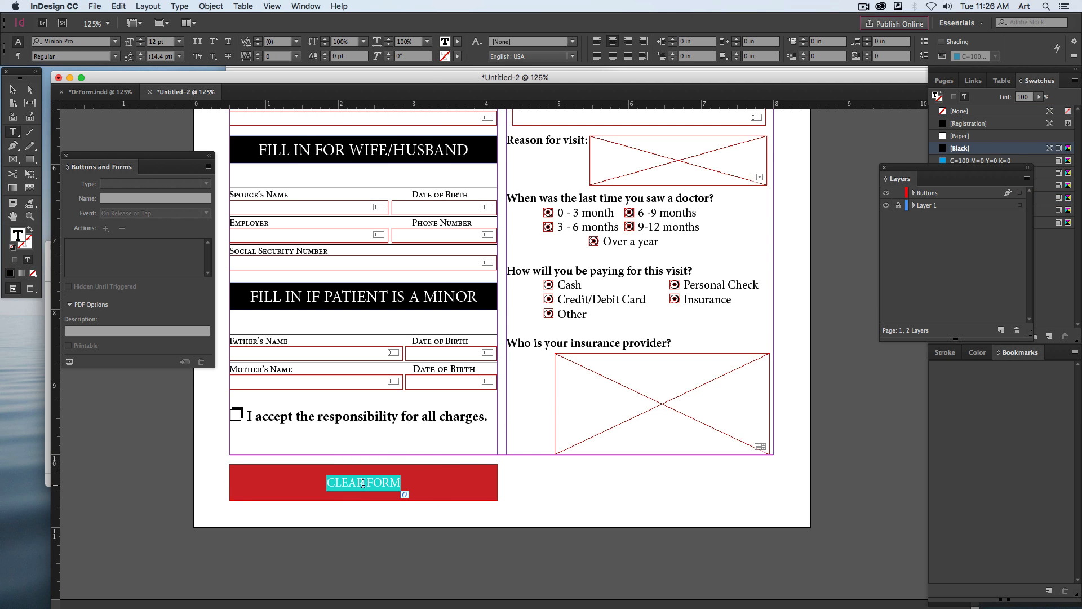
key(super+shift+period)
key(super+shift+period)
key(super+shift+period)
key(super+shift+period)
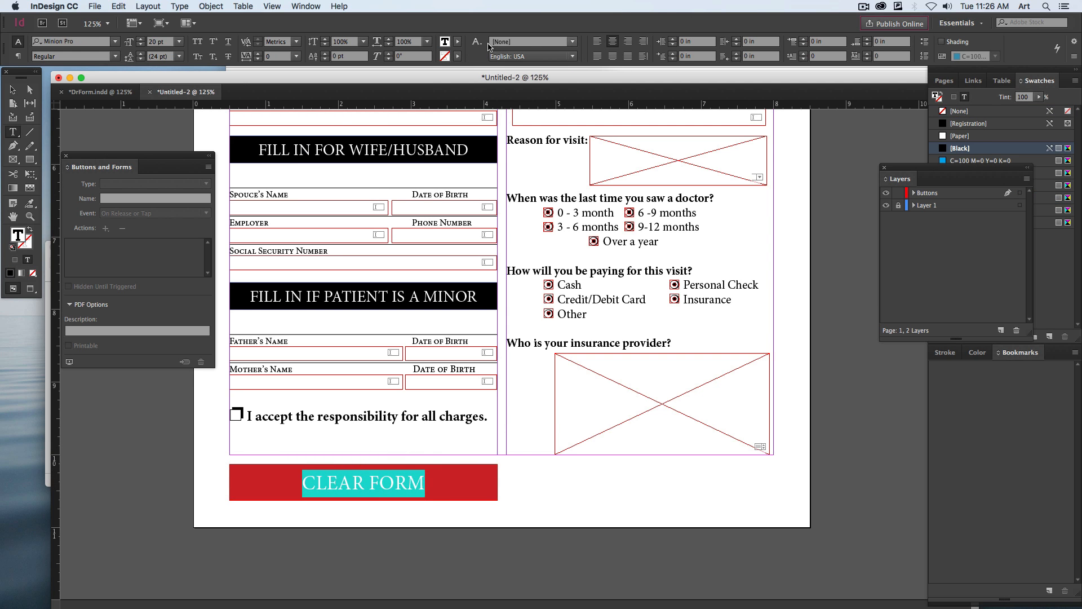
click(457, 45)
click(361, 95)
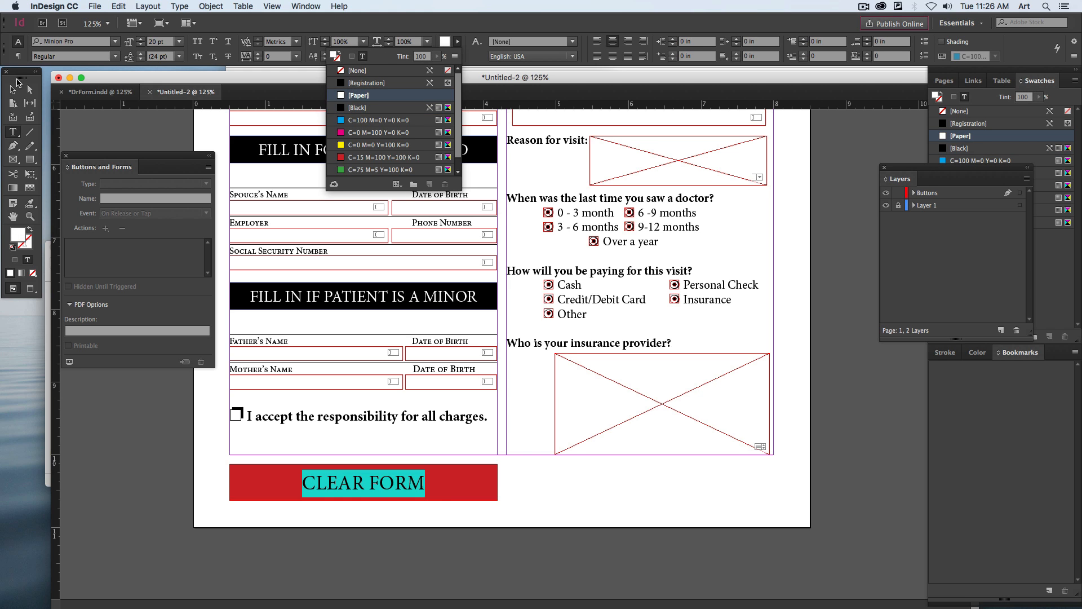
Step: Duplicate the CLEAR FORM frame beneath the right column and change the copy's text to PRINT FORM
click(12, 90)
drag(466, 490, 685, 495)
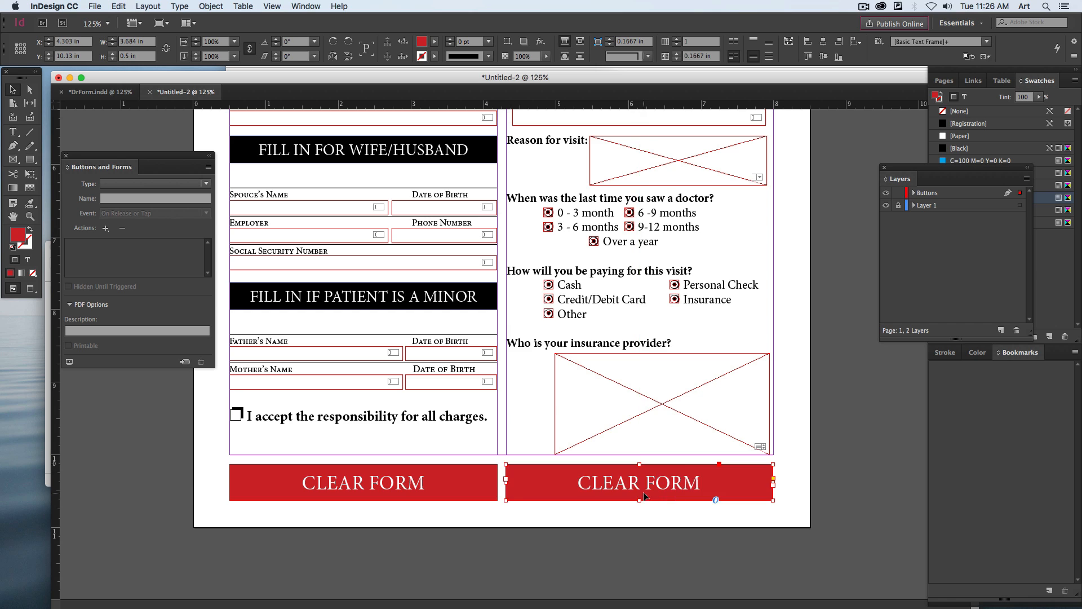
double_click(699, 495)
key(super+a)
text(PRINT FORM)
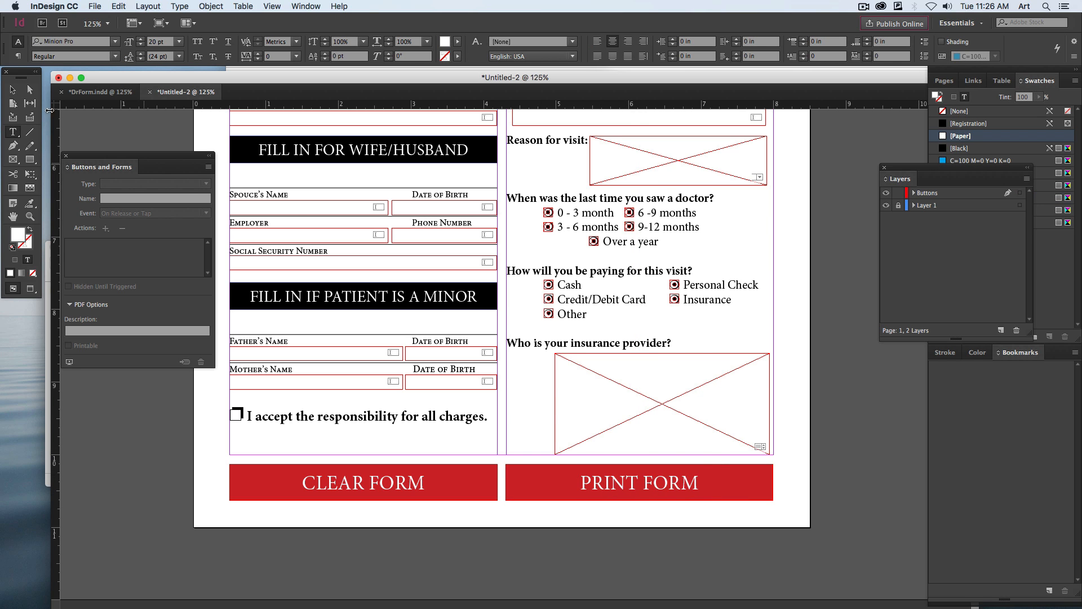
Step: Fill the PRINT FORM frame with the green swatch C=75 M=5 Y=100 K=0
click(12, 89)
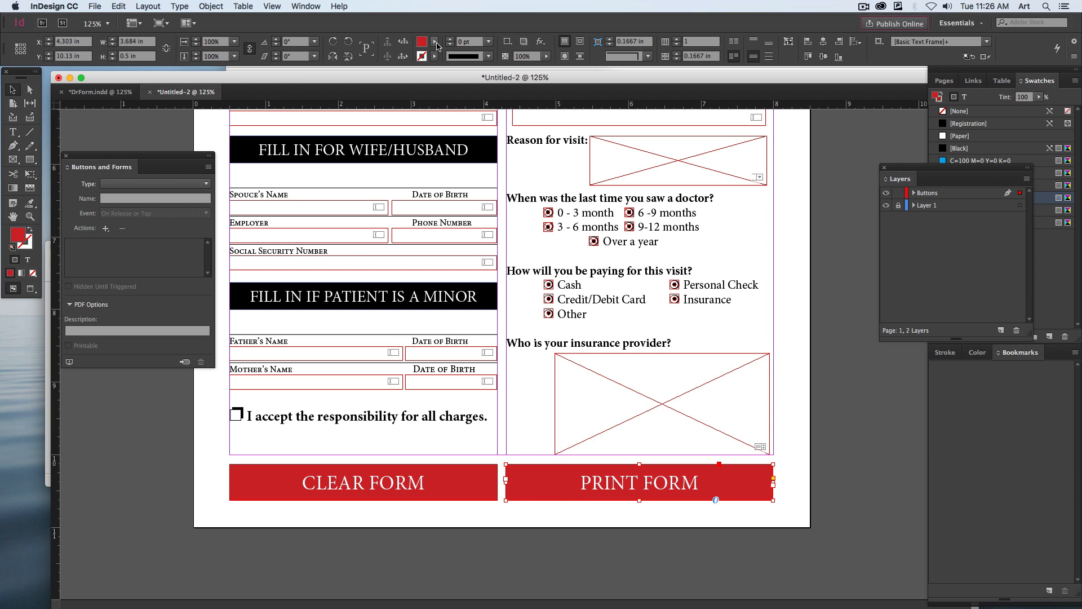
click(436, 42)
click(338, 170)
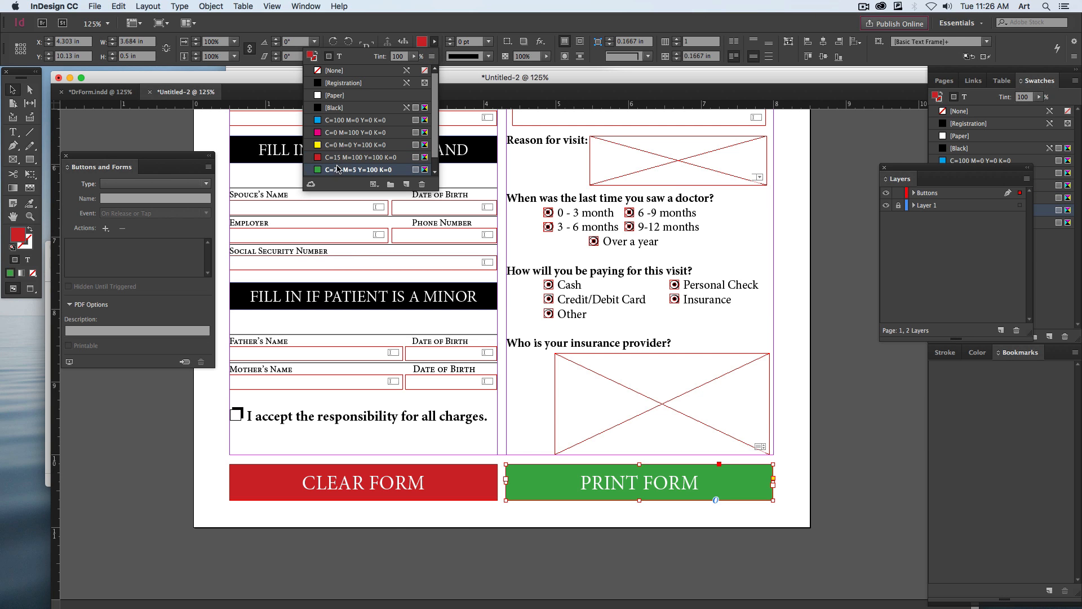
click(798, 429)
Step: Convert the CLEAR FORM frame into a Button and give it the Clear Form action
click(338, 486)
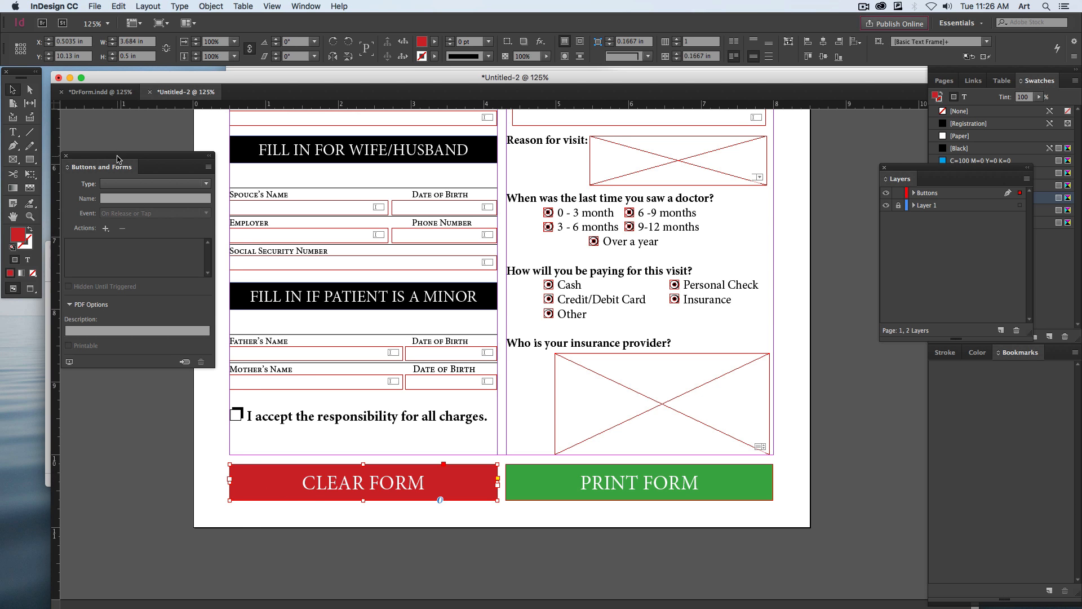
drag(121, 159, 145, 352)
click(140, 361)
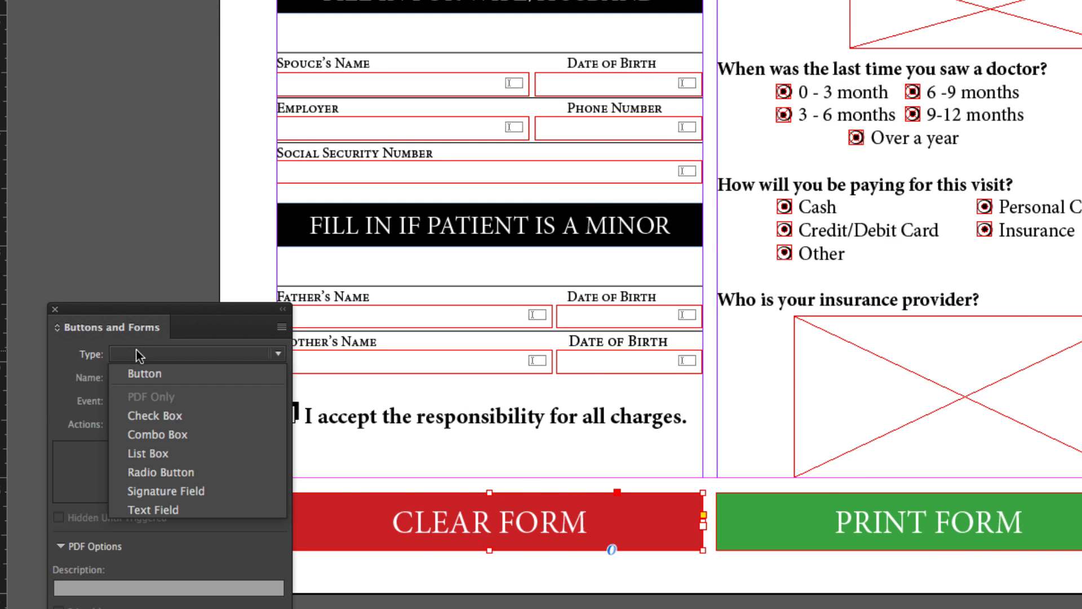
click(143, 373)
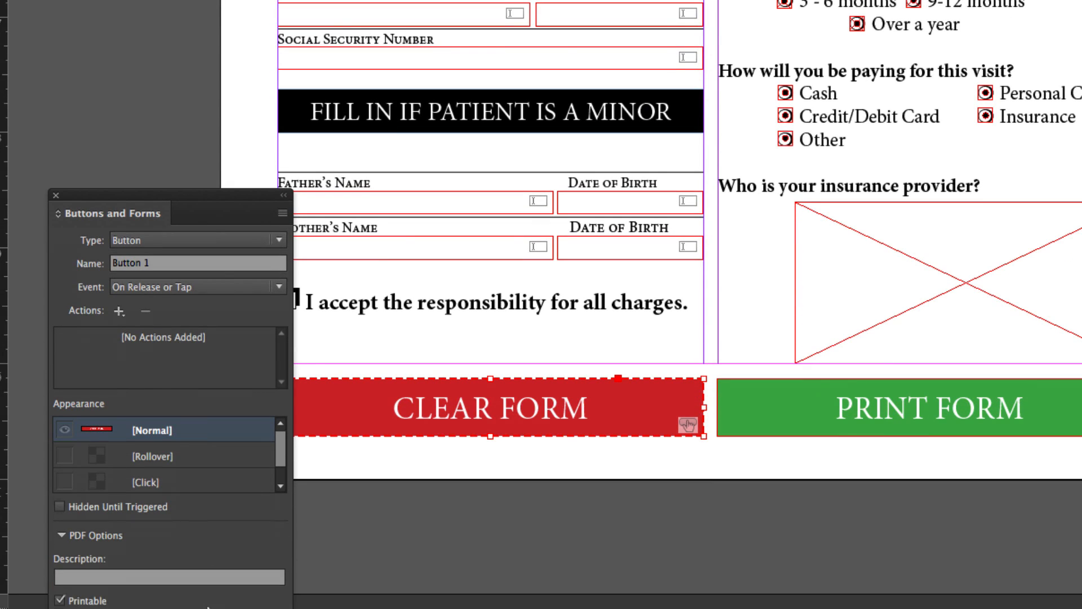
click(118, 312)
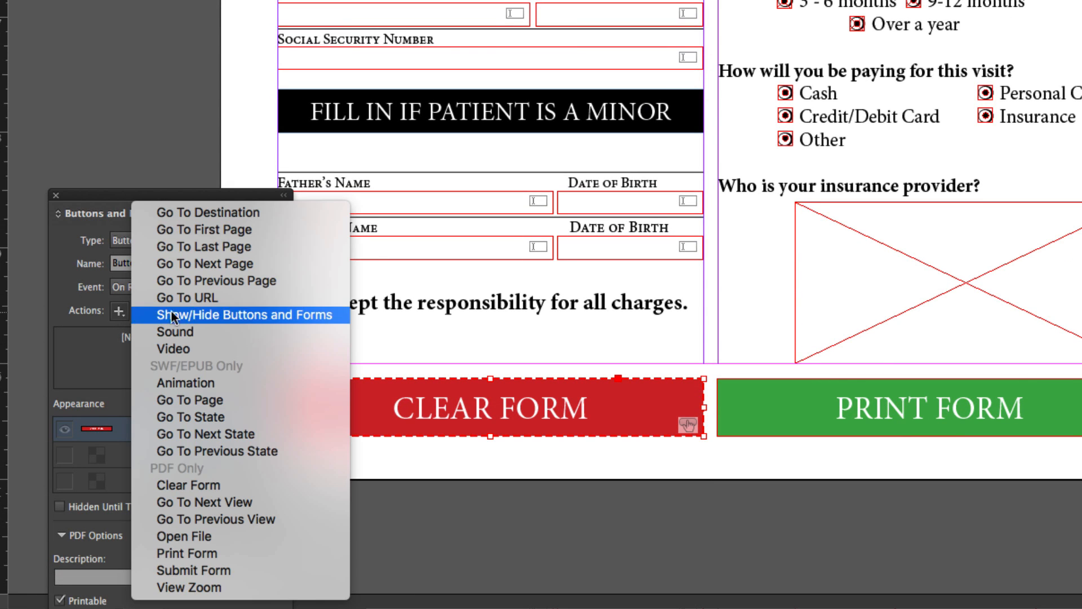
click(188, 485)
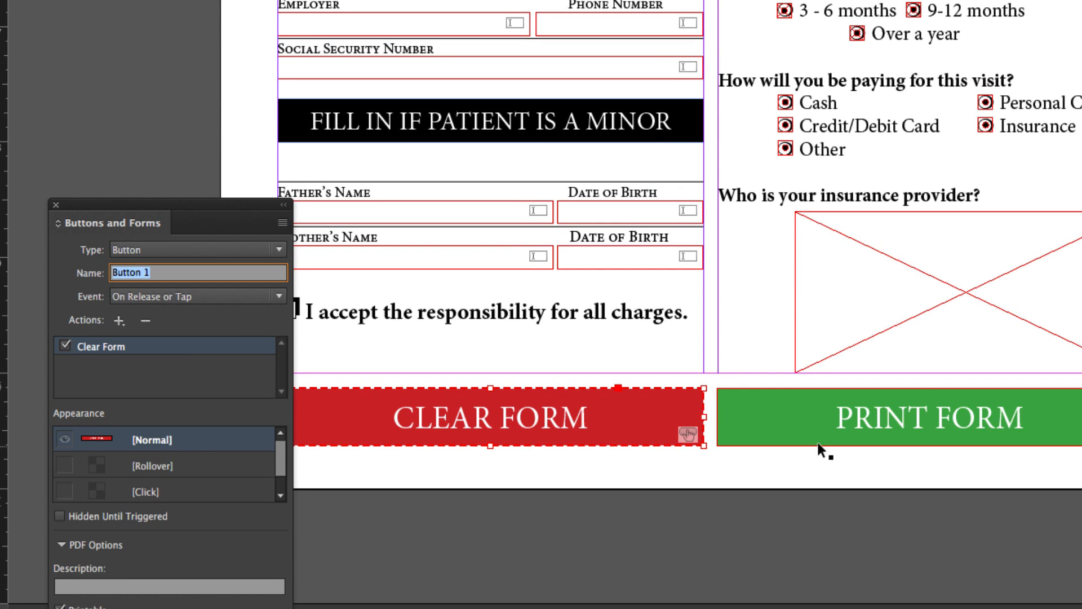
Step: Convert the PRINT FORM frame into a Button and give it the Print Form action
click(818, 443)
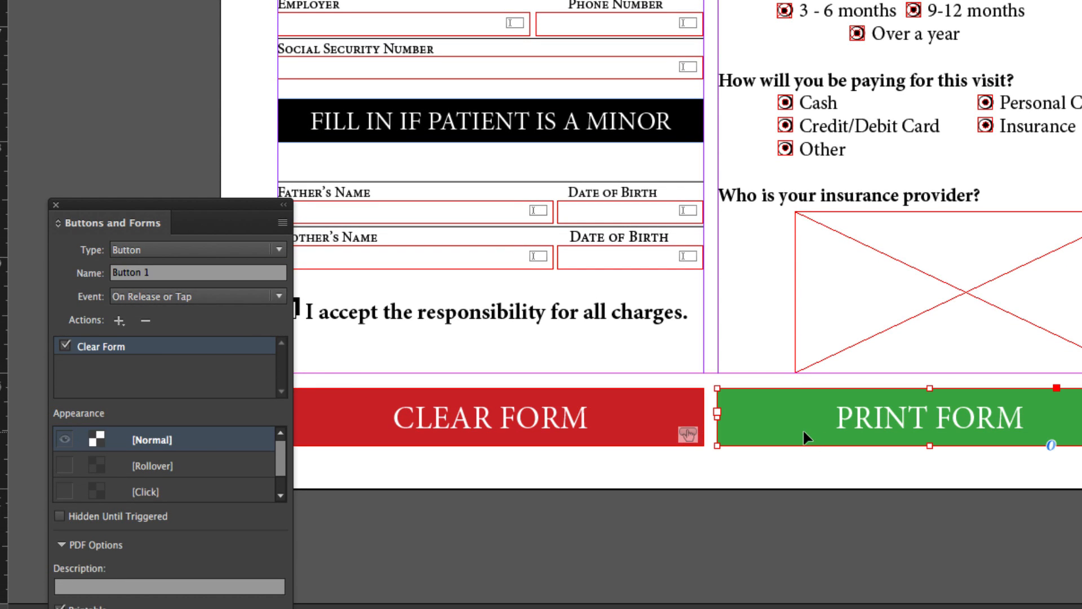
click(150, 251)
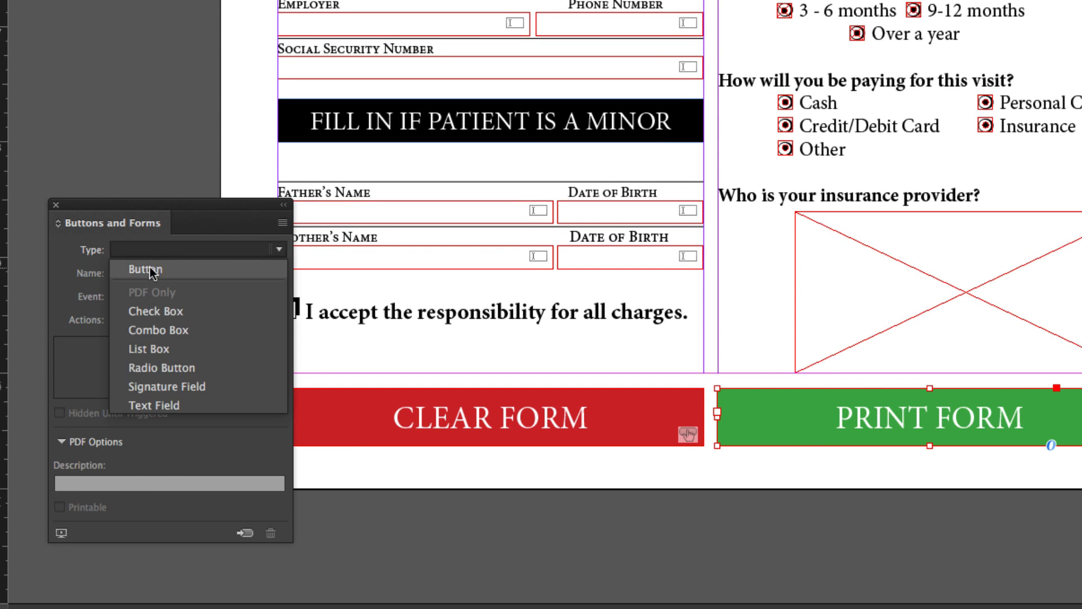
click(148, 263)
click(119, 322)
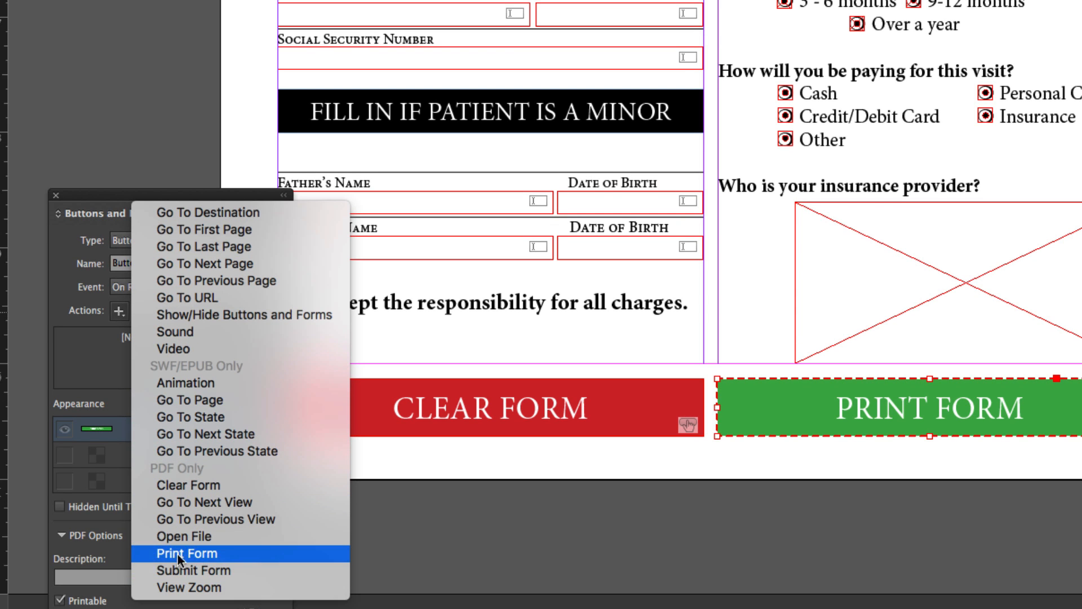
click(177, 554)
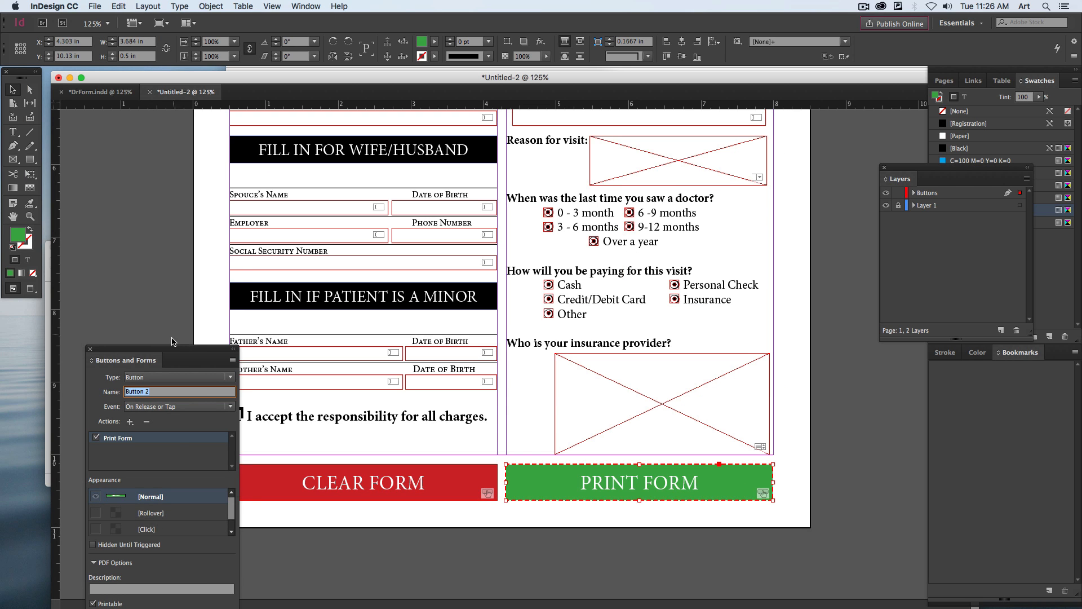
Step: Make the PRINT FORM and CLEAR FORM buttons non-printable, deselect them and close the button settings
drag(174, 357, 152, 249)
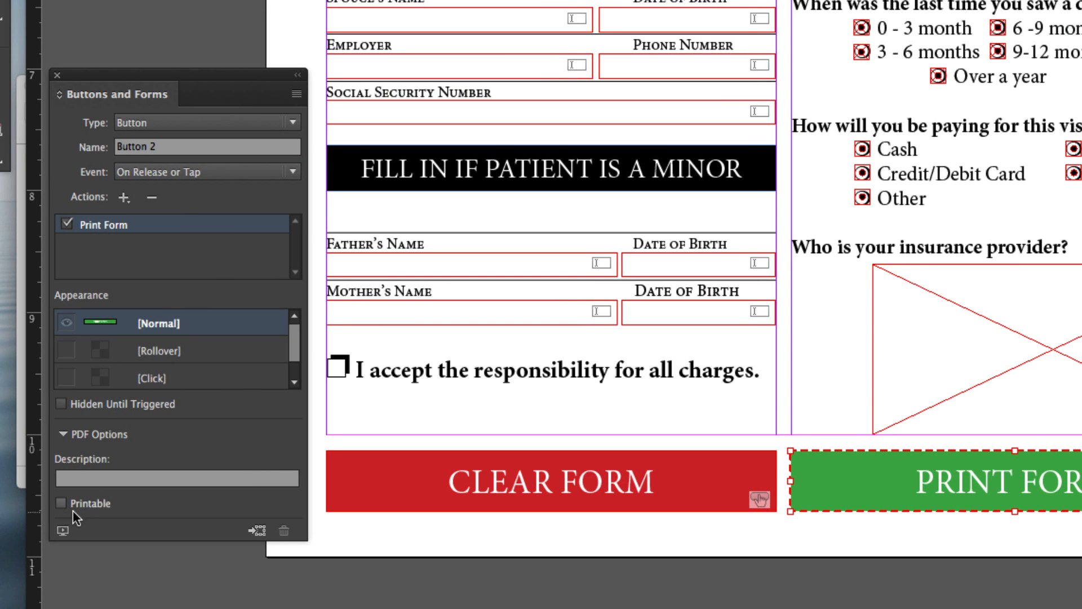
click(428, 507)
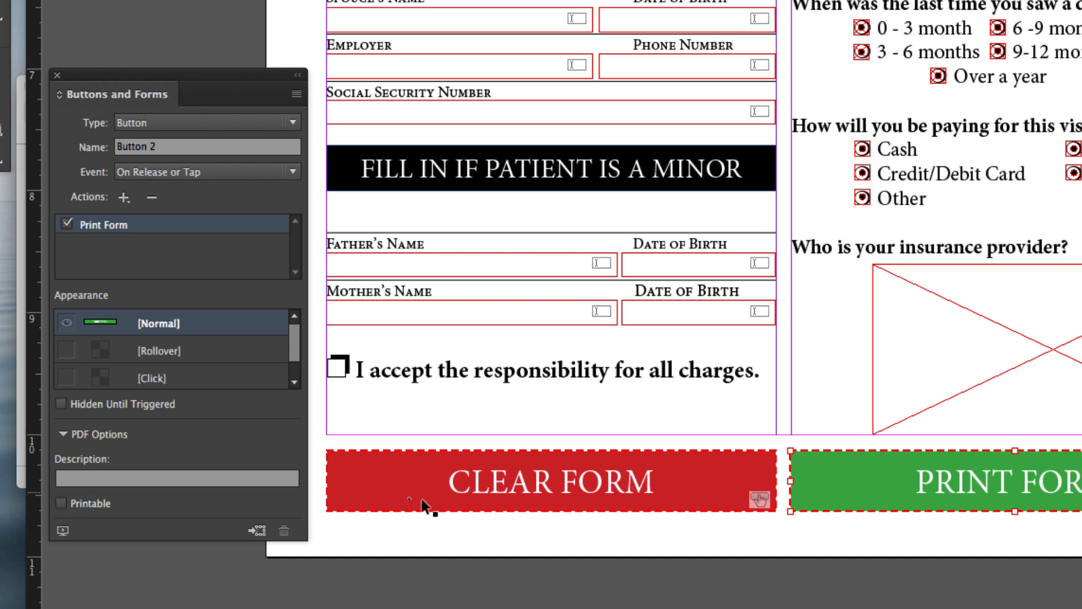
click(60, 502)
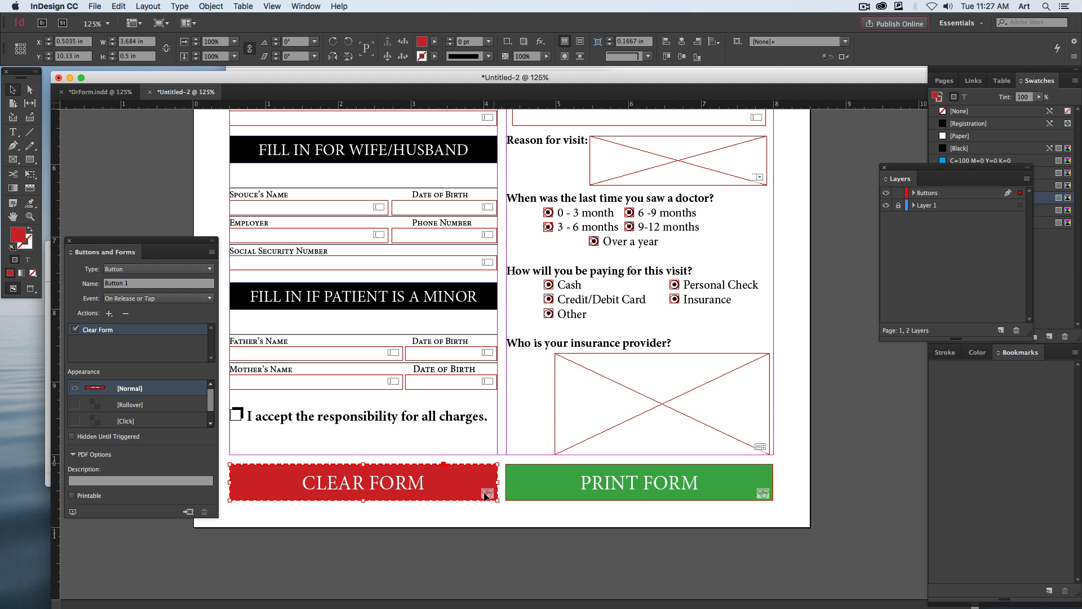
click(448, 515)
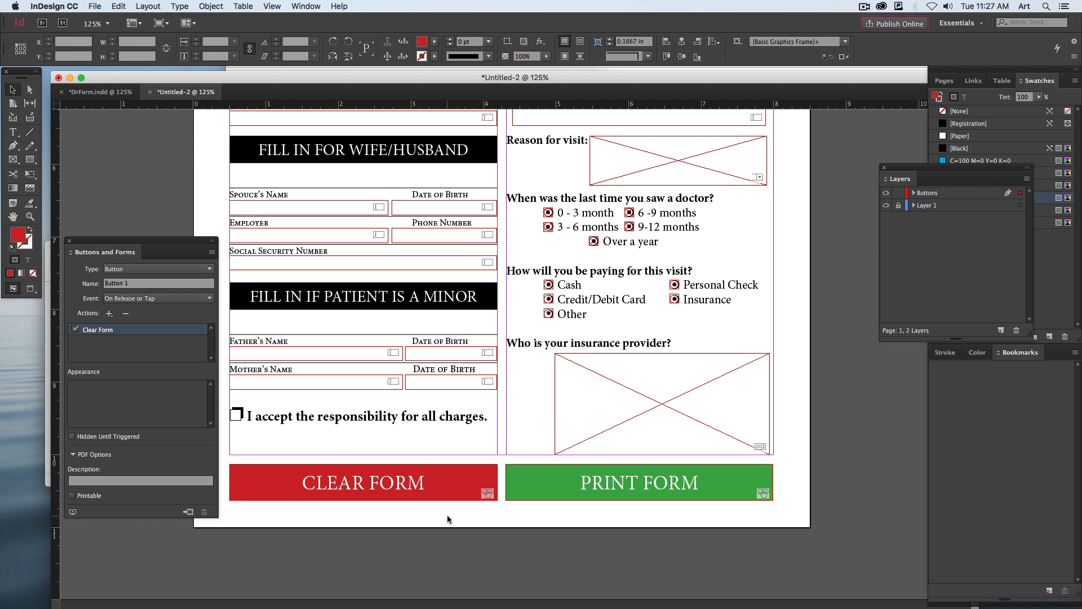
click(69, 241)
drag(251, 219, 237, 416)
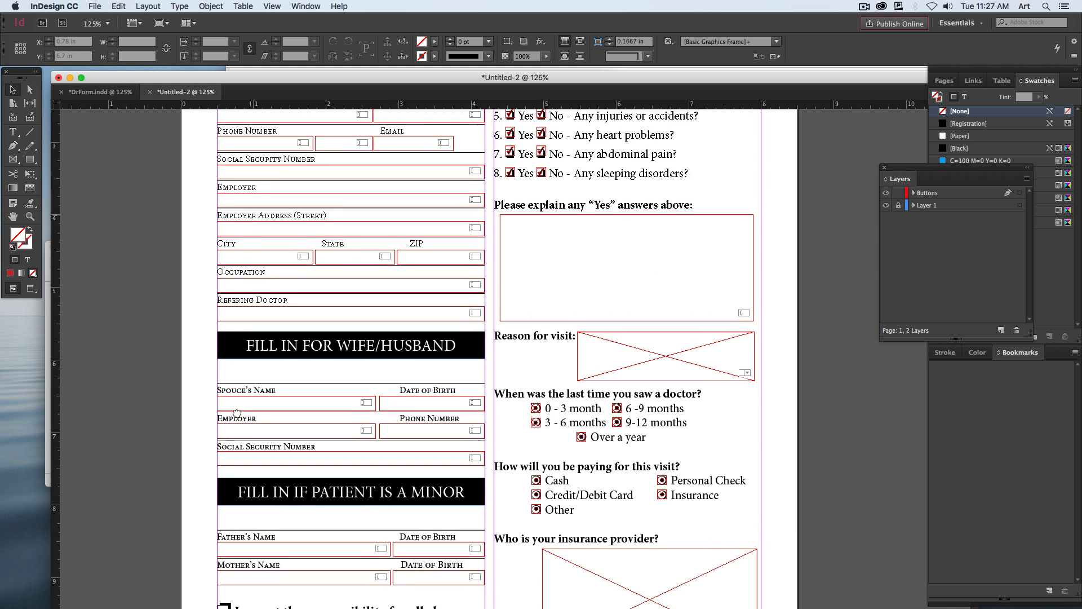
Step: Start exporting the patient form, naming the file DrSForm.pdf and choosing the Desktop as its location
key(super+0)
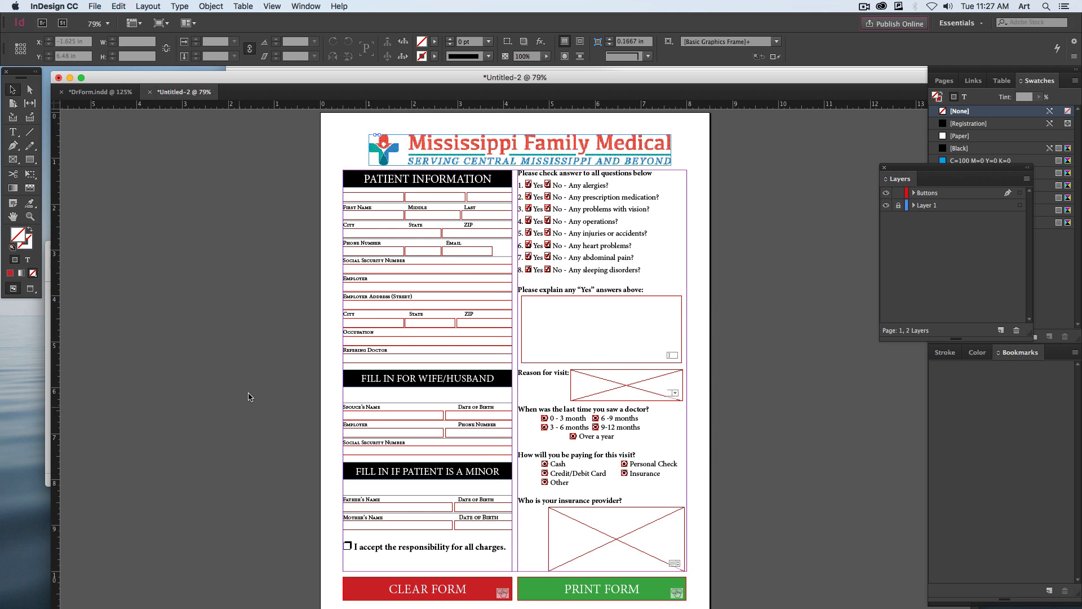
click(94, 7)
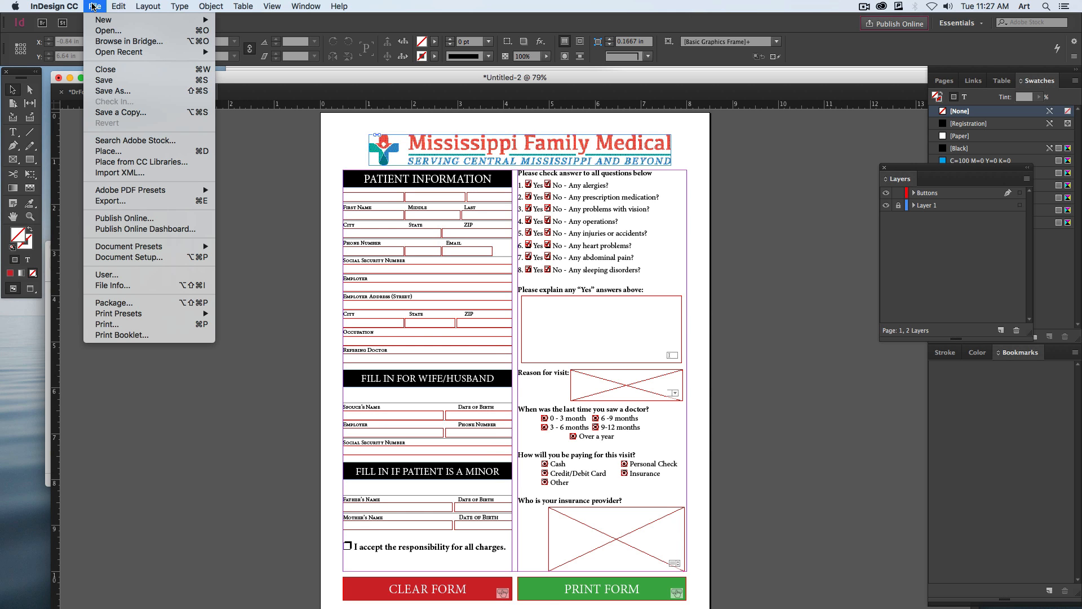
click(113, 201)
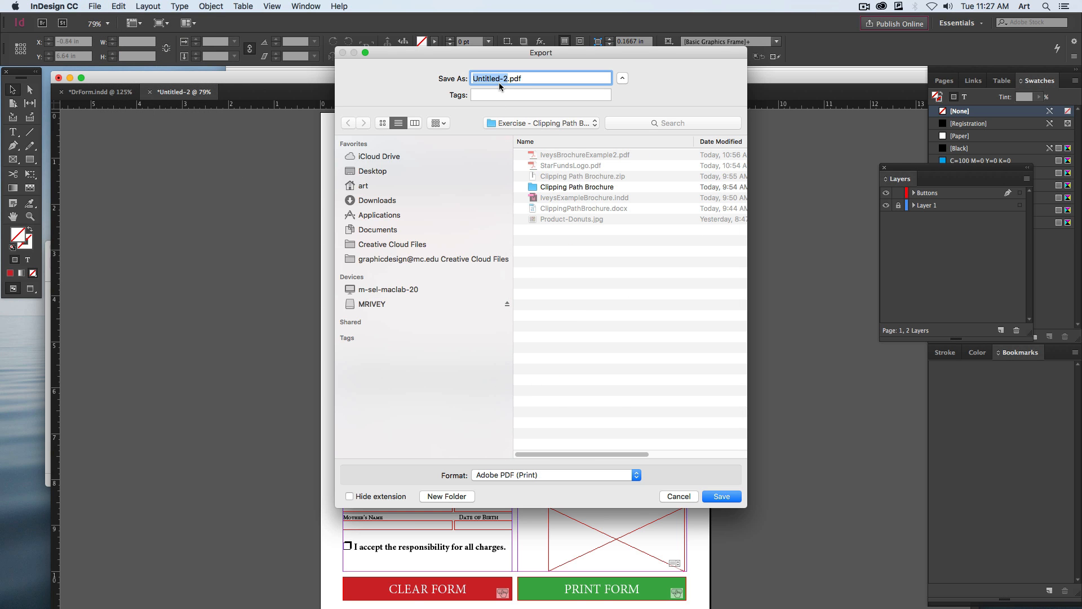
text(Driv)
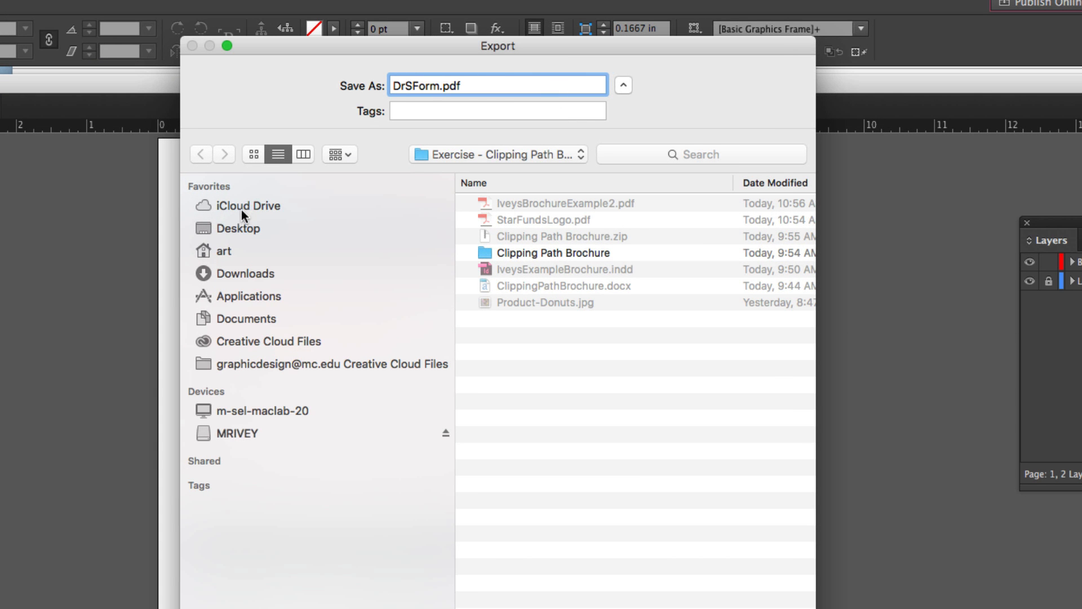
click(247, 228)
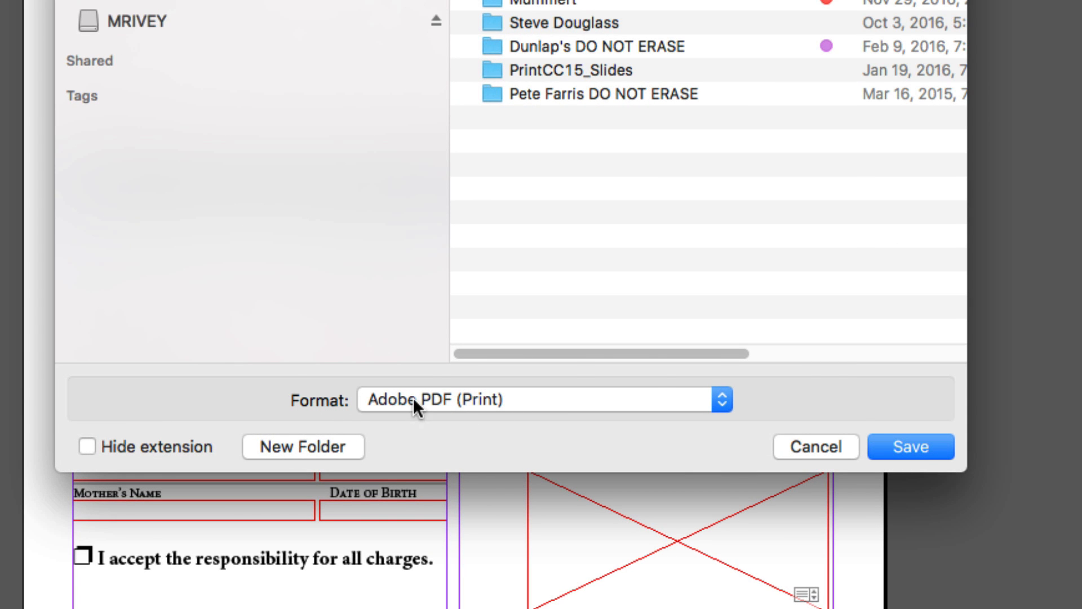
Step: Set the export format to Adobe PDF (Interactive) and export all pages with all forms and media included
click(451, 402)
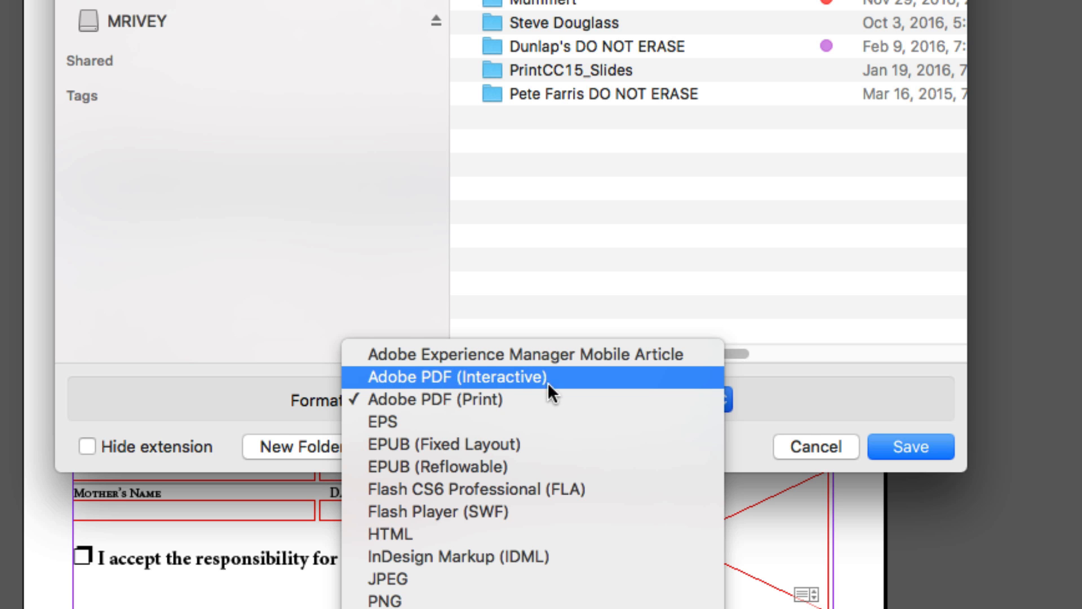
click(513, 376)
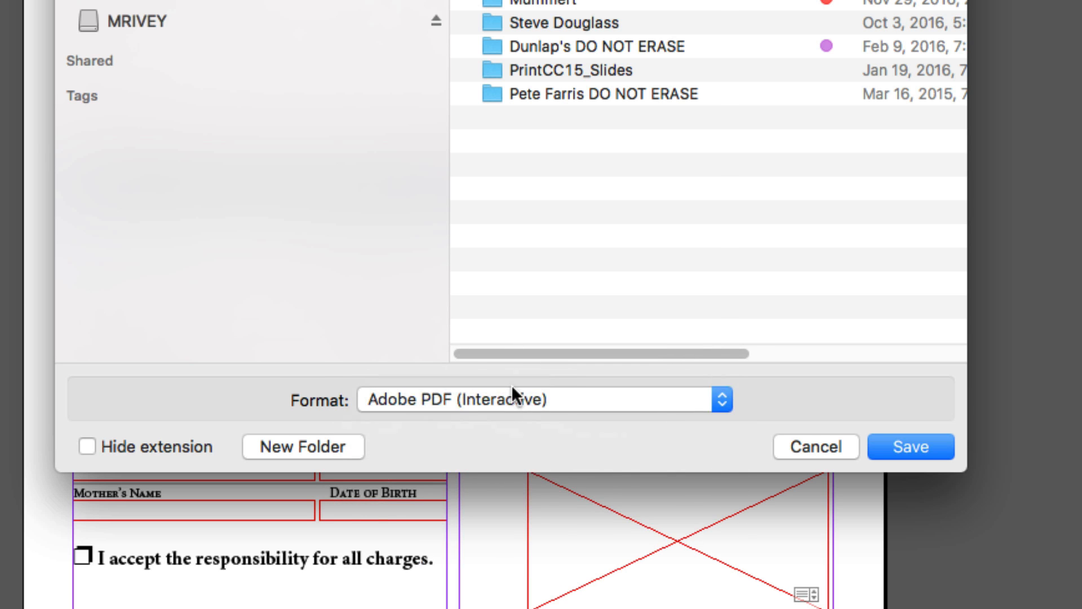
click(509, 395)
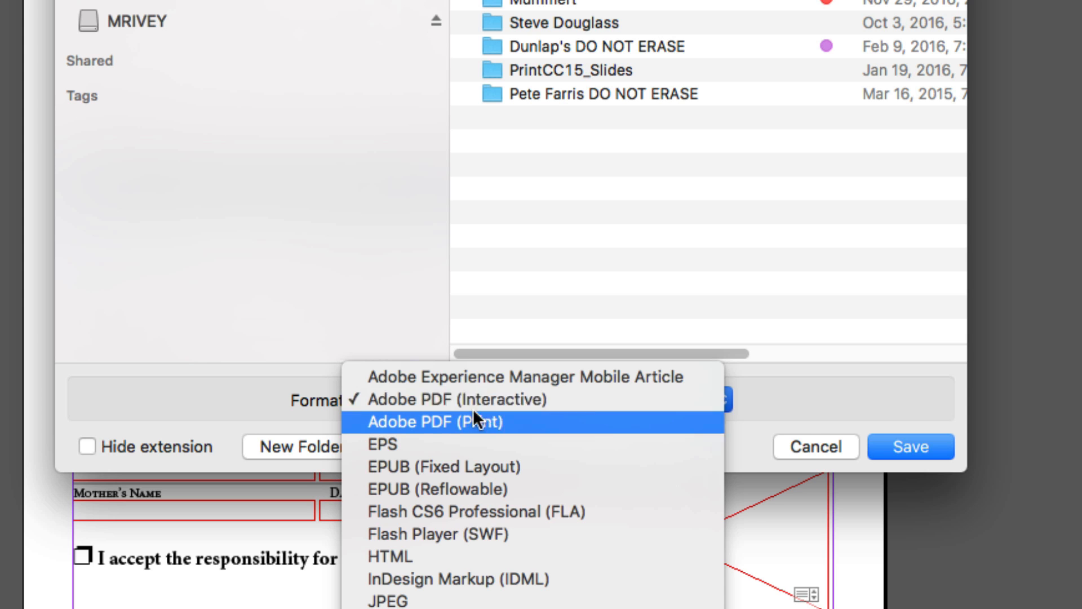
click(496, 398)
click(945, 444)
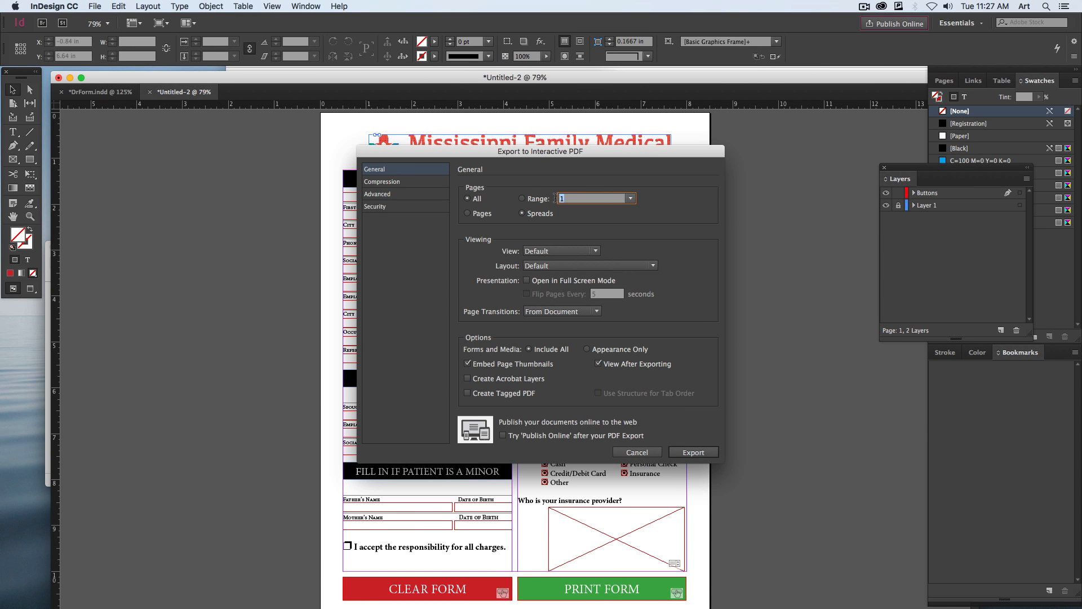
click(691, 451)
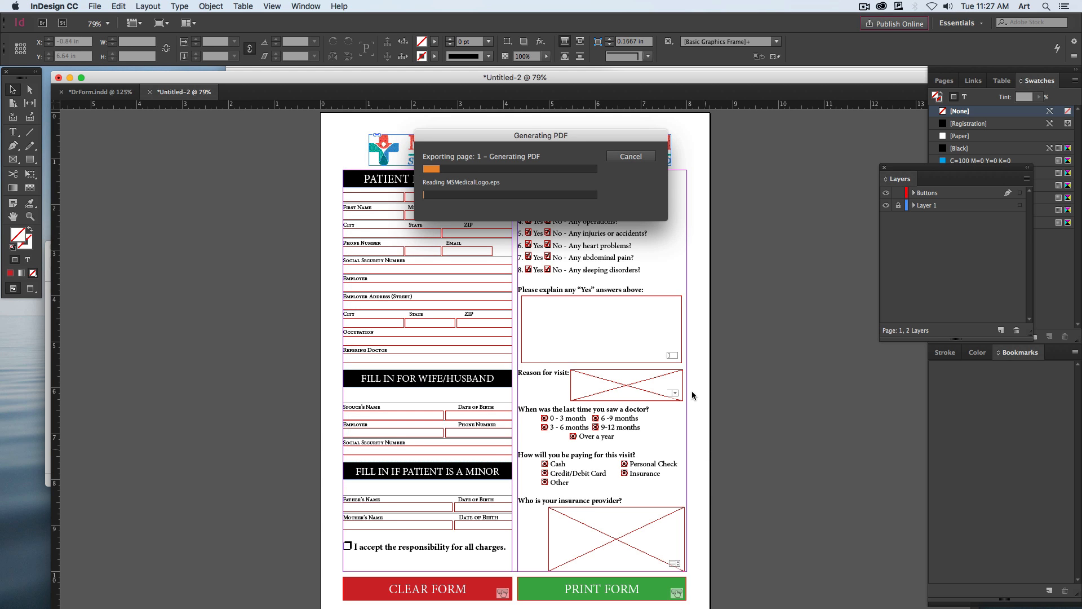
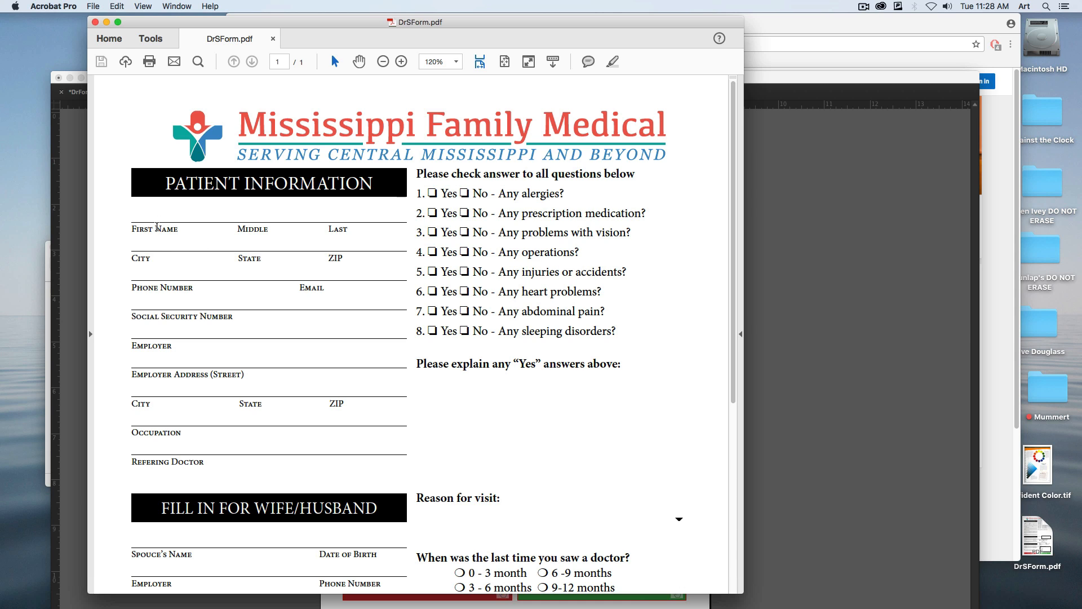
Step: In the exported PDF in Acrobat, test the text fields by entering a first name and the sample text "Casdflkj" for City
click(159, 223)
text(sdf)
drag(360, 25, 403, 26)
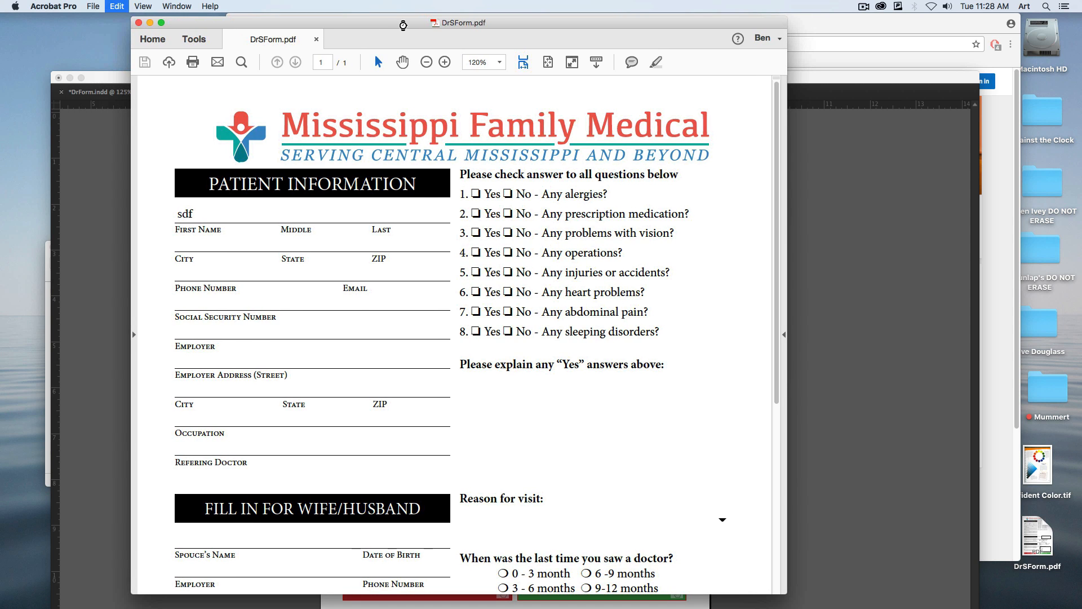
key(super+a)
key(super+0)
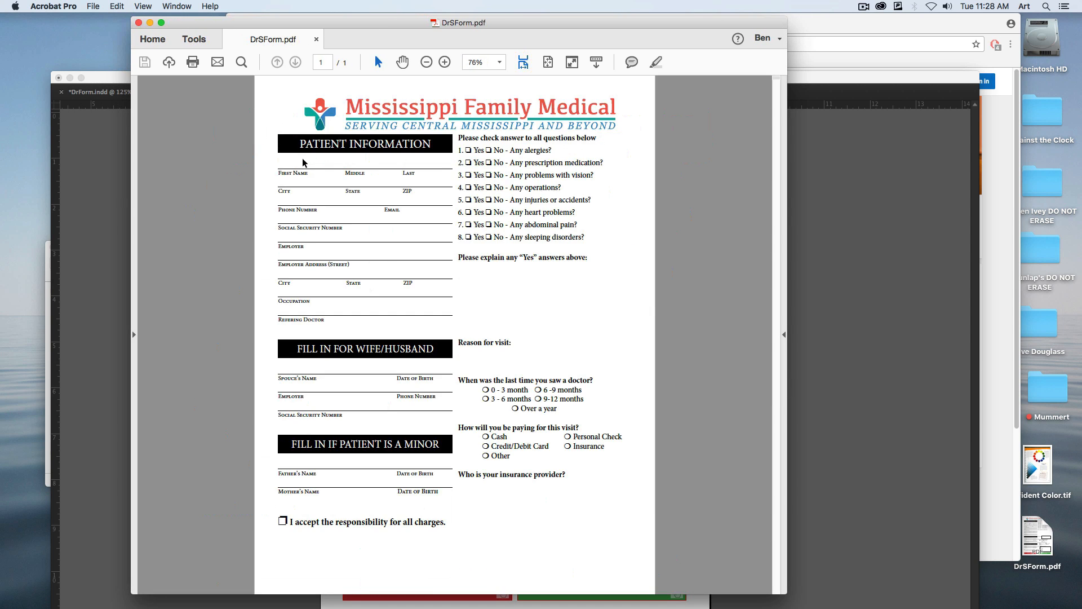
drag(293, 165, 266, 161)
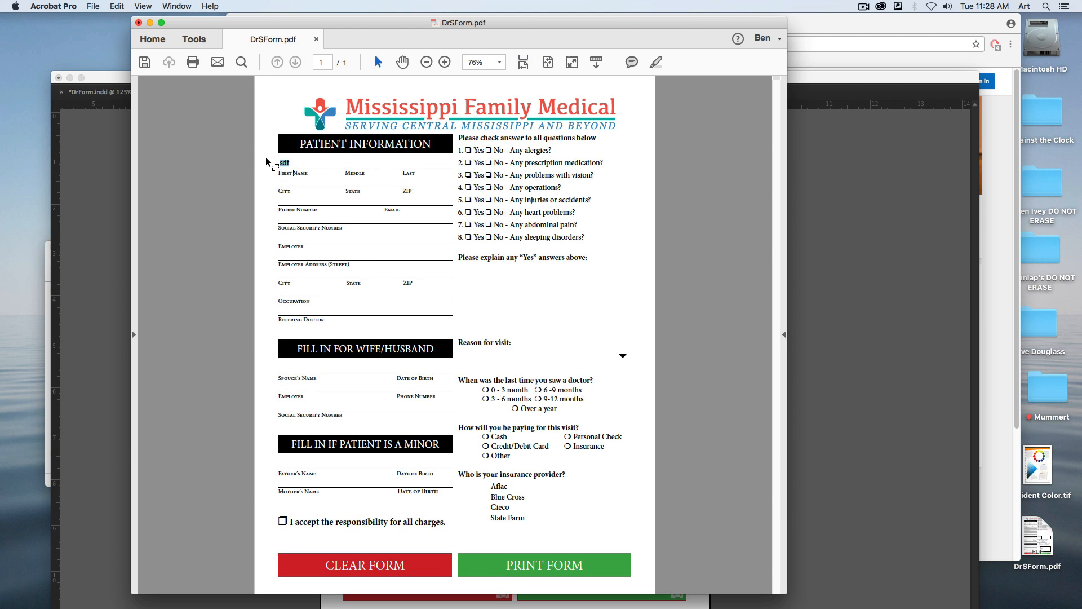
text(Ben)
key(Tab)
text(Ca)
Step: Check Yes and No for question 1, No for 2 and 5, and Yes for 4, and enter "asfdasdfasdfasdf" as the explanation
click(469, 150)
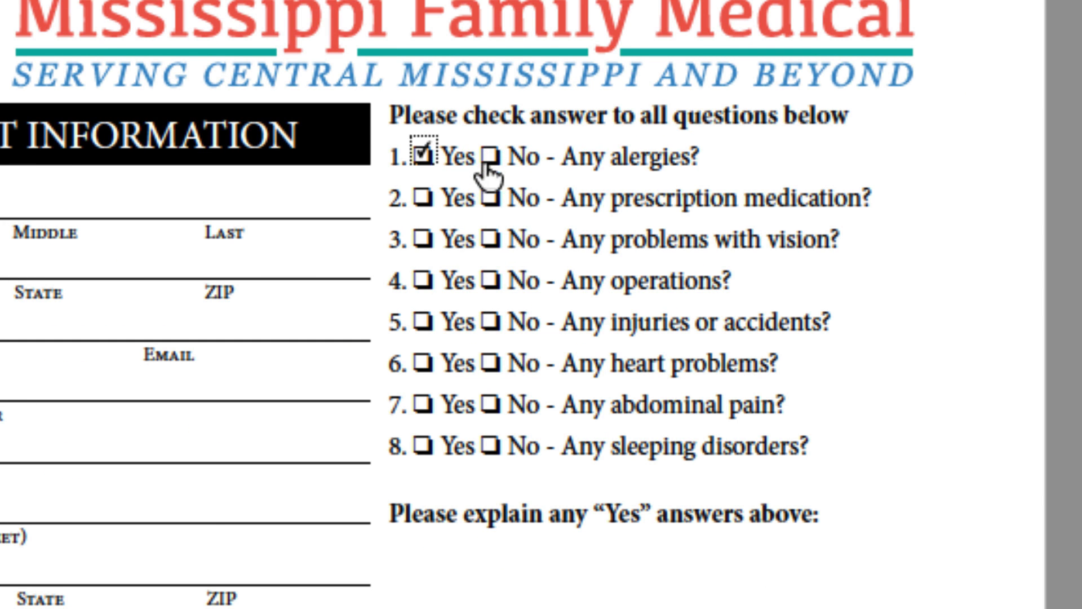
click(486, 161)
click(487, 196)
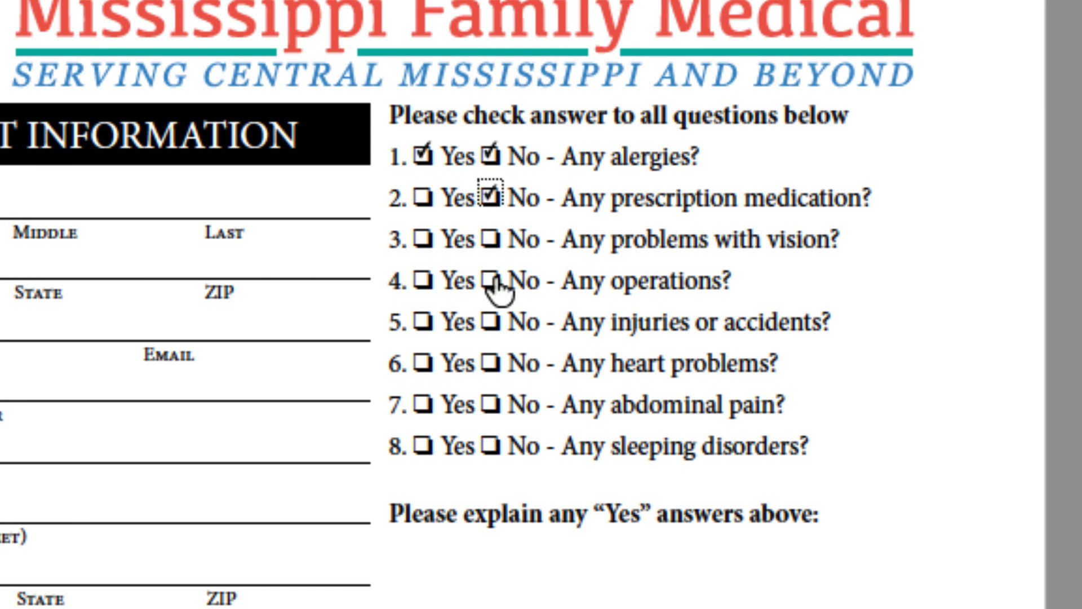
click(423, 280)
click(491, 323)
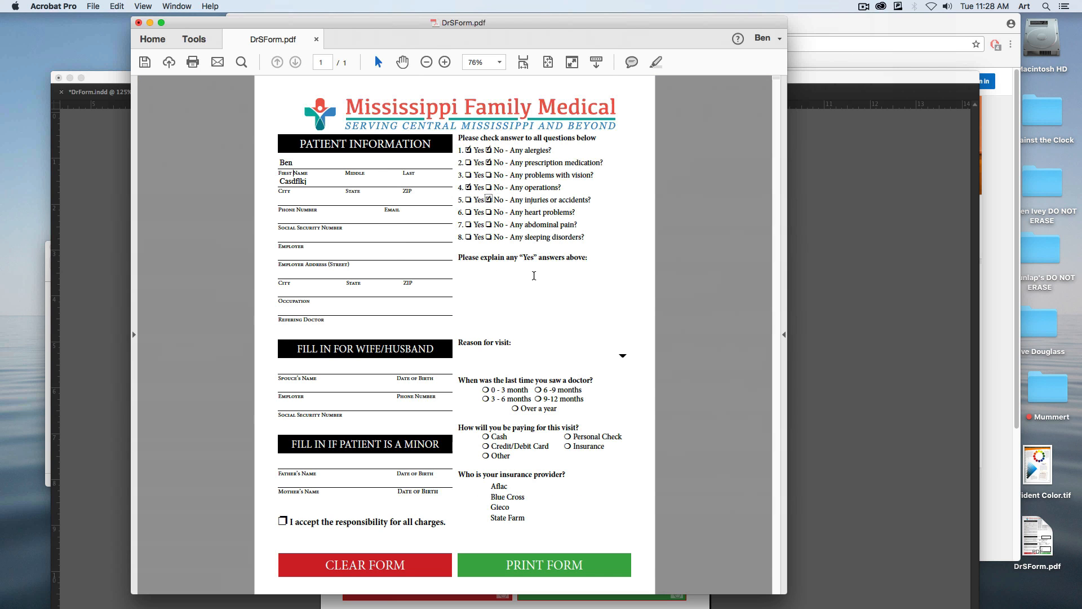
click(553, 293)
text(asfdasdfasdfasdf)
Step: Choose Medication as the reason for visit and try the last doctor visit options, ending on 3 - 6 months
click(622, 355)
click(541, 389)
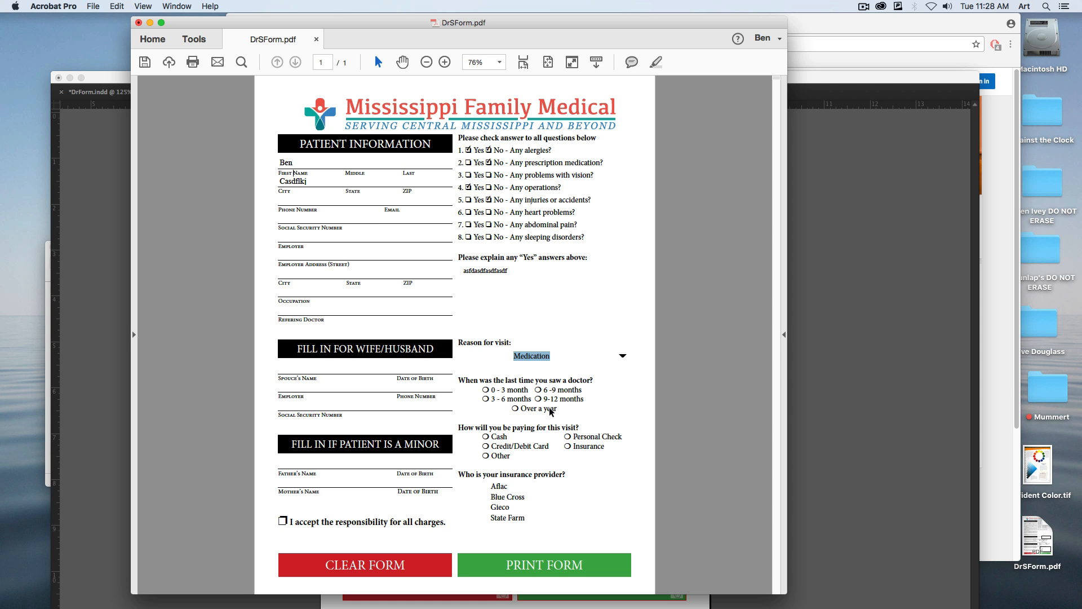
click(486, 400)
click(538, 400)
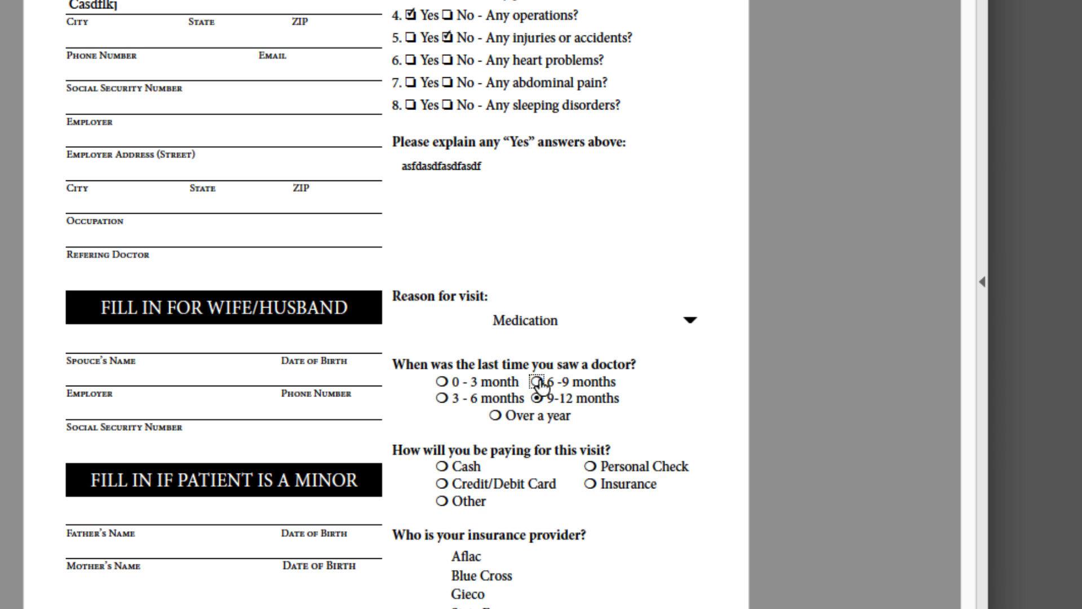
click(539, 383)
click(495, 416)
click(442, 398)
Step: Try the payment options, ending on Insurance, and select Blue Cross as the insurance provider
click(443, 467)
click(442, 483)
click(592, 485)
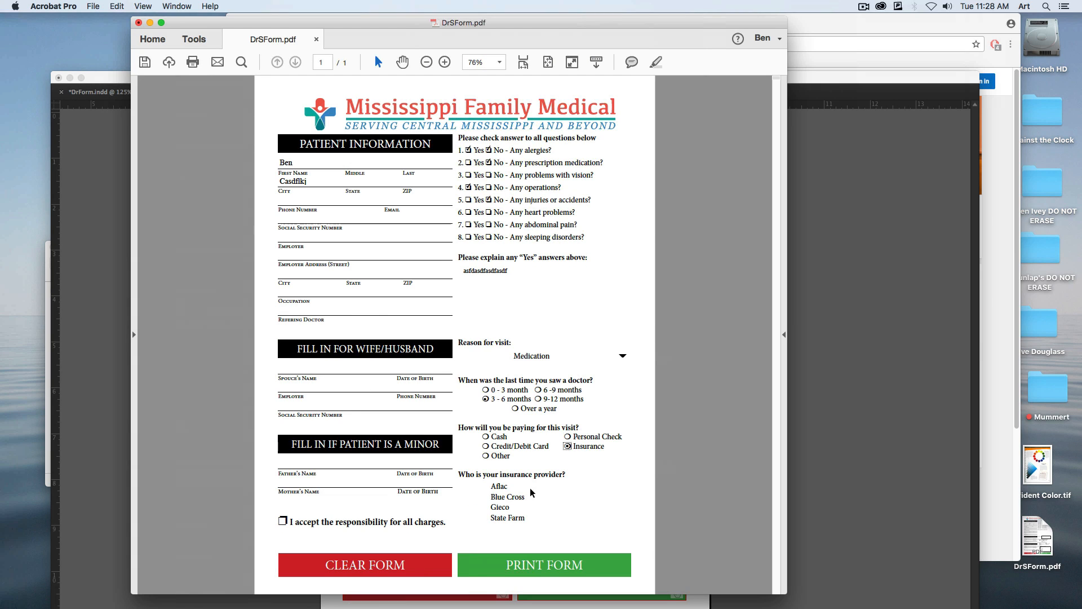
click(496, 576)
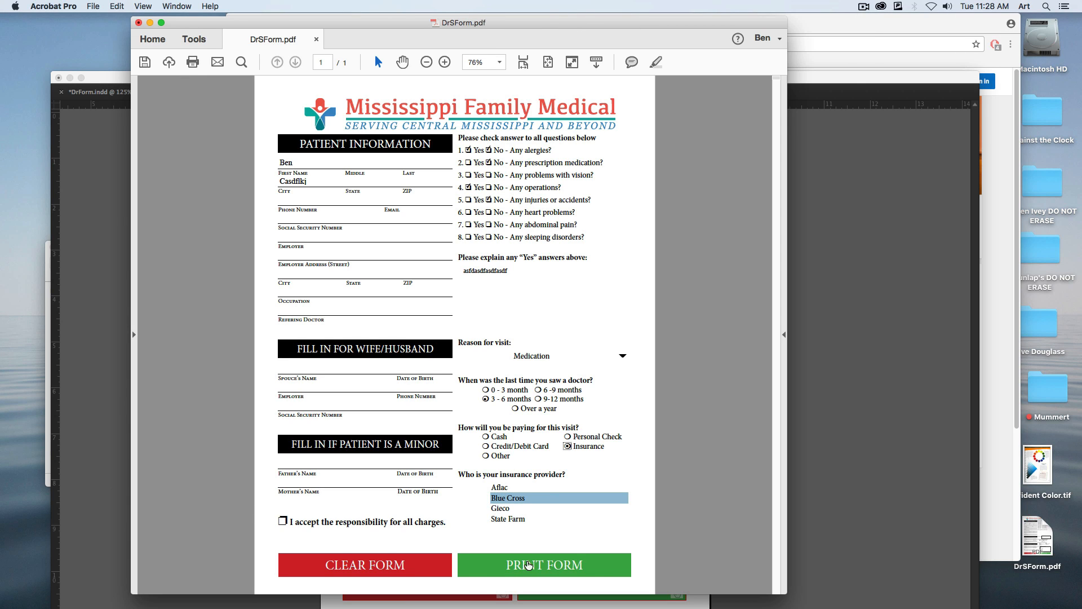
Step: Test the CLEAR FORM button to empty all entries, and open the print settings with PRINT FORM without printing
key(Tab)
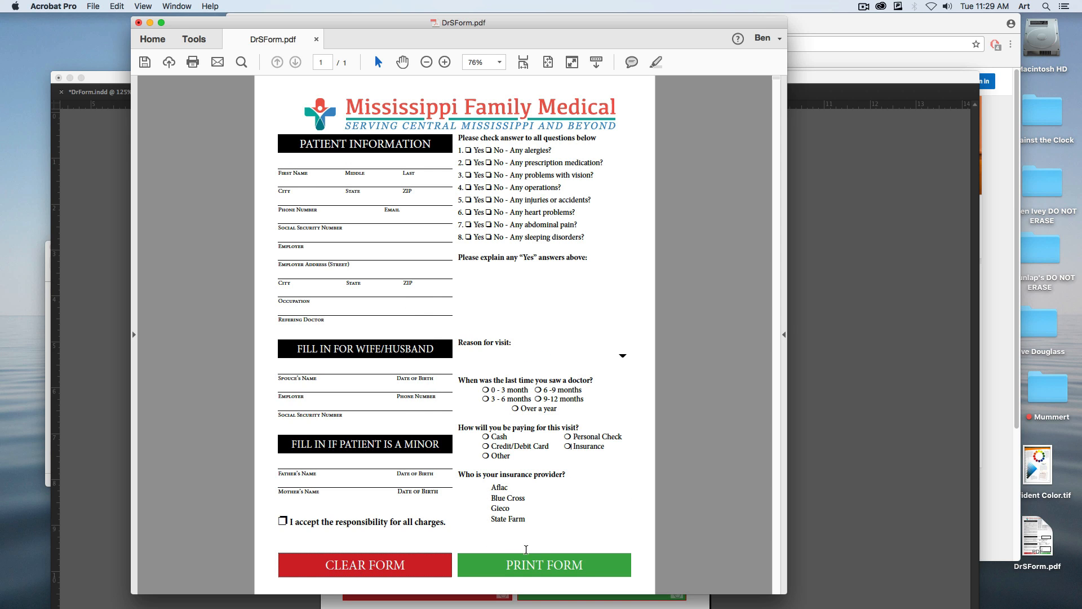
click(520, 570)
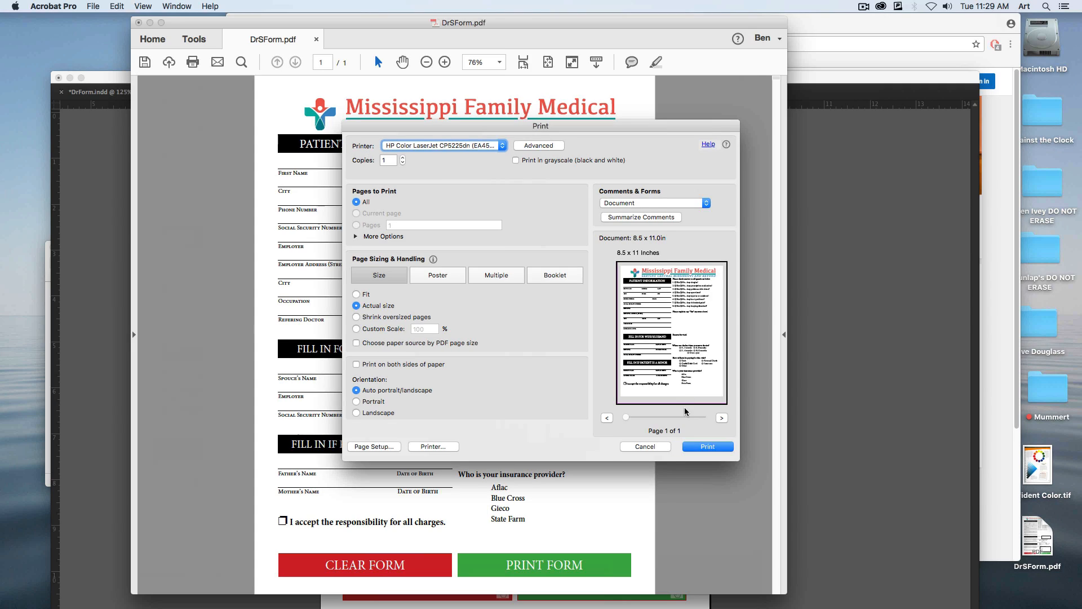
click(629, 480)
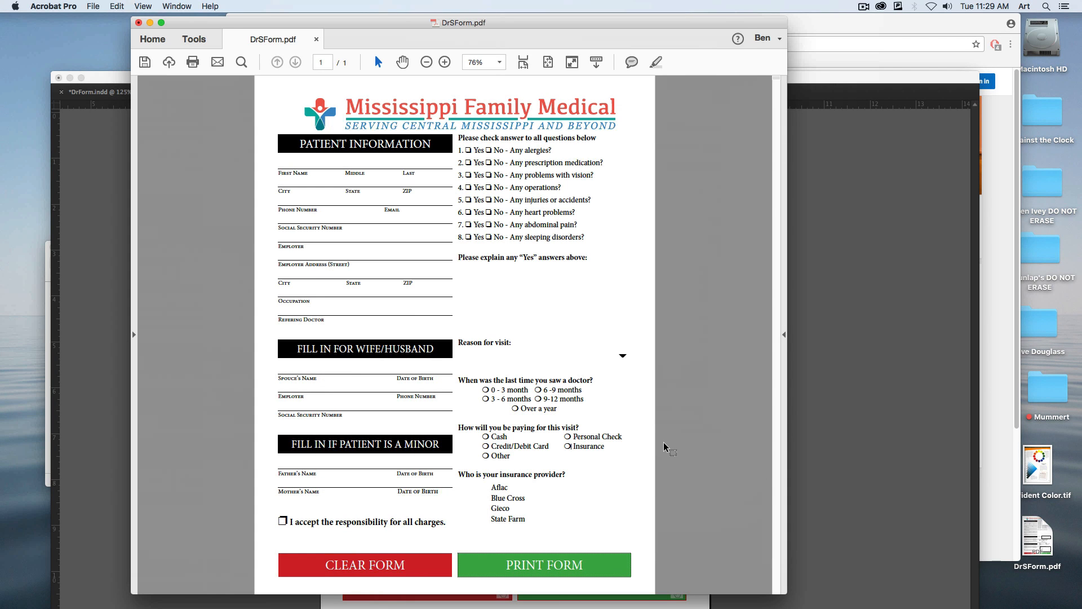